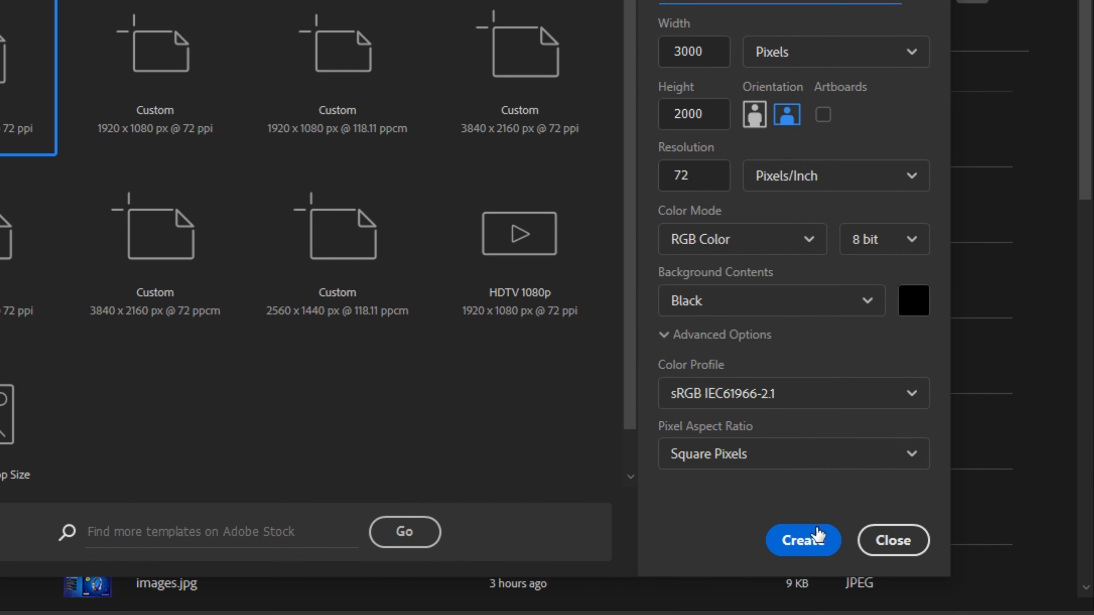
- Create a 3000 x 2000 pixel RGB document at 72 pixels/inch with a black background
{"action": "left_click", "coordinate": [805, 537]}
{"action": "key", "text": "ctrl+minus"}
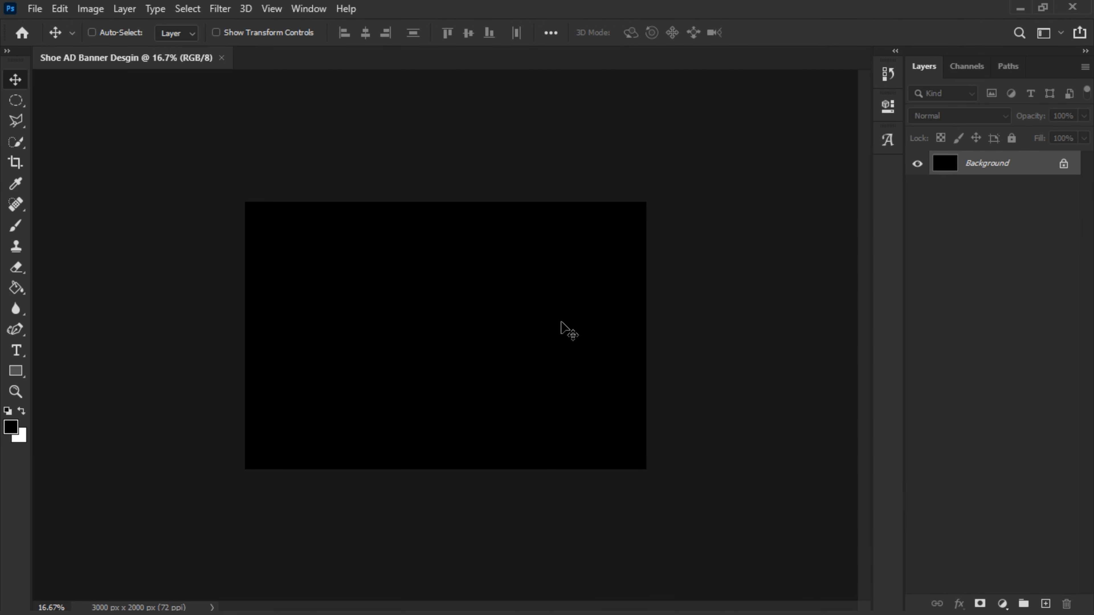
{"action": "key", "text": "ctrl+plus"}
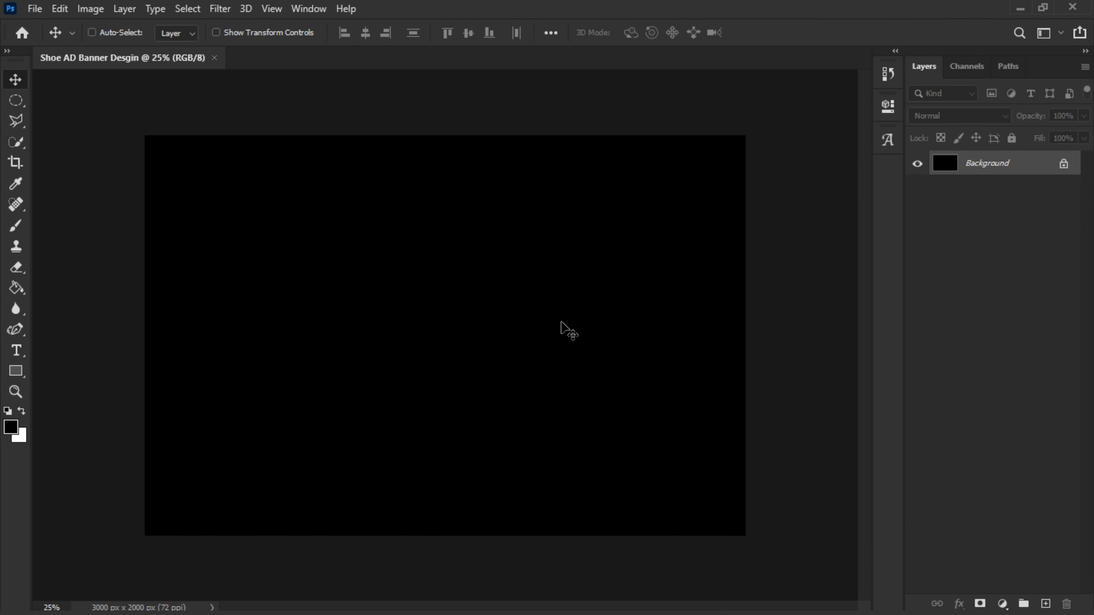
- Choose the Gradient tool and set the gradient's starting colour stop to bright red
{"action": "right_click", "coordinate": [23, 294]}
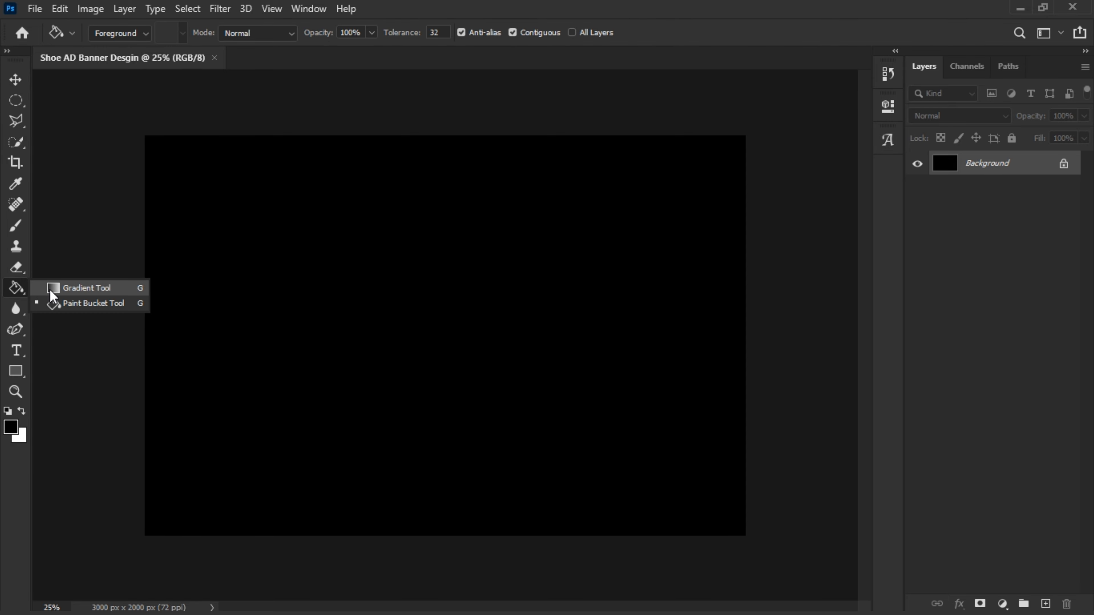
{"action": "left_click", "coordinate": [65, 289]}
{"action": "left_click", "coordinate": [122, 33]}
{"action": "left_click", "coordinate": [215, 433]}
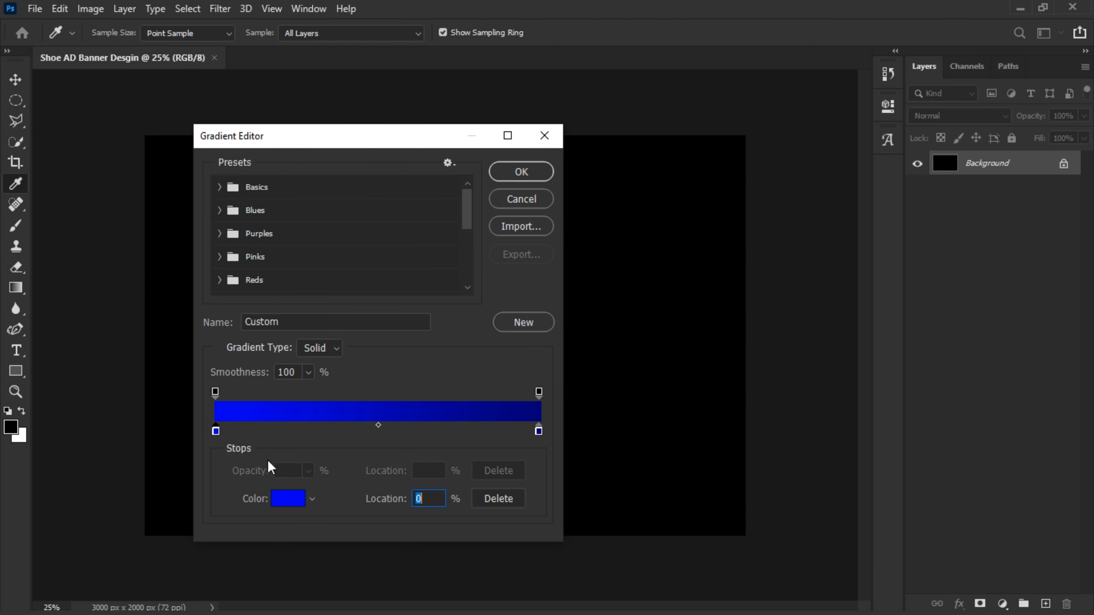
{"action": "left_click", "coordinate": [288, 498]}
{"action": "left_click_drag", "start_coordinate": [825, 153], "coordinate": [826, 143]}
{"action": "left_click_drag", "start_coordinate": [792, 141], "coordinate": [788, 134]}
{"action": "left_click", "coordinate": [966, 132]}
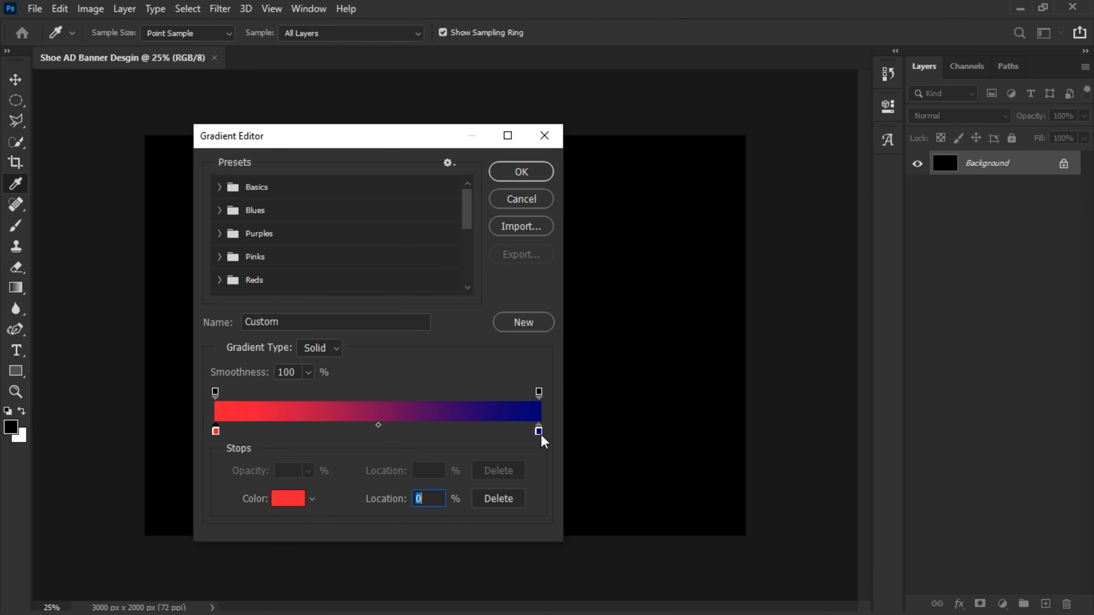
- Set the gradient's end colour stop to a dark red and accept the gradient
{"action": "double_click", "coordinate": [538, 431]}
{"action": "left_click", "coordinate": [825, 143]}
{"action": "left_click_drag", "start_coordinate": [805, 171], "coordinate": [805, 199]}
{"action": "left_click", "coordinate": [951, 137]}
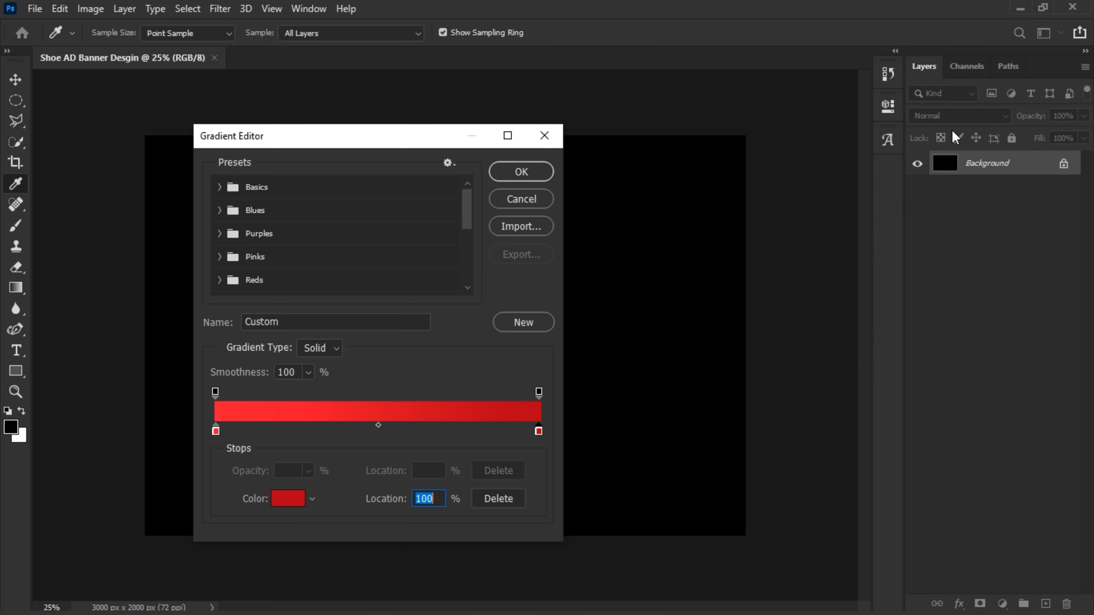
{"action": "left_click", "coordinate": [293, 497]}
{"action": "left_click", "coordinate": [806, 217]}
{"action": "key", "text": "Return"}
{"action": "key", "text": "Return"}
- Try filling the background with the red radial gradient from the canvas centre outward
{"action": "left_click_drag", "start_coordinate": [439, 328], "coordinate": [682, 323]}
{"action": "key", "text": "ctrl+z"}
{"action": "left_click_drag", "start_coordinate": [444, 328], "coordinate": [743, 331]}
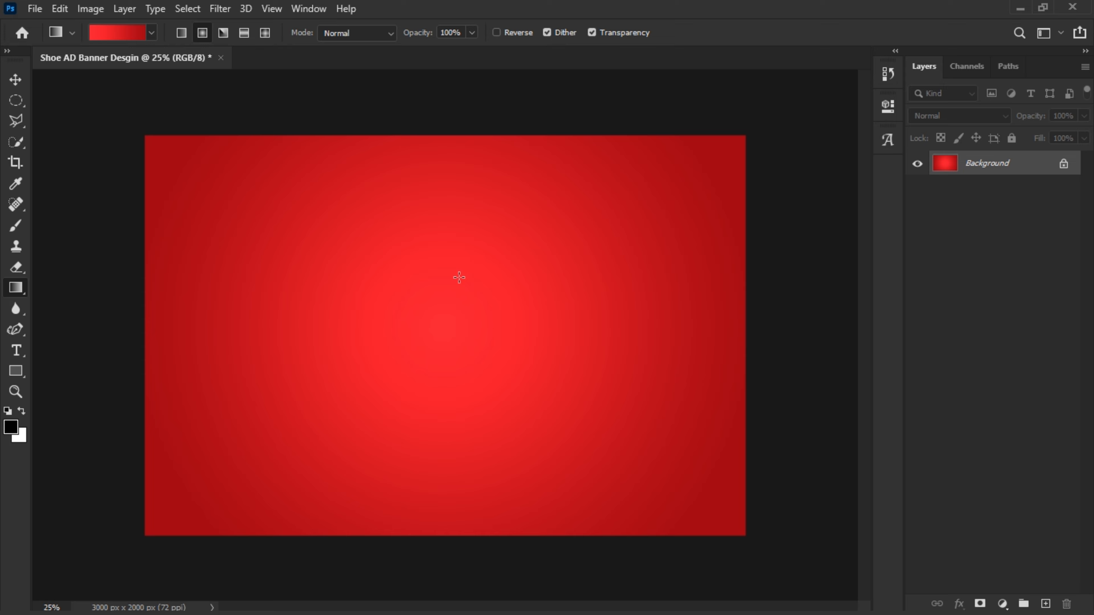
{"action": "key", "text": "ctrl+z"}
- Lighten the gradient's starting colour stop to a softer red and fill the background with the radial gradient
{"action": "left_click", "coordinate": [116, 33]}
{"action": "double_click", "coordinate": [215, 431]}
{"action": "key", "text": "Return"}
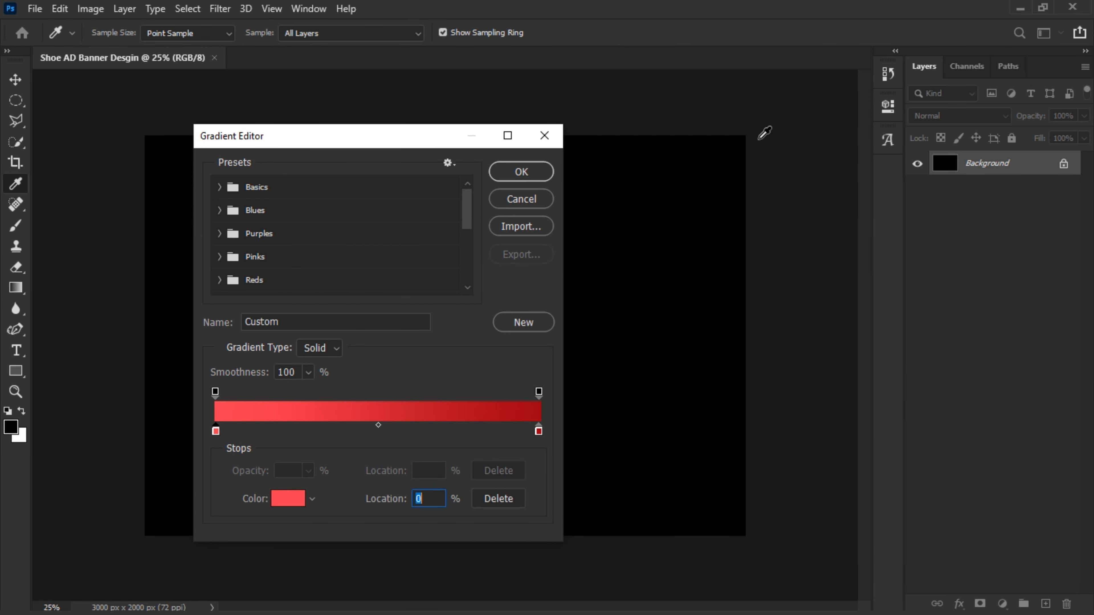
{"action": "key", "text": "Return"}
{"action": "left_click_drag", "start_coordinate": [750, 324], "coordinate": [147, 330]}
{"action": "key", "text": "ctrl+z"}
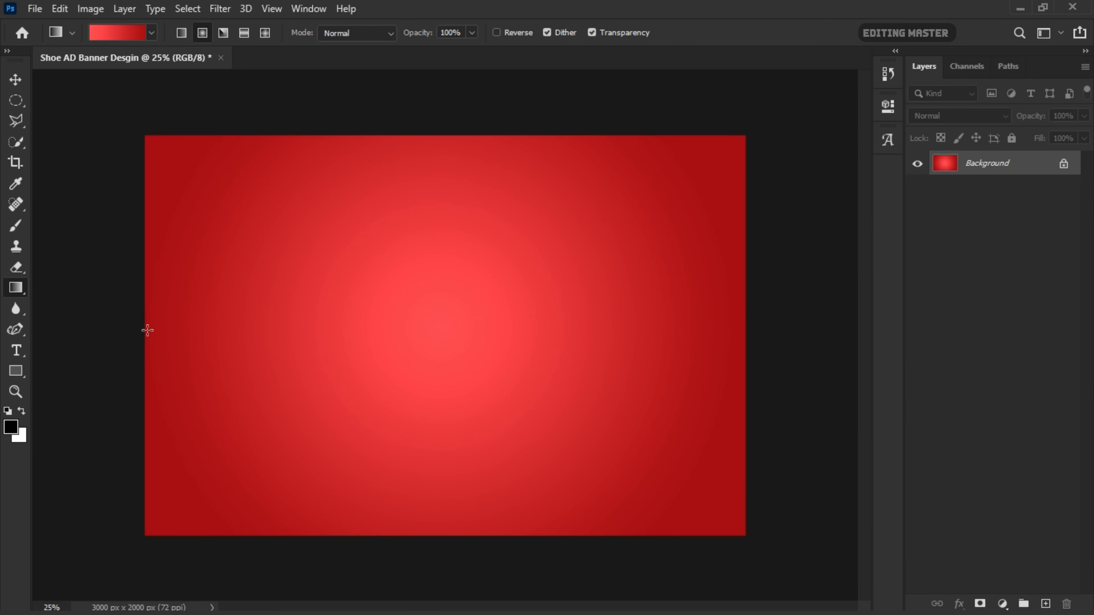
- Place the Nike 1 shoe image and enlarge it to about 318% near the canvas centre
{"action": "left_click", "coordinate": [9, 87]}
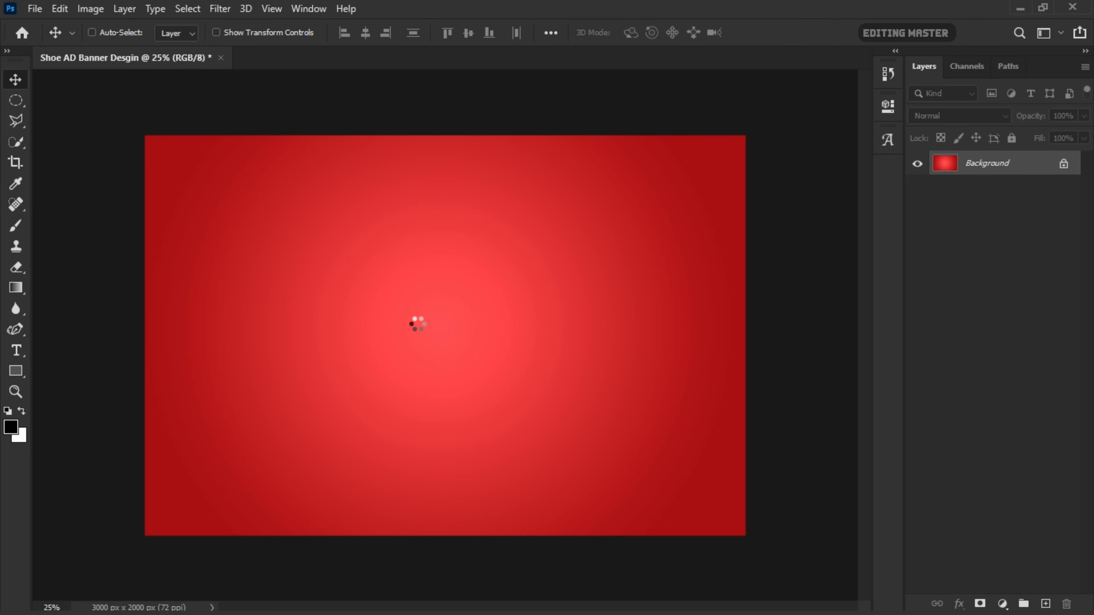
{"action": "left_click_drag", "start_coordinate": [508, 271], "coordinate": [715, 99]}
{"action": "left_click_drag", "start_coordinate": [600, 232], "coordinate": [505, 340]}
{"action": "left_click_drag", "start_coordinate": [603, 189], "coordinate": [692, 101]}
{"action": "left_click_drag", "start_coordinate": [573, 297], "coordinate": [522, 376]}
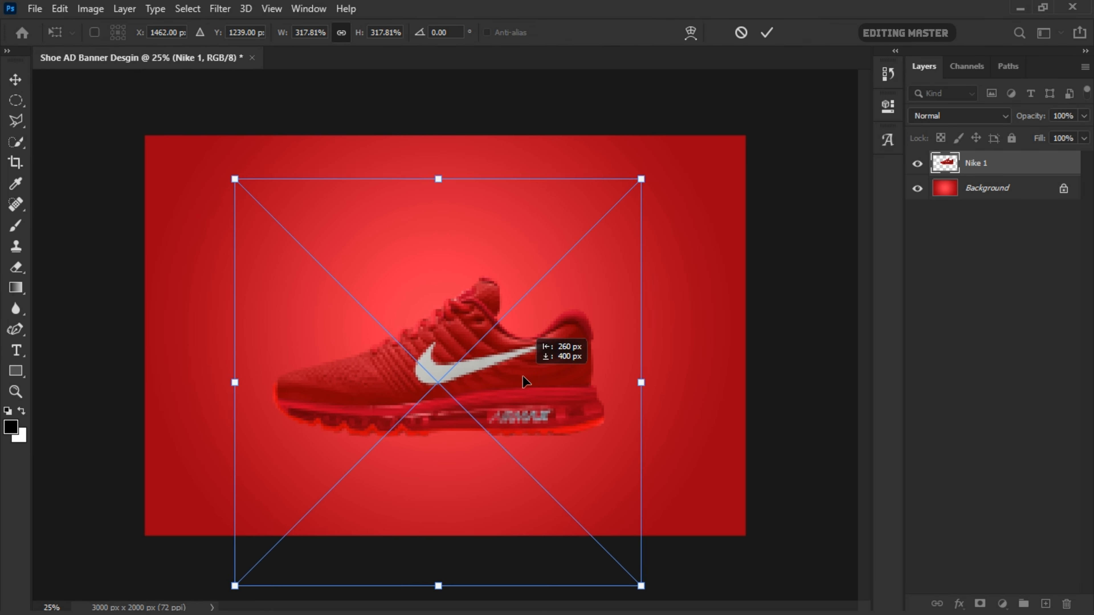
- Rotate the shoe counterclockwise so its heel is raised, and fine-tune its size and position around the canvas centre
{"action": "left_click_drag", "start_coordinate": [641, 179], "coordinate": [518, 118]}
{"action": "left_click_drag", "start_coordinate": [556, 348], "coordinate": [554, 325]}
{"action": "left_click_drag", "start_coordinate": [759, 230], "coordinate": [773, 273]}
{"action": "left_click_drag", "start_coordinate": [631, 327], "coordinate": [627, 311]}
{"action": "key", "text": "Return"}
{"action": "left_click_drag", "start_coordinate": [559, 328], "coordinate": [562, 340]}
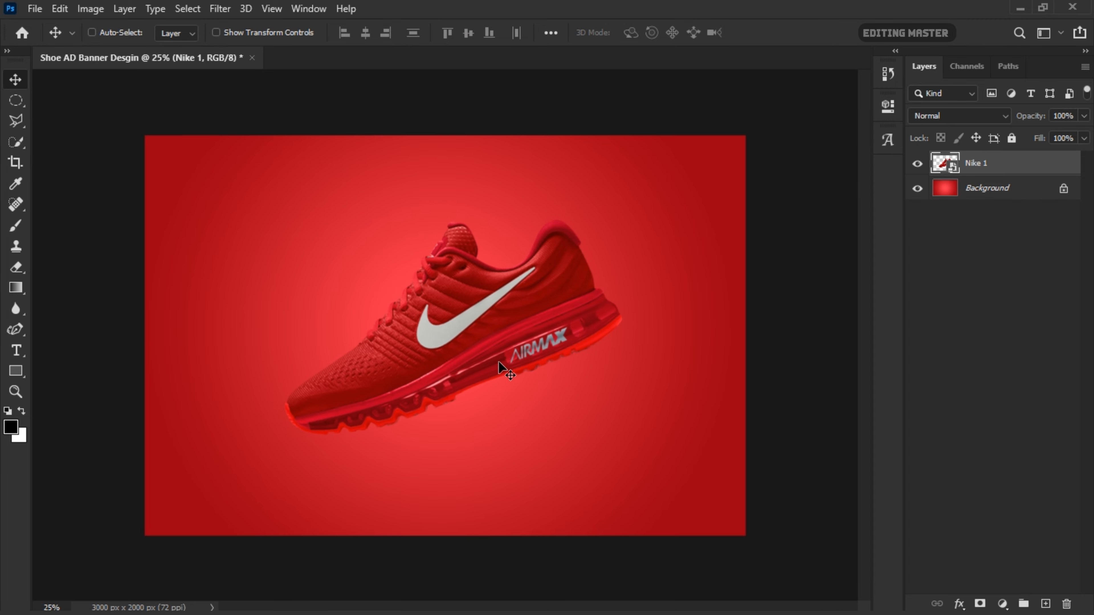
- Add a new layer beneath the Nike 1 layer and name it Shadow
{"action": "key", "text": "alt+bracketleft"}
{"action": "left_click", "coordinate": [1045, 603]}
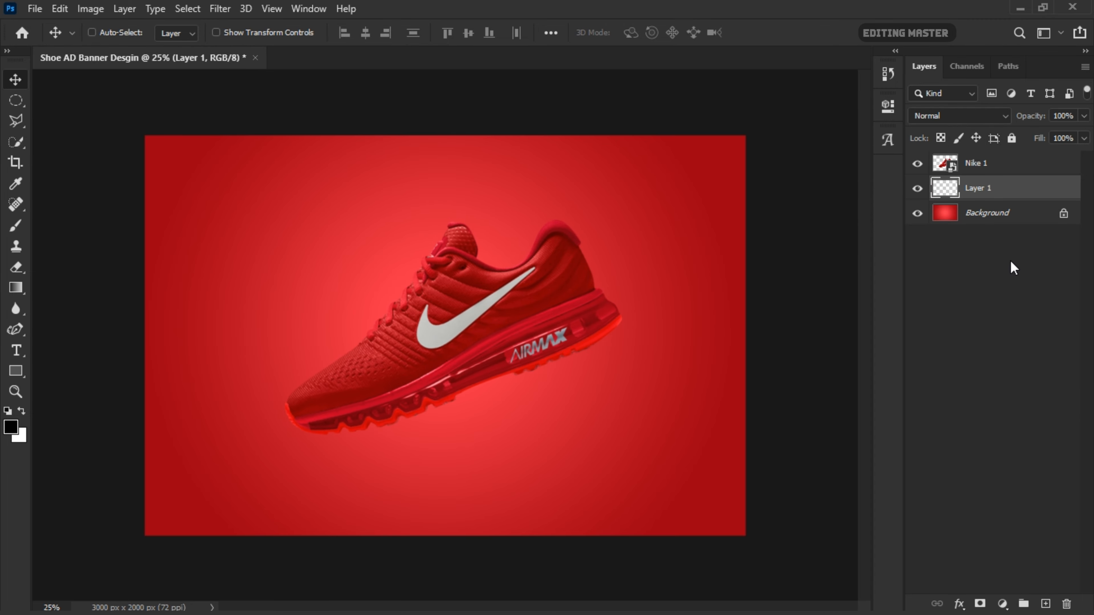
{"action": "double_click", "coordinate": [990, 188]}
{"action": "type", "text": "Shadow"}
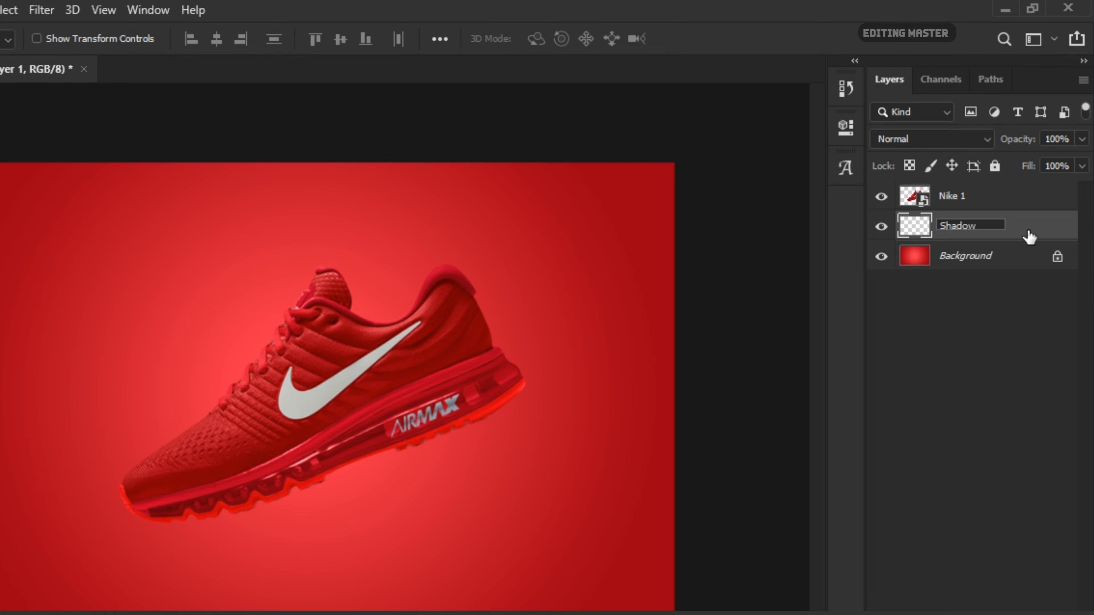
{"action": "key", "text": "Return"}
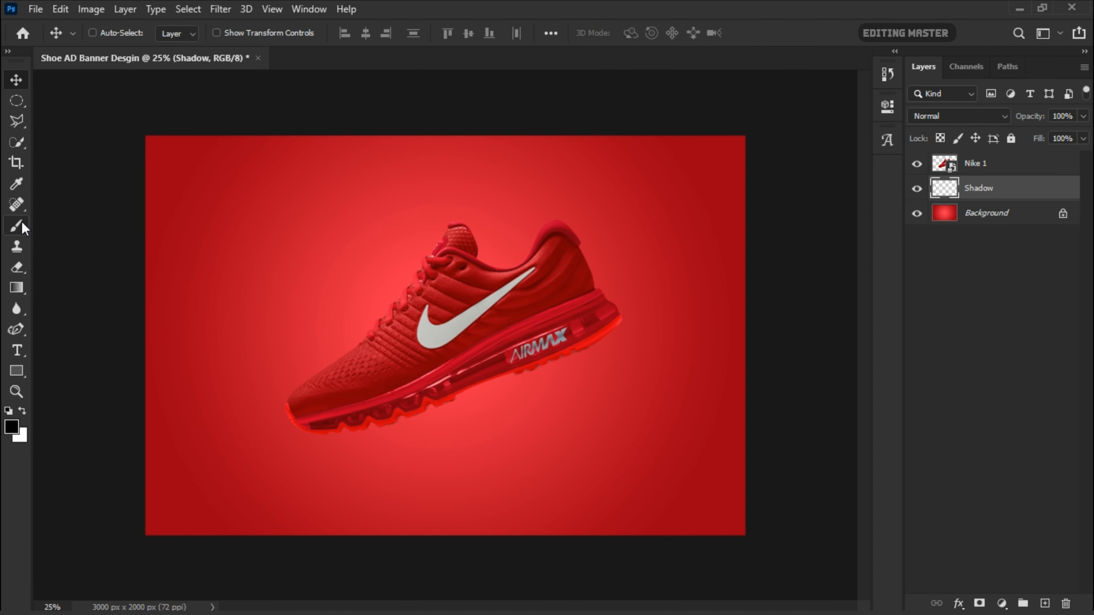
- Flatten the 1564 px soft round brush into a thin horizontal ellipse and stamp a black shadow beneath the shoe
{"action": "key", "text": "b"}
{"action": "right_click", "coordinate": [434, 314]}
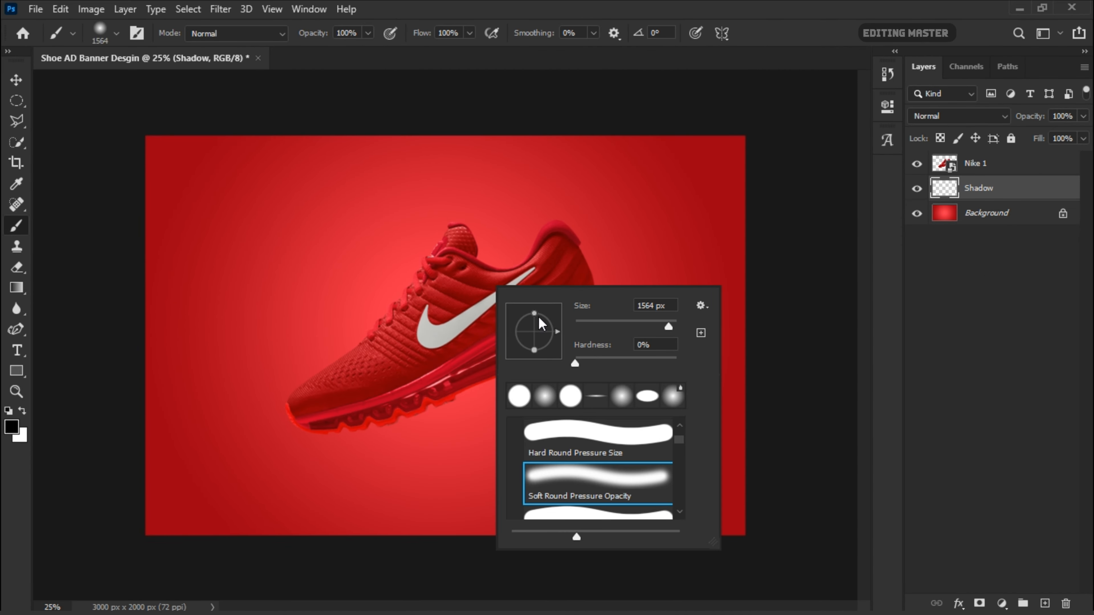
{"action": "left_click_drag", "start_coordinate": [539, 316], "coordinate": [535, 331]}
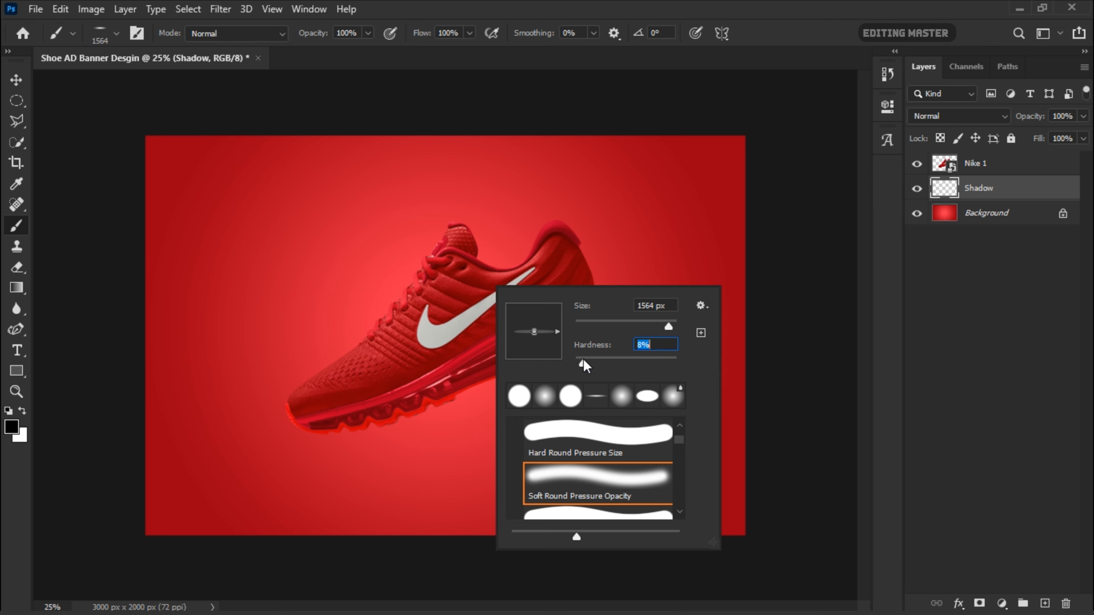
{"action": "key", "text": "Return"}
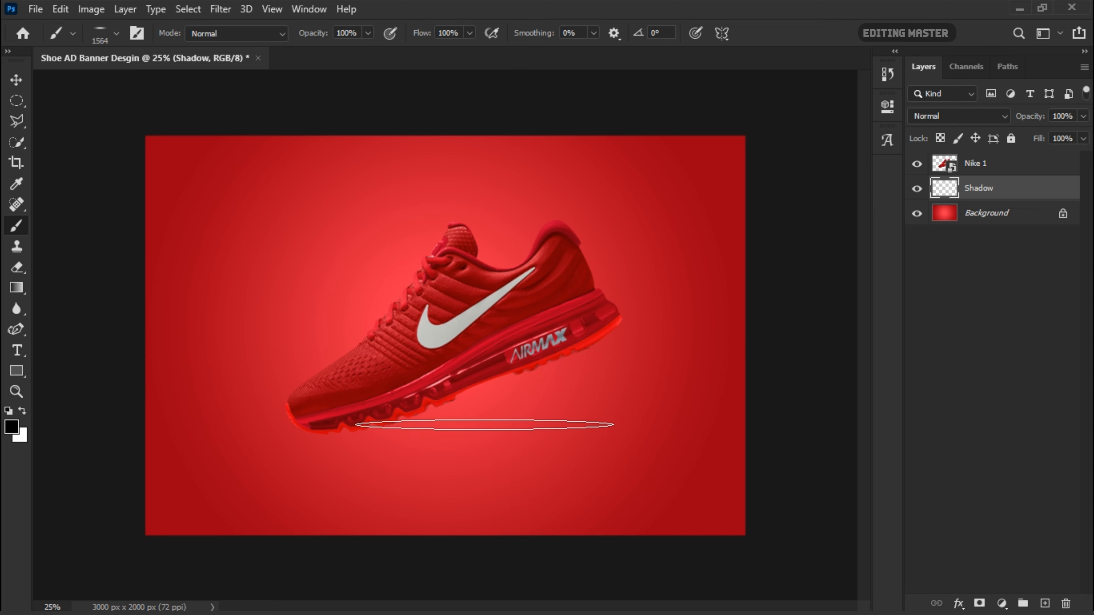
{"action": "left_click", "coordinate": [474, 434]}
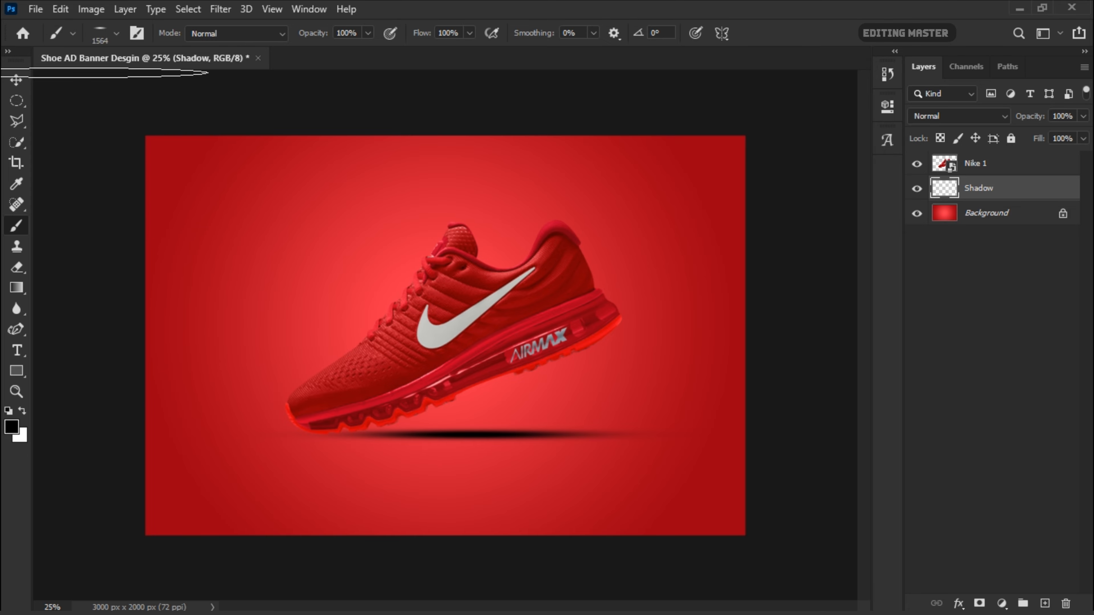
- Apply a Gaussian Blur with a 15 pixel radius to the Shadow layer
{"action": "left_click", "coordinate": [17, 79]}
{"action": "left_click", "coordinate": [220, 9]}
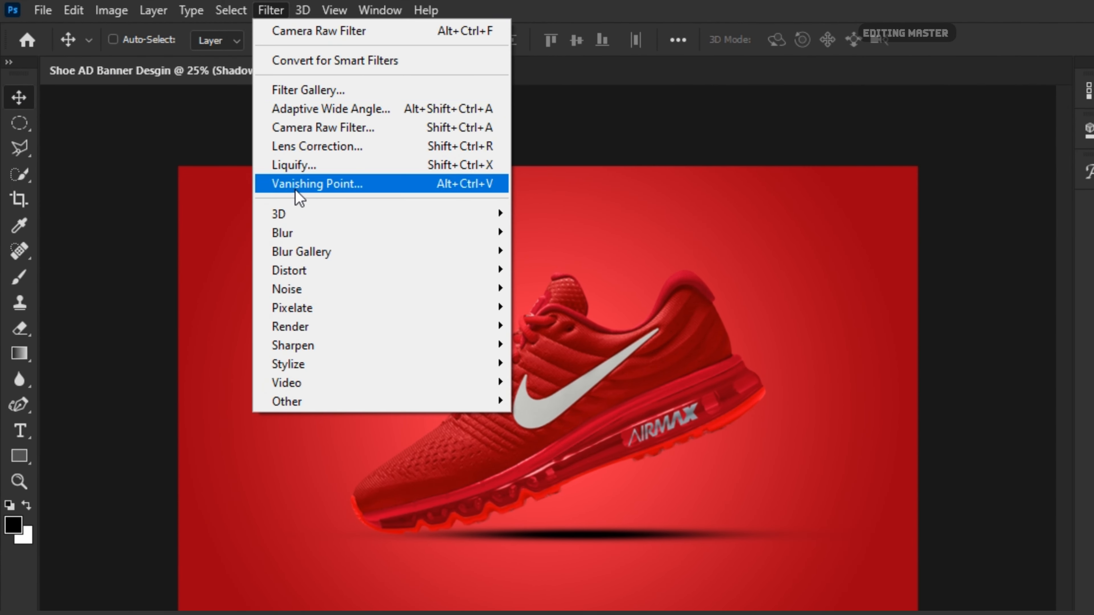
{"action": "mouse_move", "coordinate": [245, 191]}
{"action": "left_click", "coordinate": [560, 306]}
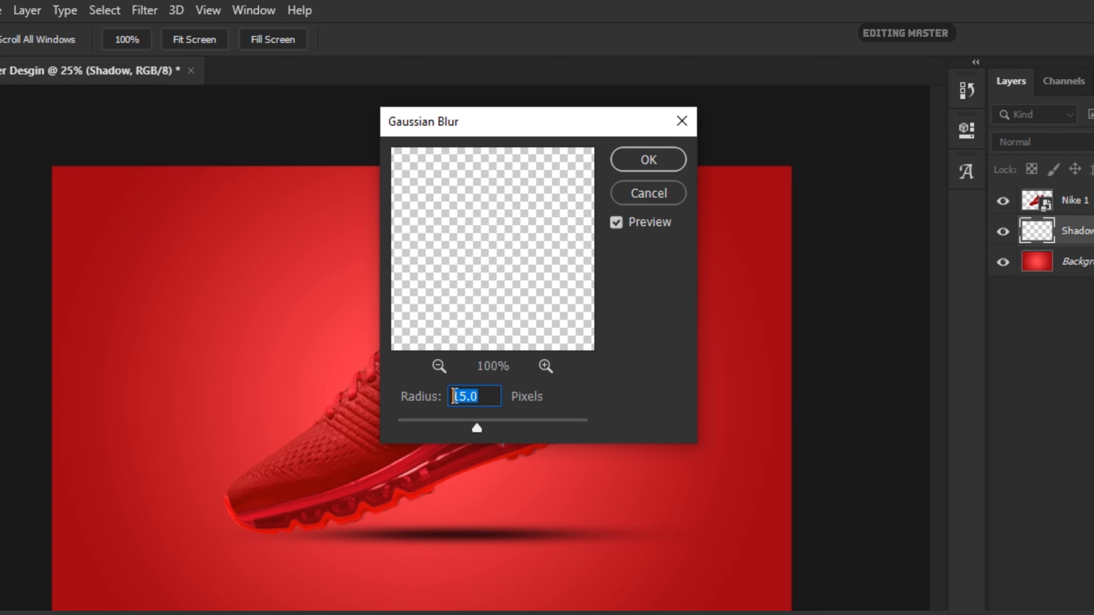
{"action": "left_click", "coordinate": [631, 164]}
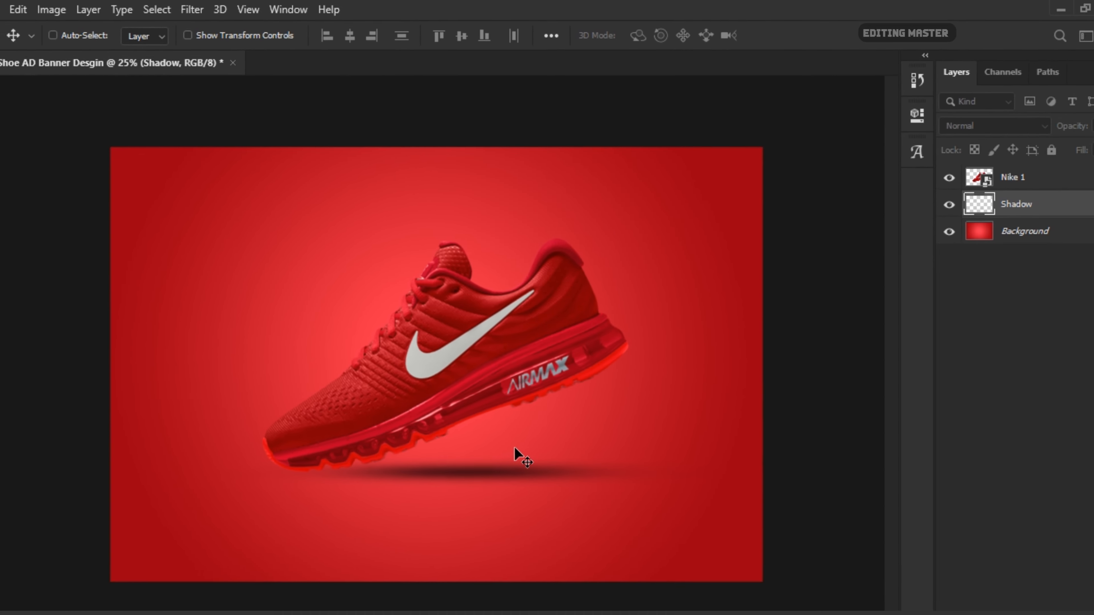
- Move the shadow straight down slightly below the shoe's sole and set its layer opacity to 80%
{"action": "left_click_drag", "start_coordinate": [506, 517], "coordinate": [496, 529]}
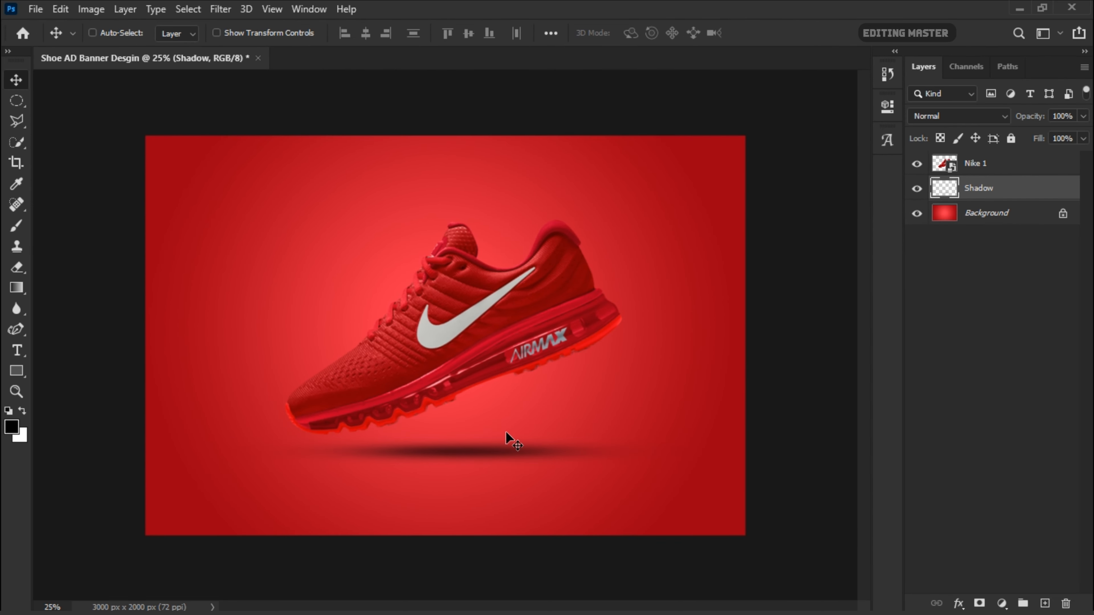
{"action": "key", "text": "ctrl+z"}
{"action": "key", "text": "shift+Down"}
{"action": "key", "text": "shift+Down"}
{"action": "key", "text": "shift+Down"}
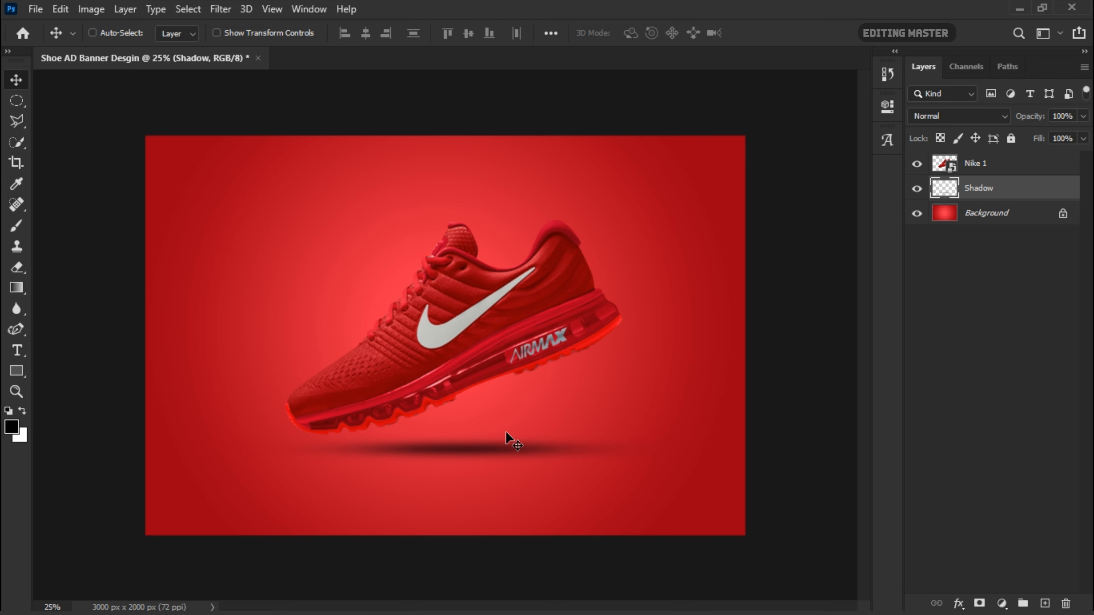
{"action": "type", "text": "80"}
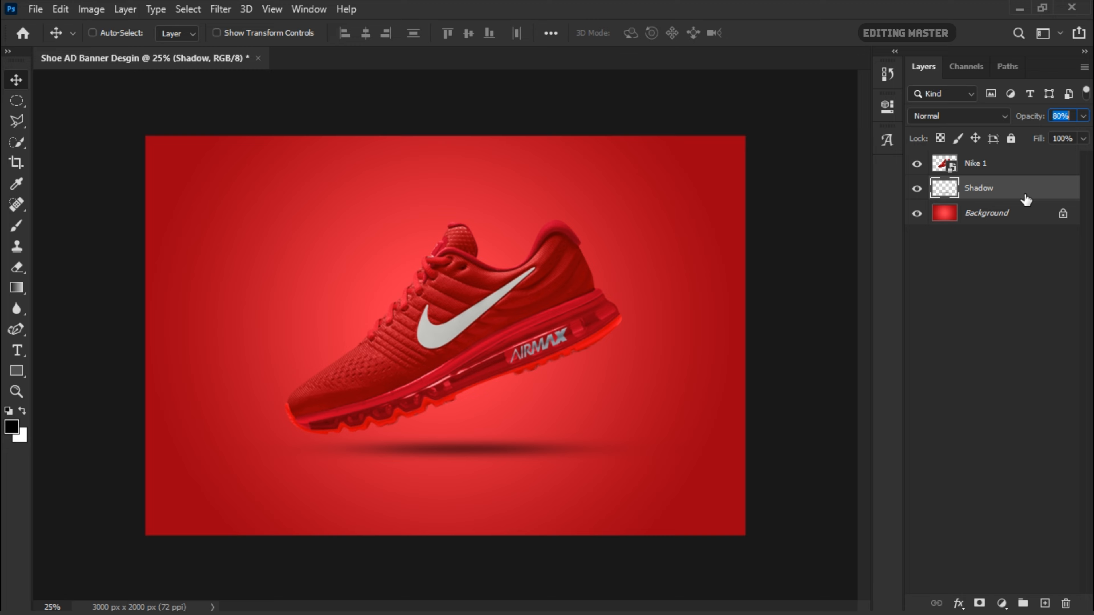
- Add a black letter N at 1059 pt above the Shadow layer, with the shoe layer hidden
{"action": "type", "text": "t"}
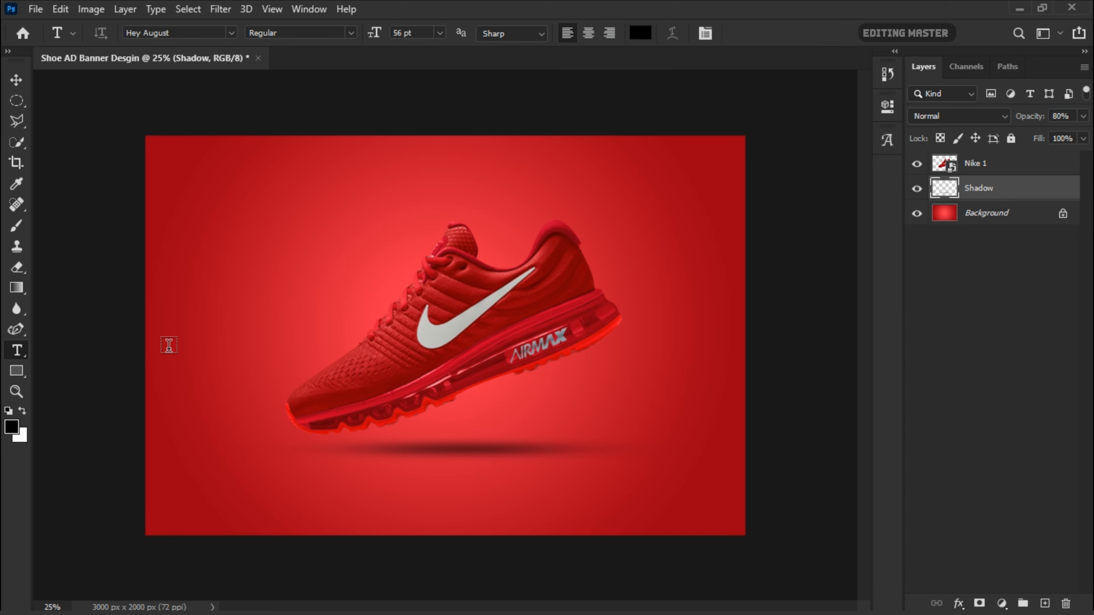
{"action": "left_click", "coordinate": [267, 401]}
{"action": "left_click_drag", "start_coordinate": [371, 34], "coordinate": [442, 41]}
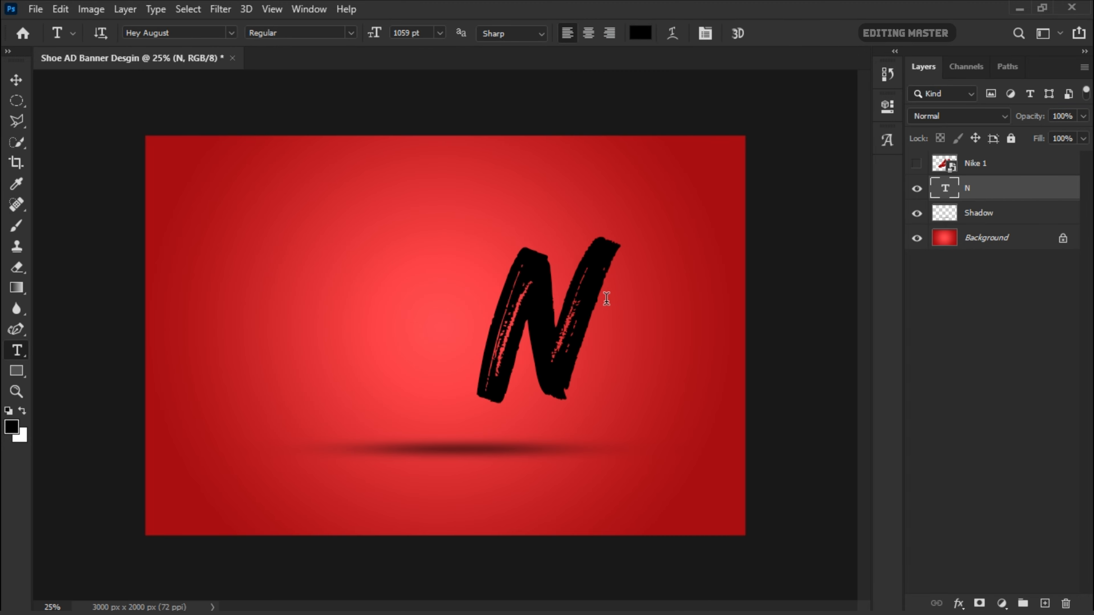
- Change the letter N's font to a bold, solid sans-serif typeface
{"action": "double_click", "coordinate": [606, 298]}
{"action": "left_click", "coordinate": [231, 32]}
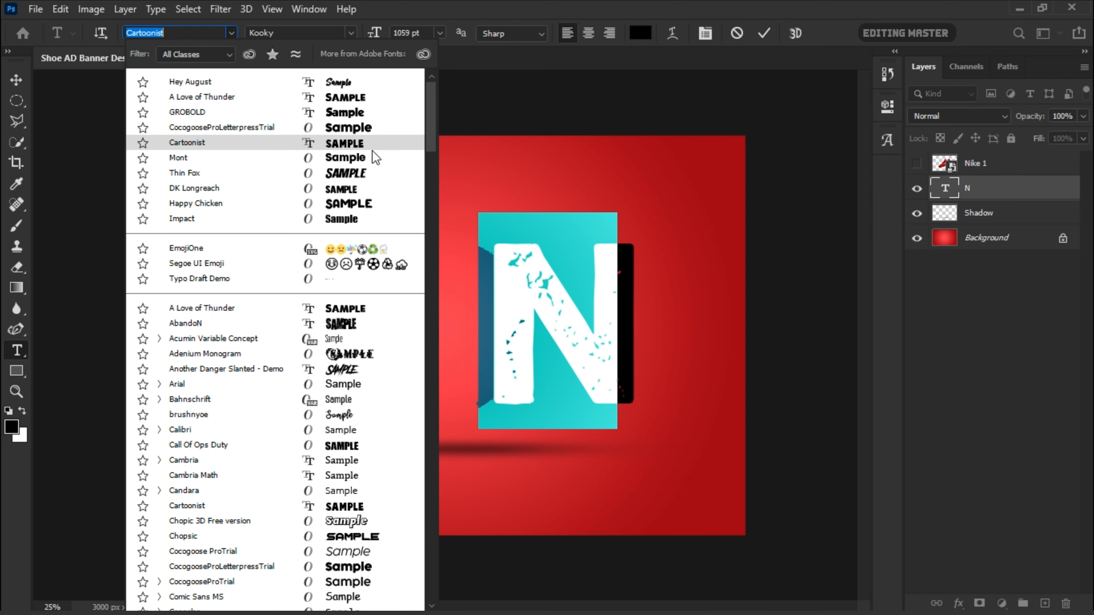
{"action": "left_click", "coordinate": [373, 160]}
{"action": "key", "text": "ctrl+Return"}
{"action": "key", "text": "v"}
{"action": "double_click", "coordinate": [614, 389]}
{"action": "left_click_drag", "start_coordinate": [642, 348], "coordinate": [642, 326]}
- Set the letter N's text colour to white
{"action": "left_click", "coordinate": [636, 35]}
{"action": "left_click", "coordinate": [604, 141]}
{"action": "left_click", "coordinate": [955, 138]}
{"action": "key", "text": "ctrl+Return"}
- Enlarge the letter N, rotate it about 7° clockwise and centre it on the canvas
{"action": "key", "text": "ctrl+t"}
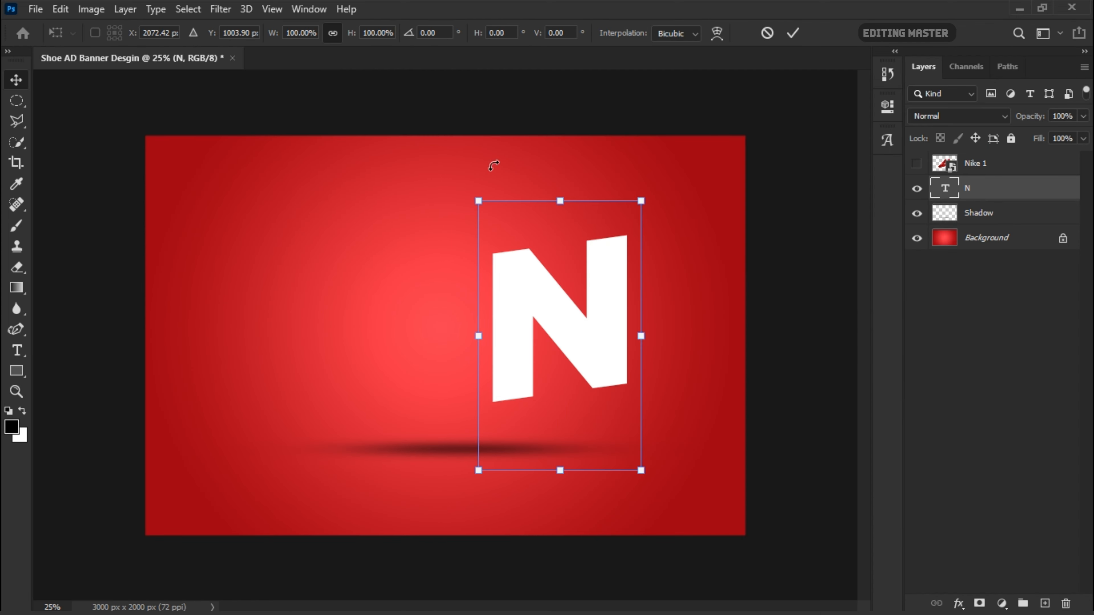
{"action": "left_click_drag", "start_coordinate": [641, 200], "coordinate": [496, 284]}
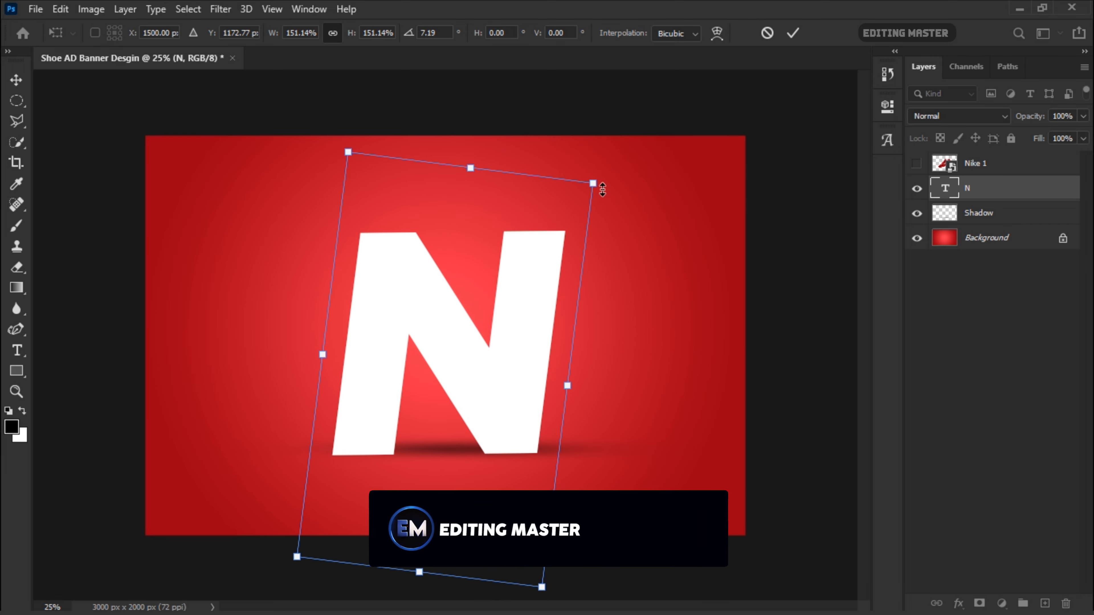
{"action": "left_click_drag", "start_coordinate": [594, 183], "coordinate": [634, 132]}
{"action": "key", "text": "Return"}
{"action": "left_click_drag", "start_coordinate": [545, 231], "coordinate": [509, 262]}
- Move the N layer beneath the Shadow layer and set its opacity to 50%
{"action": "left_click_drag", "start_coordinate": [968, 188], "coordinate": [948, 222]}
{"action": "left_click", "coordinate": [1038, 116]}
{"action": "type", "text": "50"}
- Set the N layer's Blend If sliders to 0 and 251/255 for This Layer, 0/29 and 181/255 for Underlying Layer
{"action": "right_click", "coordinate": [1016, 215]}
{"action": "left_click", "coordinate": [844, 18]}
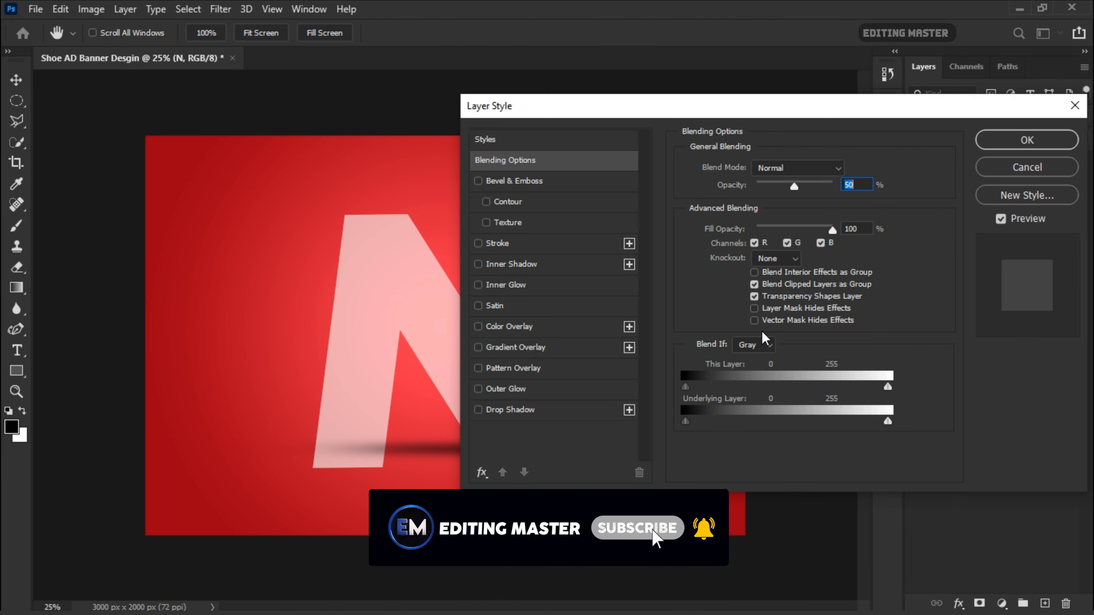
{"action": "left_click_drag", "start_coordinate": [888, 421], "coordinate": [688, 424]}
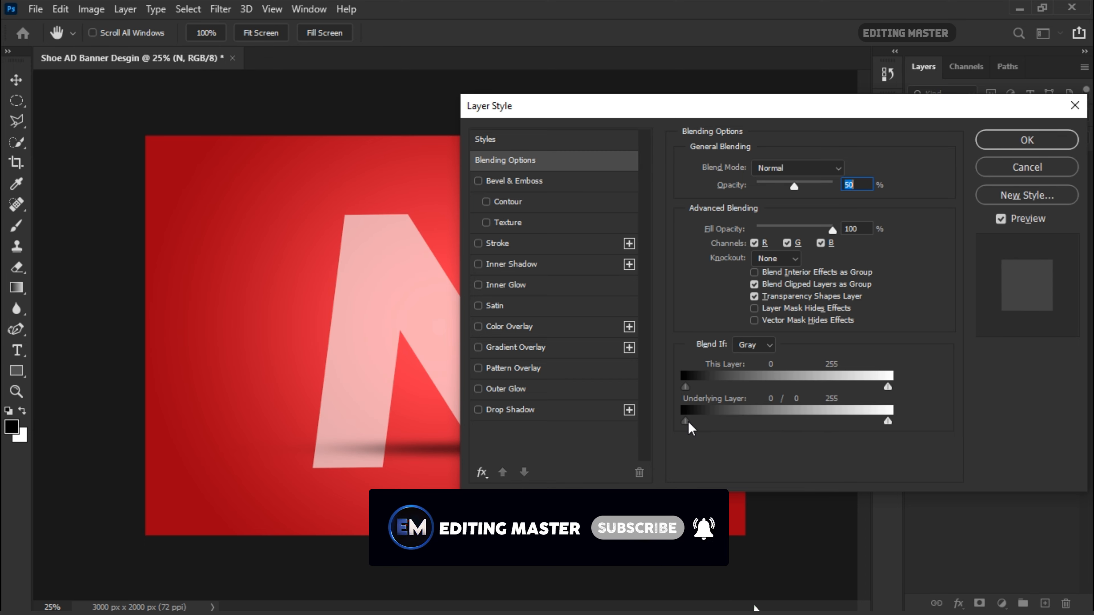
{"action": "left_click_drag", "start_coordinate": [879, 422], "coordinate": [825, 422]}
{"action": "left_click_drag", "start_coordinate": [886, 387], "coordinate": [881, 388]}
{"action": "left_click", "coordinate": [1011, 147]}
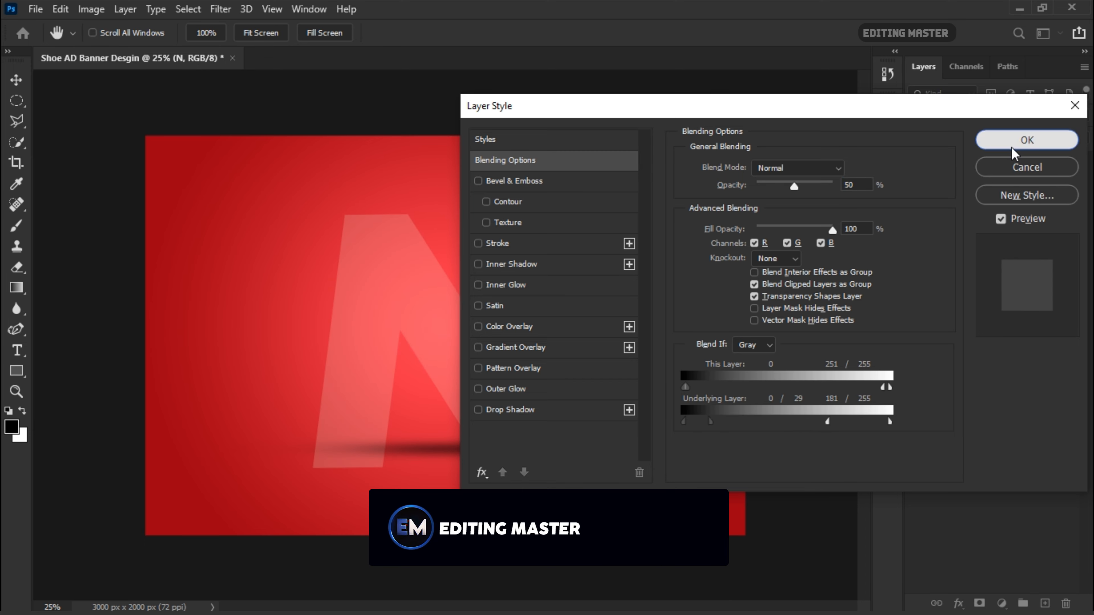
- Show the shoe layer again and place the Nike-Logo image across the canvas as the topmost layer at 100% opacity
{"action": "left_click", "coordinate": [915, 164]}
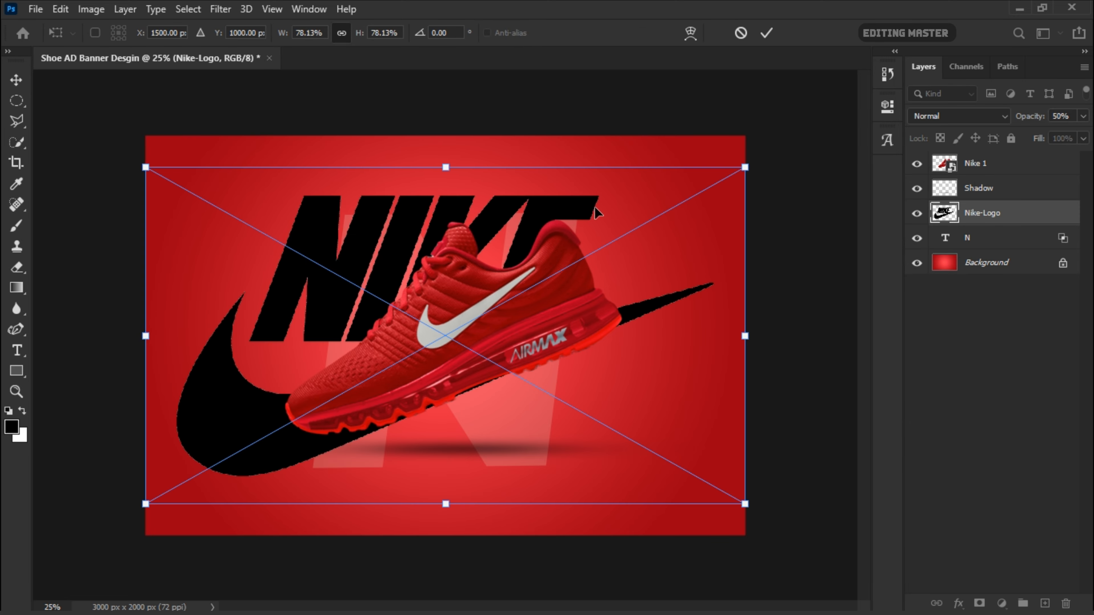
{"action": "left_click", "coordinate": [766, 33]}
{"action": "left_click_drag", "start_coordinate": [1064, 213], "coordinate": [1068, 154]}
{"action": "key", "text": "x"}
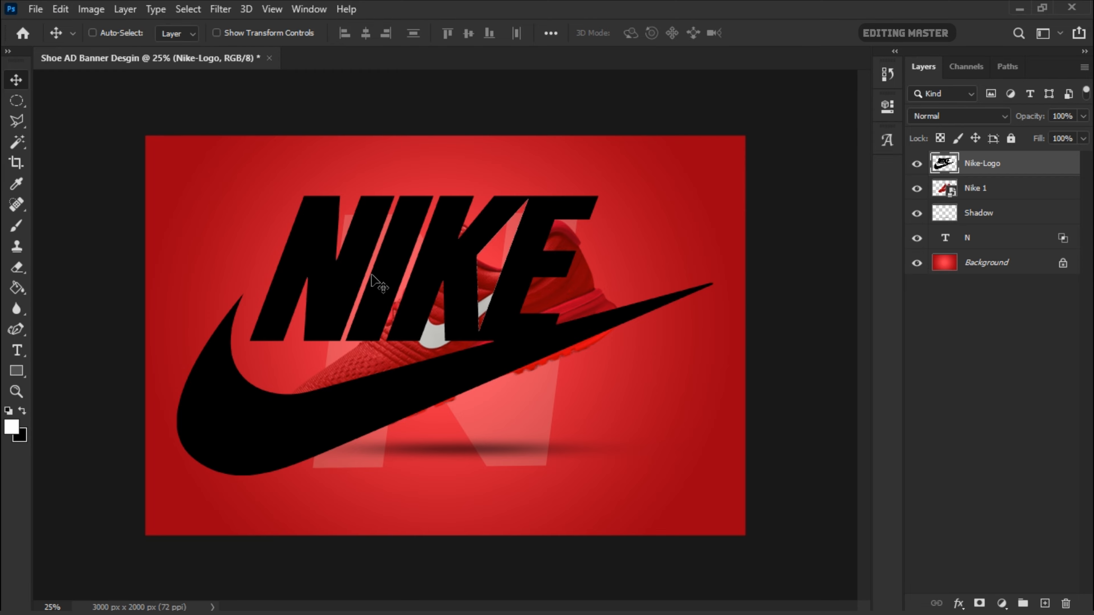
- Select the black areas of the Nike logo with the Magic Wand and brush them white
{"action": "left_click", "coordinate": [26, 147]}
{"action": "left_click", "coordinate": [307, 265]}
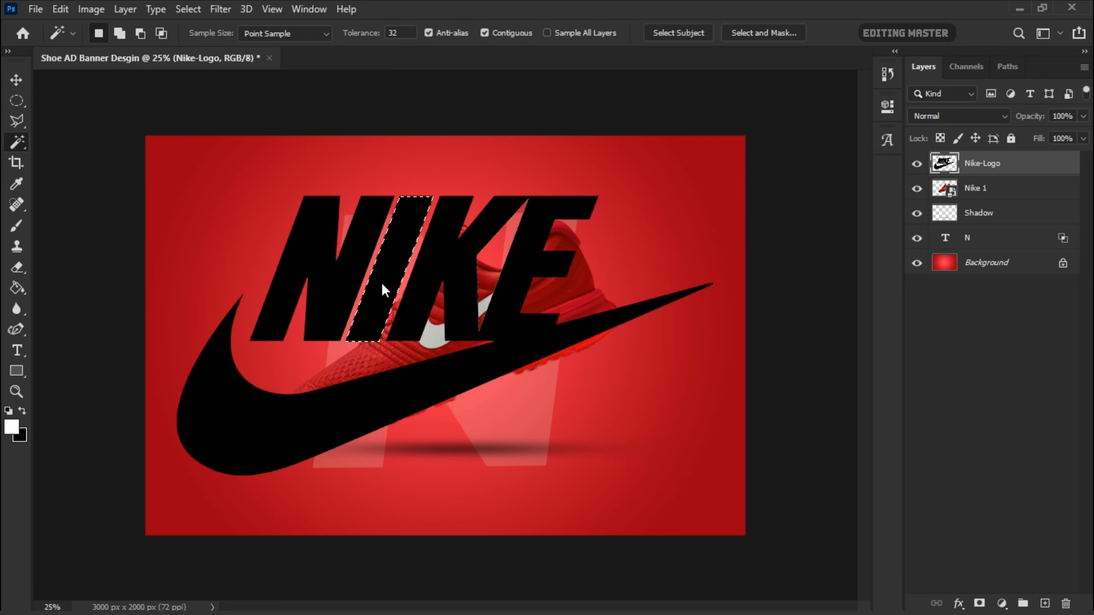
{"action": "left_click", "coordinate": [16, 225]}
{"action": "right_click", "coordinate": [402, 264]}
{"action": "left_click_drag", "start_coordinate": [538, 306], "coordinate": [570, 305]}
{"action": "mouse_move", "coordinate": [430, 234]}
{"action": "left_mouse_down"}
{"action": "mouse_move", "coordinate": [212, 423]}
{"action": "mouse_move", "coordinate": [732, 274]}
{"action": "mouse_move", "coordinate": [538, 241]}
{"action": "left_mouse_up"}
- Shrink the Nike logo, place it in the canvas's upper-left corner and set its opacity to 70%
{"action": "right_click", "coordinate": [285, 183]}
{"action": "left_click", "coordinate": [342, 337]}
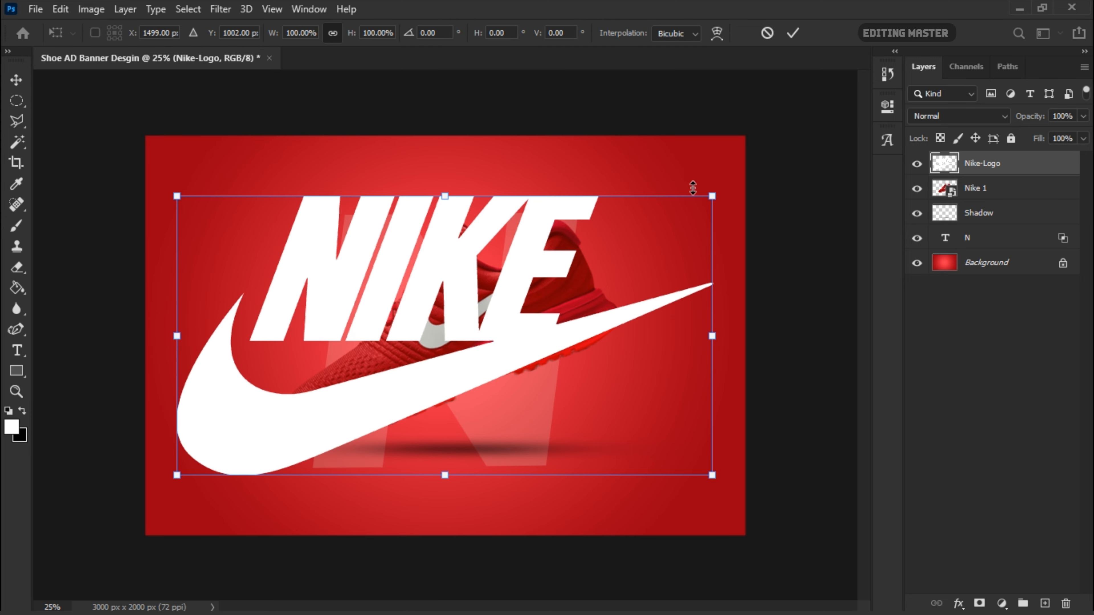
{"action": "mouse_move", "coordinate": [711, 195]}
{"action": "left_mouse_down"}
{"action": "mouse_move", "coordinate": [303, 410]}
{"action": "mouse_move", "coordinate": [258, 162]}
{"action": "left_mouse_up"}
{"action": "key", "text": "Return"}
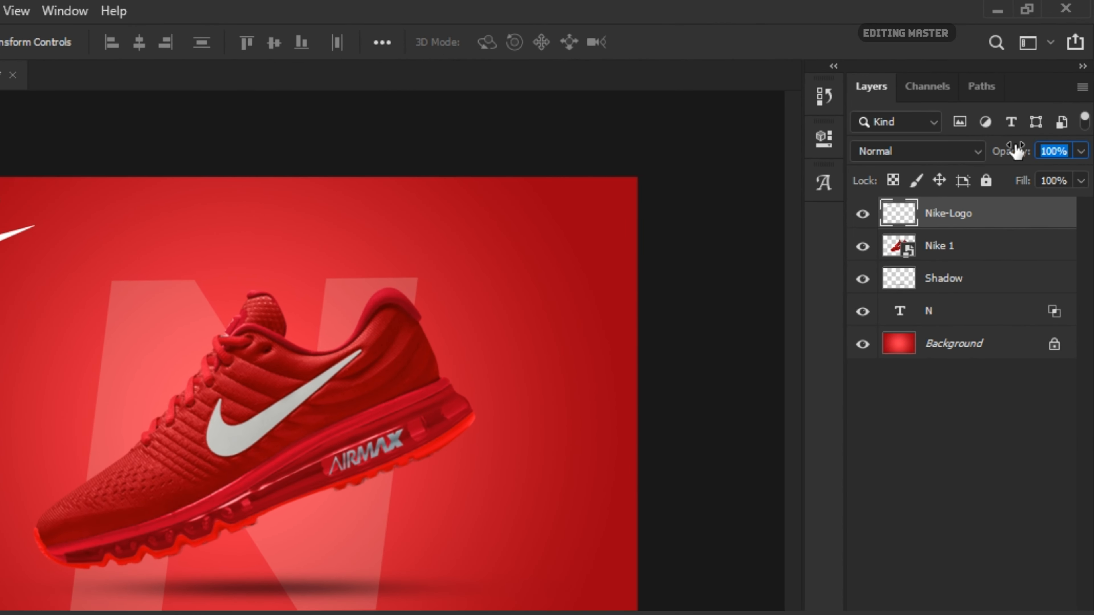
{"action": "type", "text": "70"}
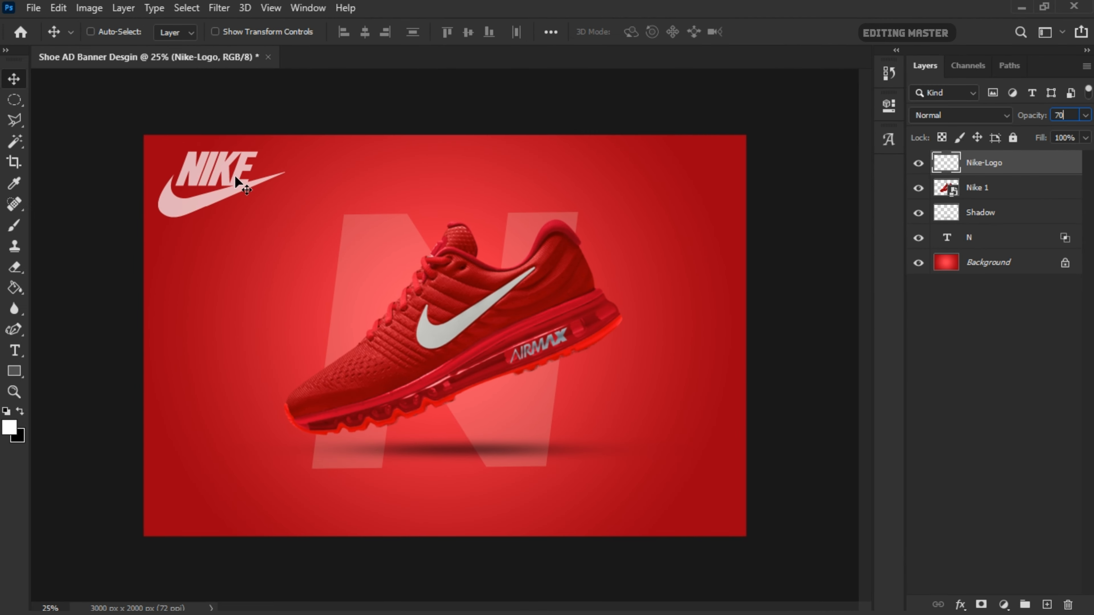
{"action": "key", "text": "Return"}
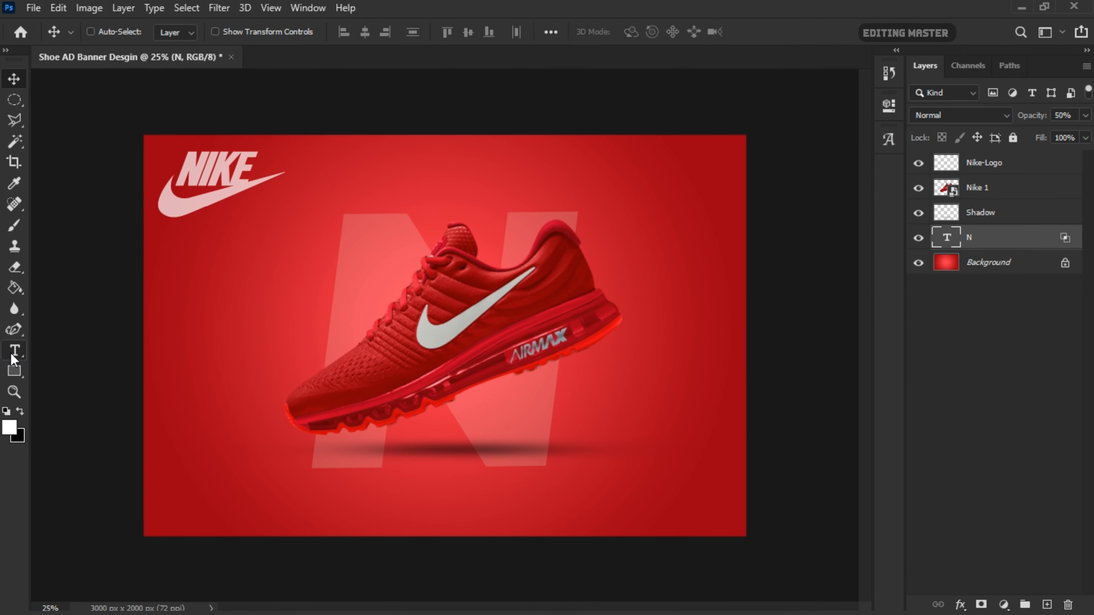
- Add the white text 01 in 72 pt Mont Heavy DEMO and place it below the shoe's shadow, slightly left of centre
{"action": "left_click", "coordinate": [13, 357]}
{"action": "left_click", "coordinate": [228, 508]}
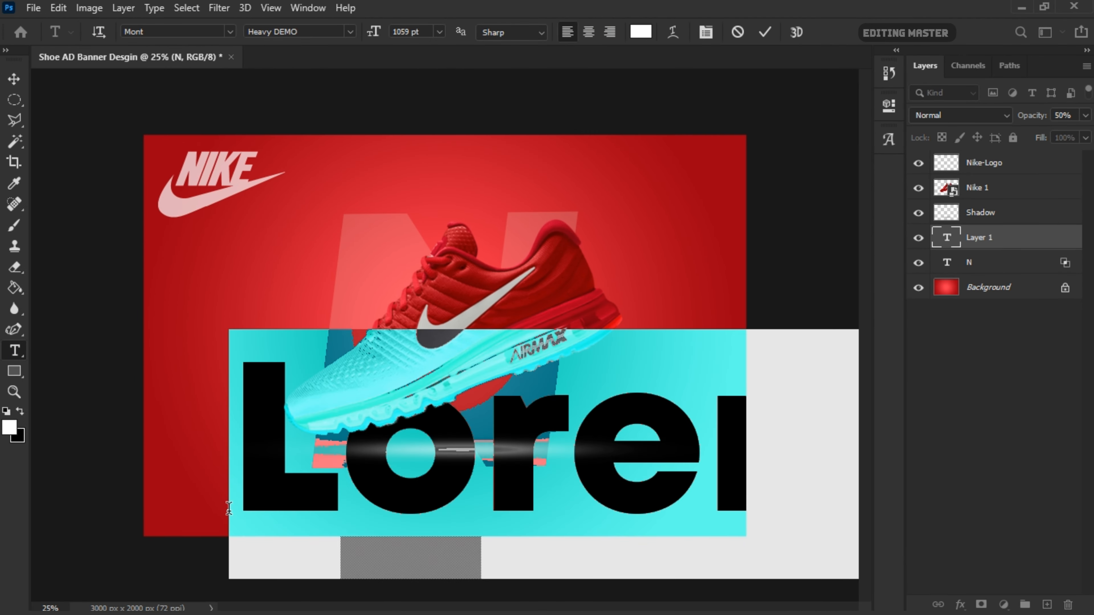
{"action": "left_click", "coordinate": [439, 31]}
{"action": "left_click", "coordinate": [421, 233]}
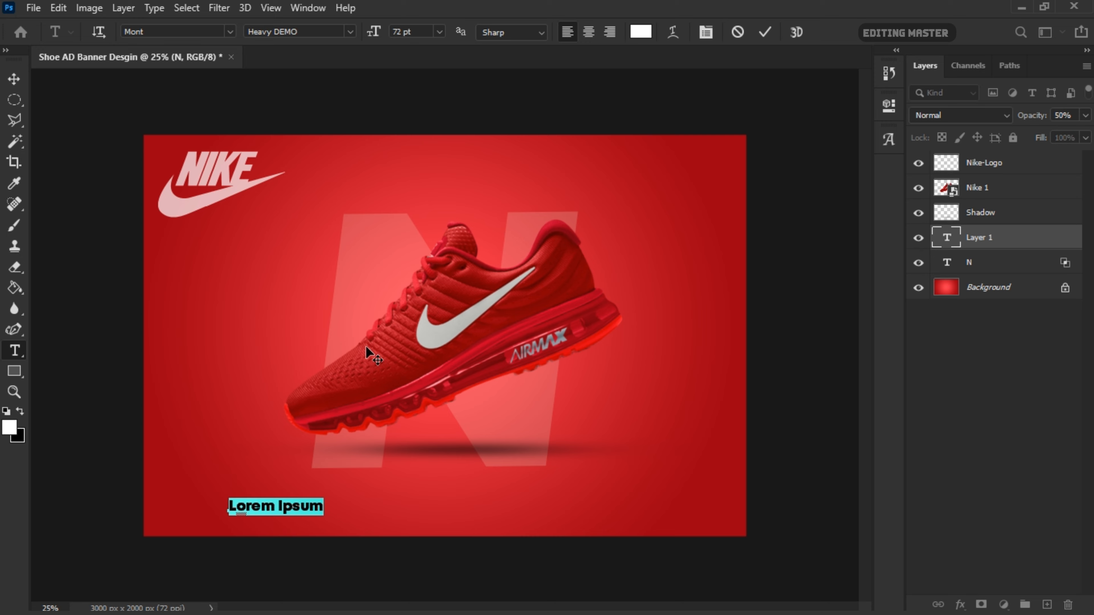
{"action": "type", "text": "J"}
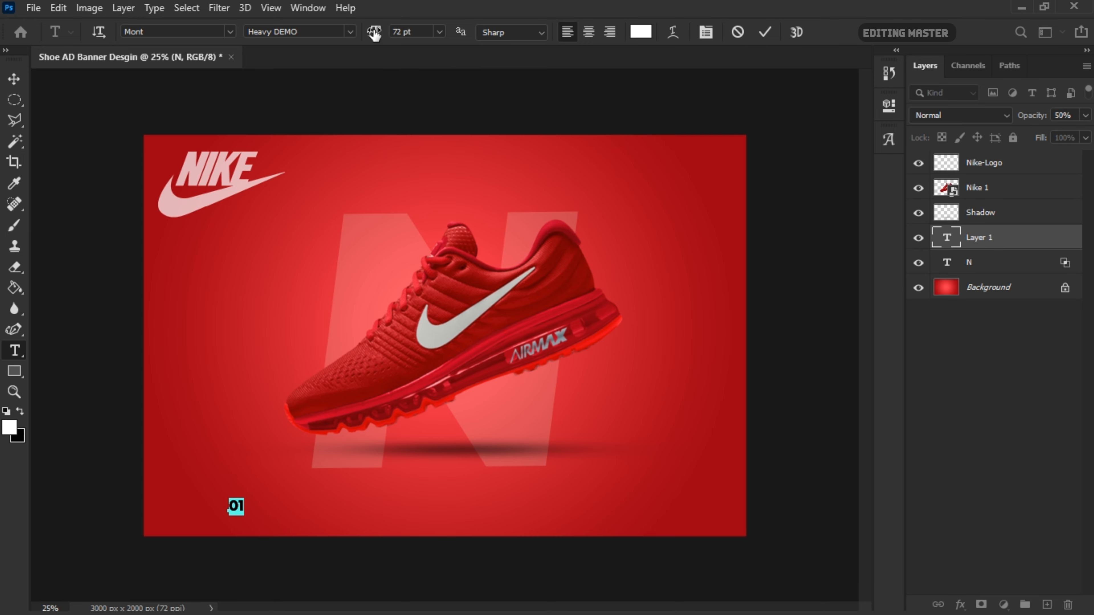
{"action": "left_click", "coordinate": [14, 78]}
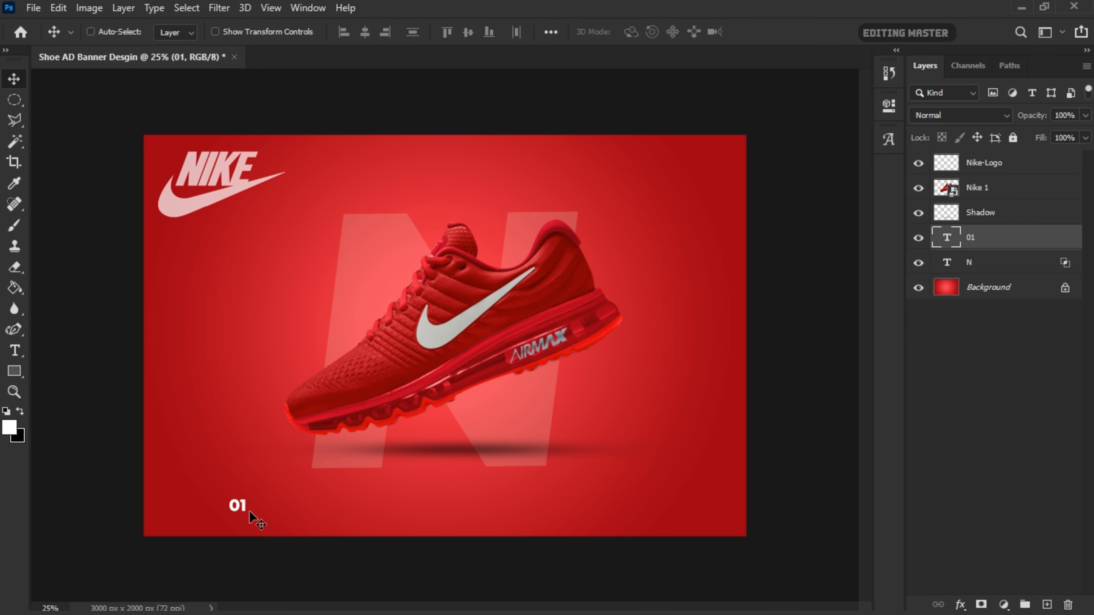
{"action": "left_click_drag", "start_coordinate": [248, 510], "coordinate": [412, 510]}
- Duplicate the 01 text, place the copy to its right and change it to 02
{"action": "left_click_drag", "start_coordinate": [1012, 242], "coordinate": [1046, 604]}
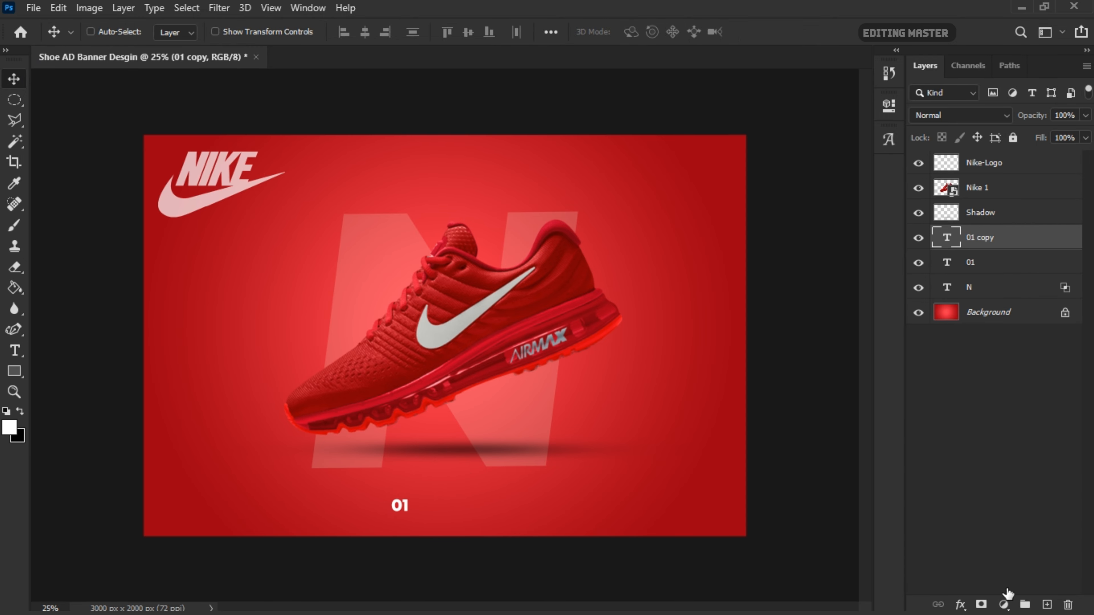
{"action": "left_click_drag", "start_coordinate": [413, 516], "coordinate": [456, 517]}
{"action": "double_click", "coordinate": [452, 505]}
{"action": "key", "text": "BackSpace"}
{"action": "type", "text": "2"}
{"action": "left_click", "coordinate": [764, 32]}
- Duplicate the 02 text, place the copy to its right at equal spacing and change it to 03
{"action": "left_click_drag", "start_coordinate": [972, 244], "coordinate": [1047, 603]}
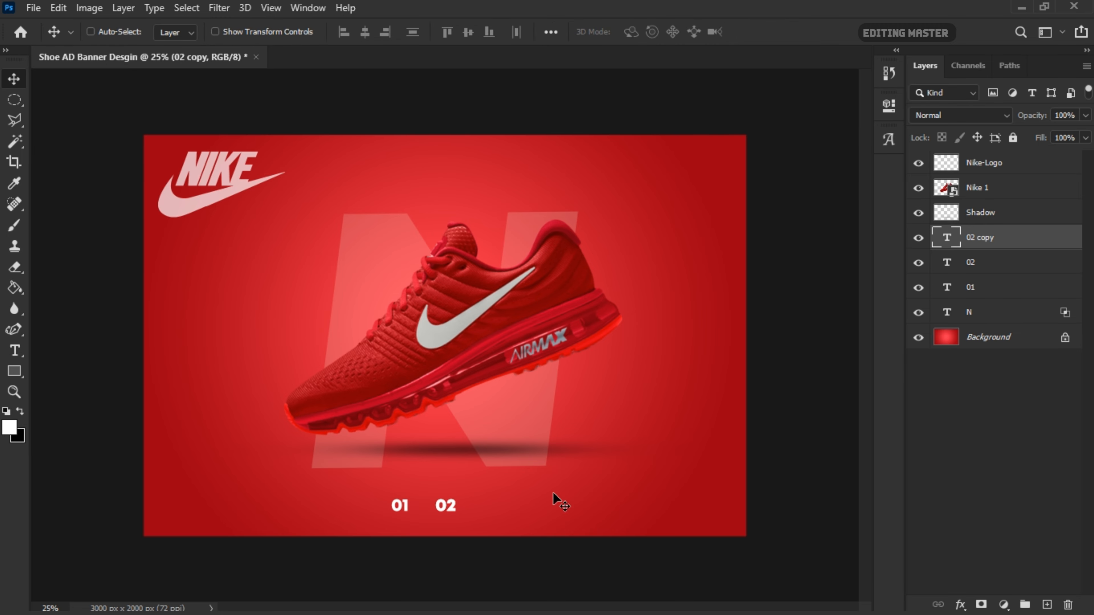
{"action": "left_click_drag", "start_coordinate": [529, 492], "coordinate": [577, 493]}
{"action": "double_click", "coordinate": [500, 505]}
{"action": "key", "text": "BackSpace"}
{"action": "type", "text": "3"}
{"action": "left_click", "coordinate": [764, 31]}
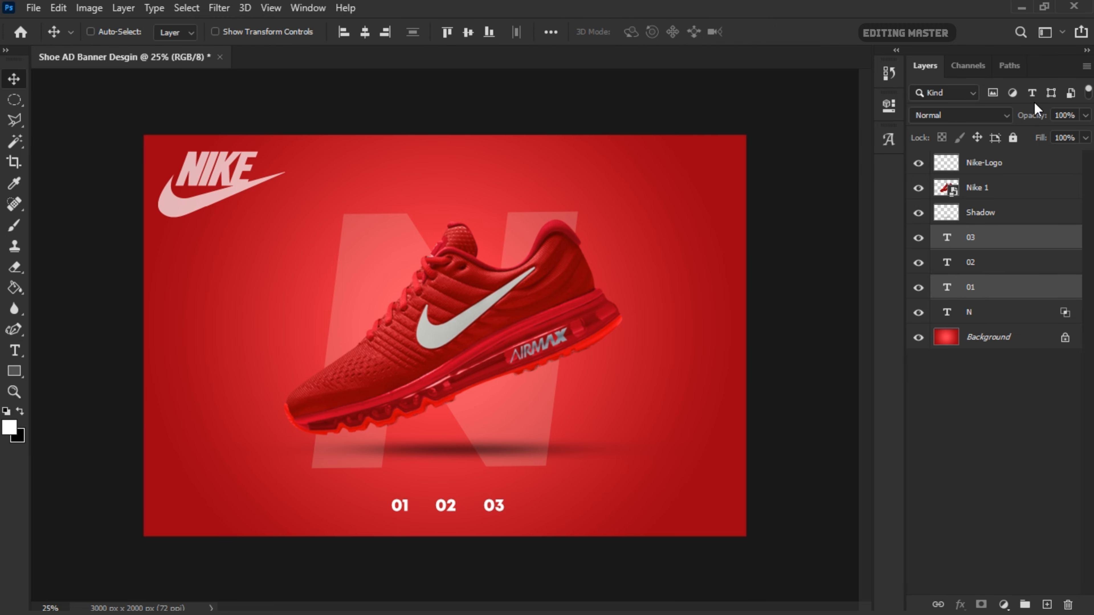
- Lower the opacity of the 01 and 03 text layers so that 02 stands out
{"action": "left_click_drag", "start_coordinate": [1036, 116], "coordinate": [1027, 116]}
{"action": "left_click", "coordinate": [1039, 238]}
{"action": "left_click", "coordinate": [1029, 163]}
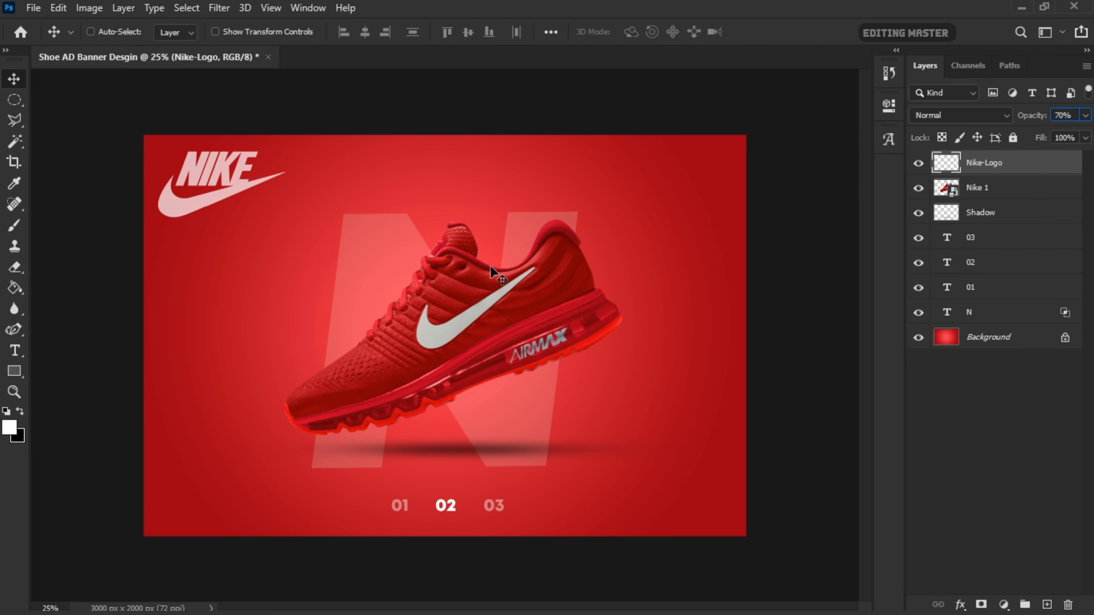
- Adjust the Shadow layer so it sits slightly lower beneath the shoe
{"action": "left_click", "coordinate": [987, 211]}
{"action": "left_click_drag", "start_coordinate": [602, 416], "coordinate": [592, 423]}
- Add the text Prev above the Nike-Logo layer and place it to the left of 01
{"action": "left_click", "coordinate": [1042, 164]}
{"action": "left_click", "coordinate": [16, 350]}
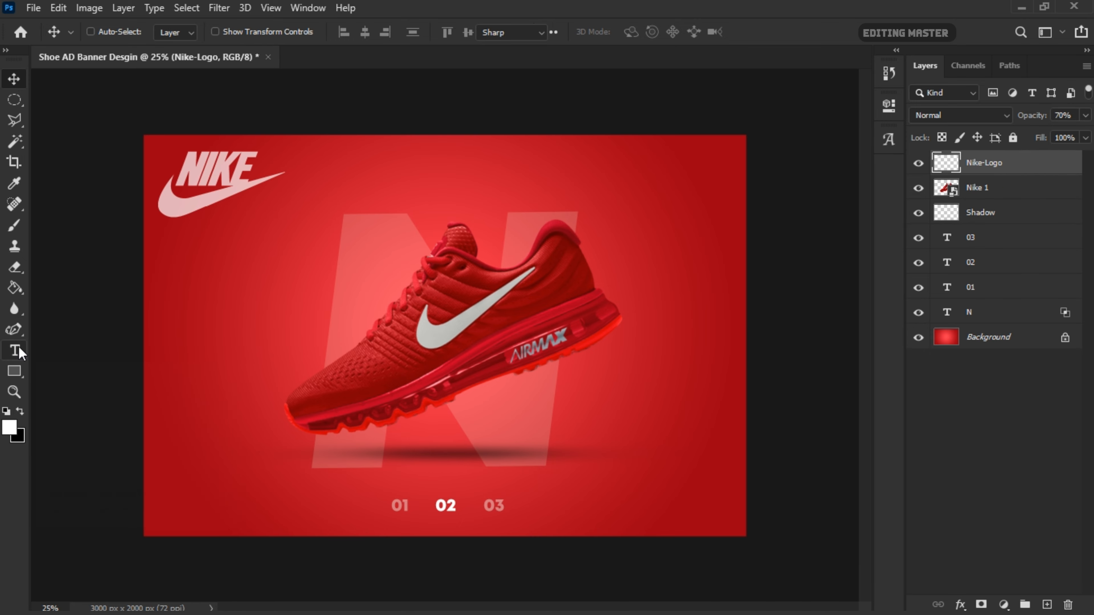
{"action": "left_click", "coordinate": [209, 349]}
{"action": "type", "text": "Pre"}
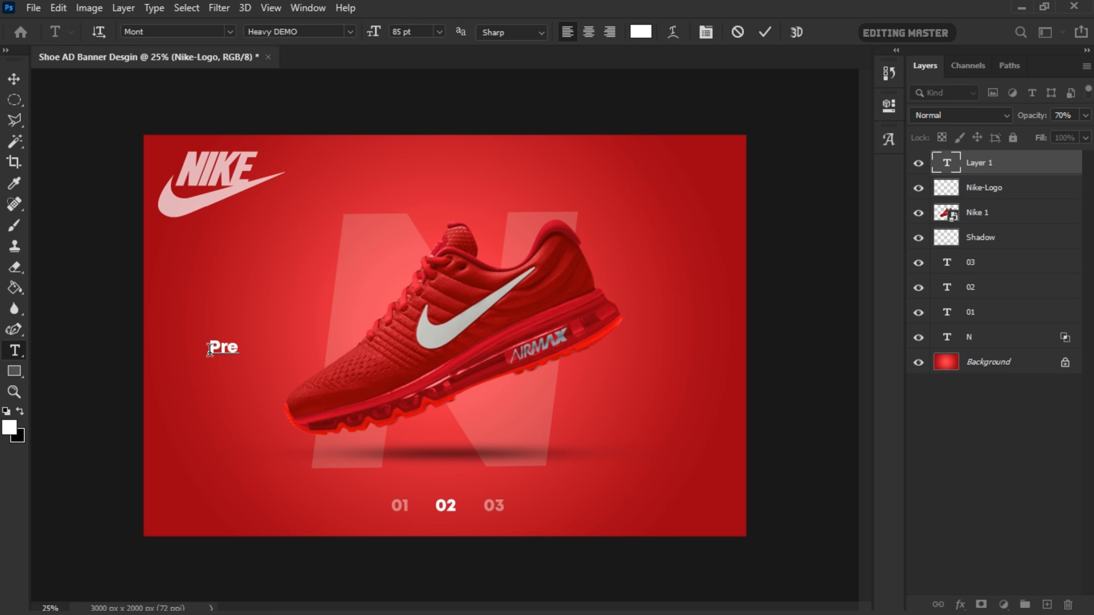
{"action": "type", "text": "v"}
{"action": "key", "text": "ctrl+a"}
{"action": "left_click", "coordinate": [14, 79]}
{"action": "left_click_drag", "start_coordinate": [240, 350], "coordinate": [366, 508]}
- Duplicate the Prev text, place the copy to the right of 03 and change it to Next
{"action": "left_click_drag", "start_coordinate": [1042, 163], "coordinate": [1046, 604]}
{"action": "left_click_drag", "start_coordinate": [416, 508], "coordinate": [535, 507]}
{"action": "double_click", "coordinate": [545, 506]}
{"action": "type", "text": "Next"}
{"action": "left_click", "coordinate": [765, 32]}
- Try to scale down the Prev and Next texts together and nudge Prev to the left
{"action": "left_click", "coordinate": [986, 194], "text": "ctrl"}
{"action": "key", "text": "ctrl+t"}
{"action": "key", "text": "Return"}
{"action": "left_click", "coordinate": [986, 188]}
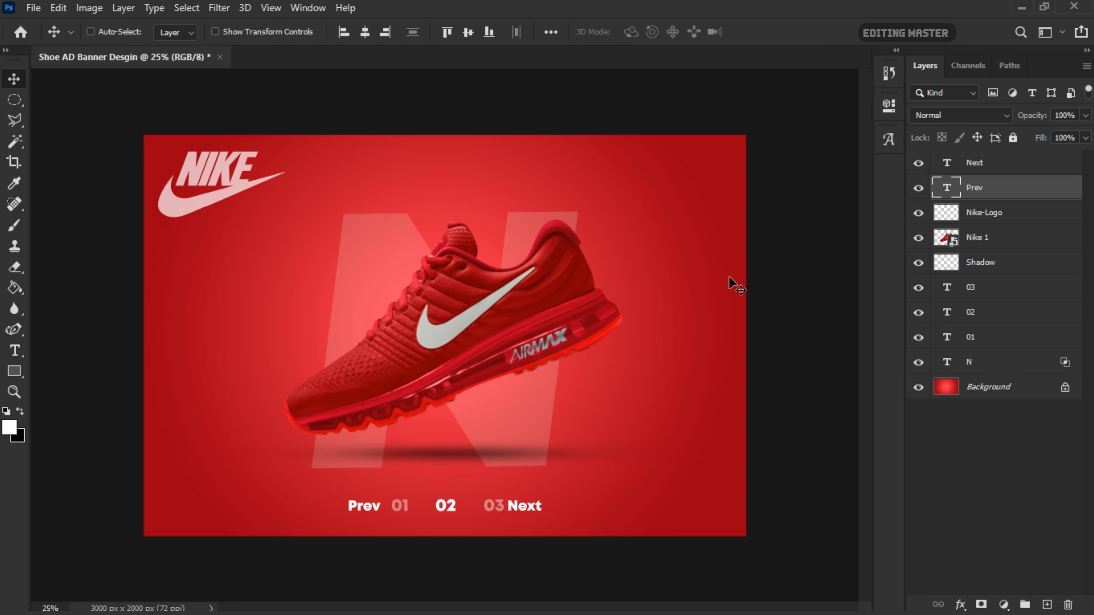
{"action": "key", "text": "shift+Left"}
{"action": "key", "text": "shift+Left"}
{"action": "key", "text": "shift+Left"}
{"action": "key", "text": "shift+Left"}
{"action": "key", "text": "shift+Left"}
{"action": "key", "text": "shift+Left"}
{"action": "key", "text": "shift+Left"}
{"action": "key", "text": "shift+Left"}
- Undo the scaling and nudging of the Prev and Next texts
{"action": "key", "text": "ctrl+z"}
{"action": "key", "text": "ctrl+z"}
{"action": "key", "text": "ctrl+z"}
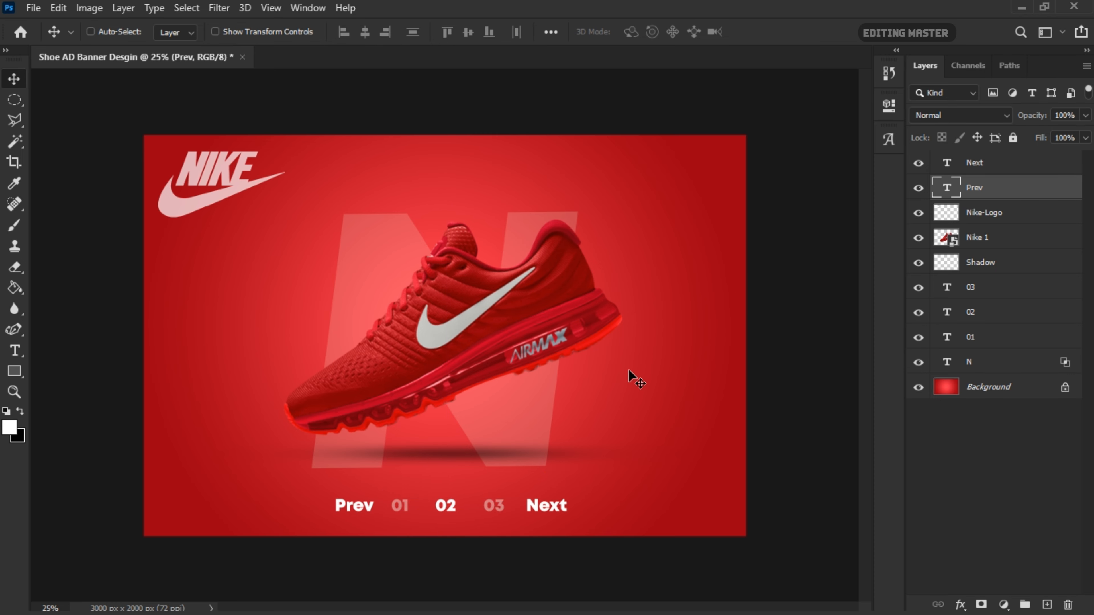
- Add the text MAN above the Next layer and place it at the canvas's upper centre
{"action": "left_click", "coordinate": [1013, 168]}
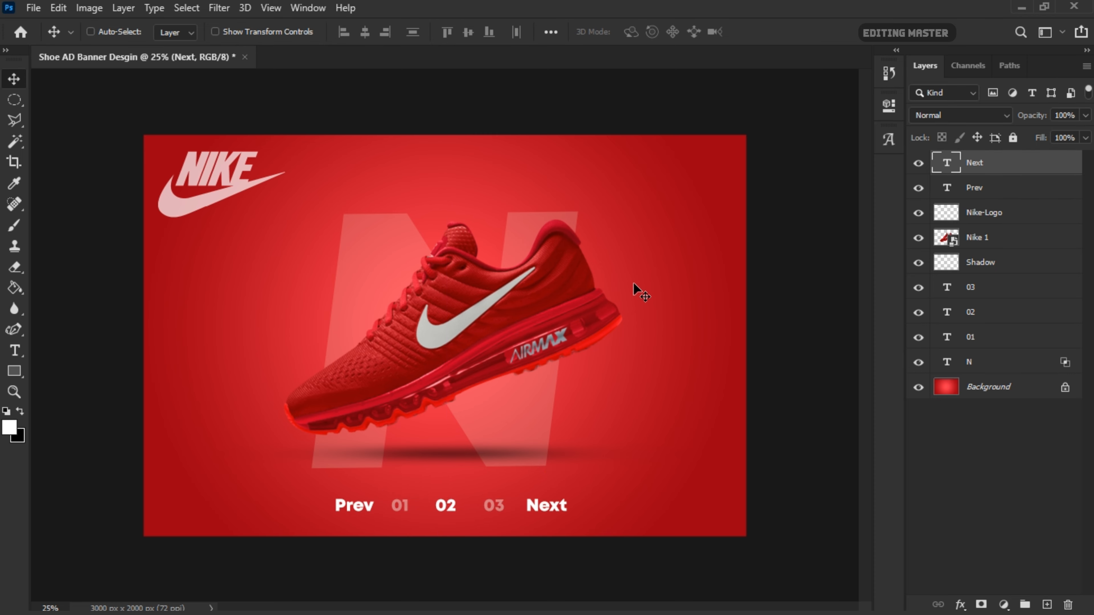
{"action": "left_click", "coordinate": [21, 353]}
{"action": "left_click", "coordinate": [190, 329]}
{"action": "type", "text": "M"}
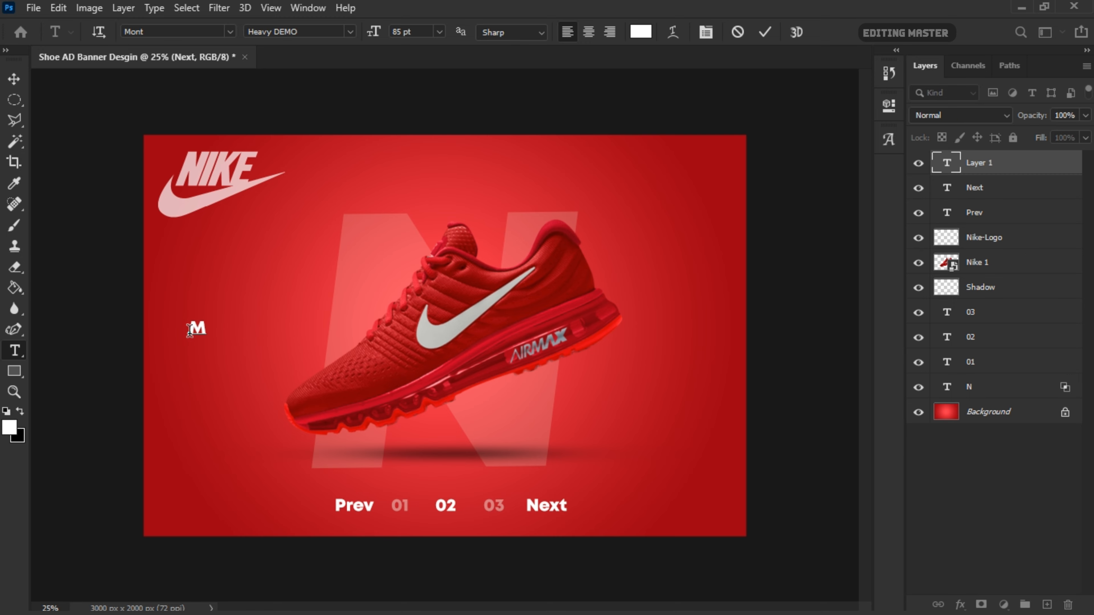
{"action": "type", "text": "en"}
{"action": "double_click", "coordinate": [194, 329]}
{"action": "type", "text": "M"}
{"action": "left_click", "coordinate": [14, 80]}
{"action": "left_click_drag", "start_coordinate": [215, 333], "coordinate": [456, 169]}
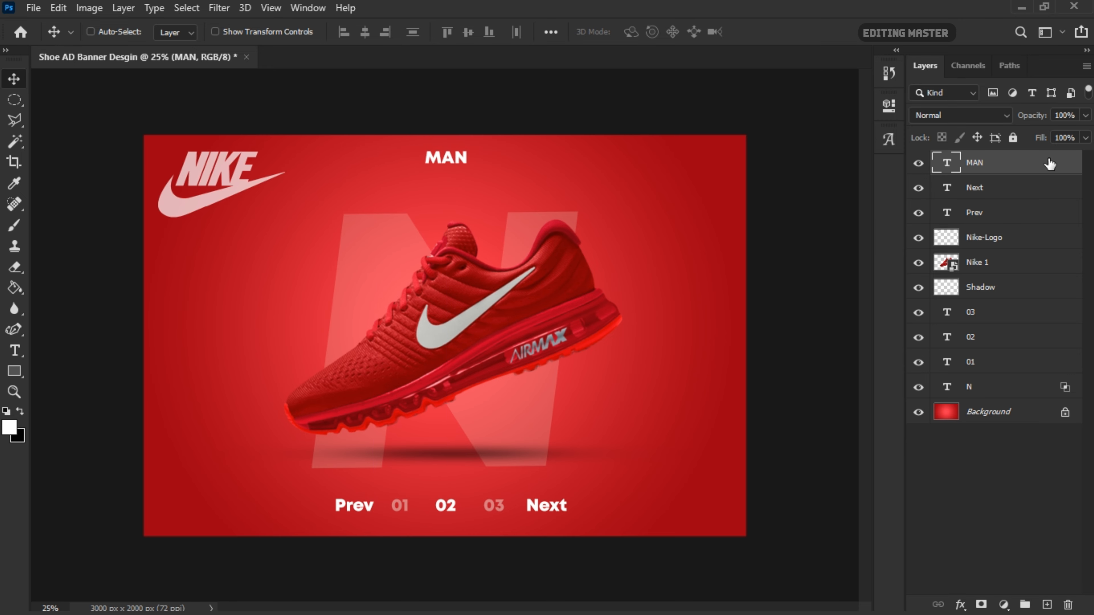
- Set the MAN text's size to 72 pt and recentre it above the shoe
{"action": "double_click", "coordinate": [453, 160]}
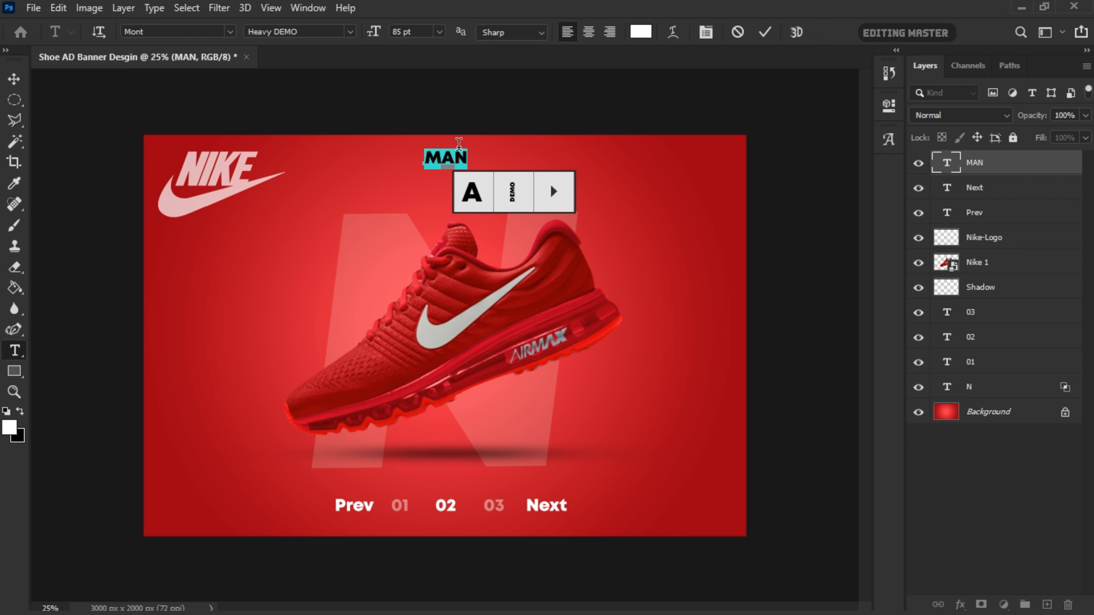
{"action": "left_click", "coordinate": [438, 31]}
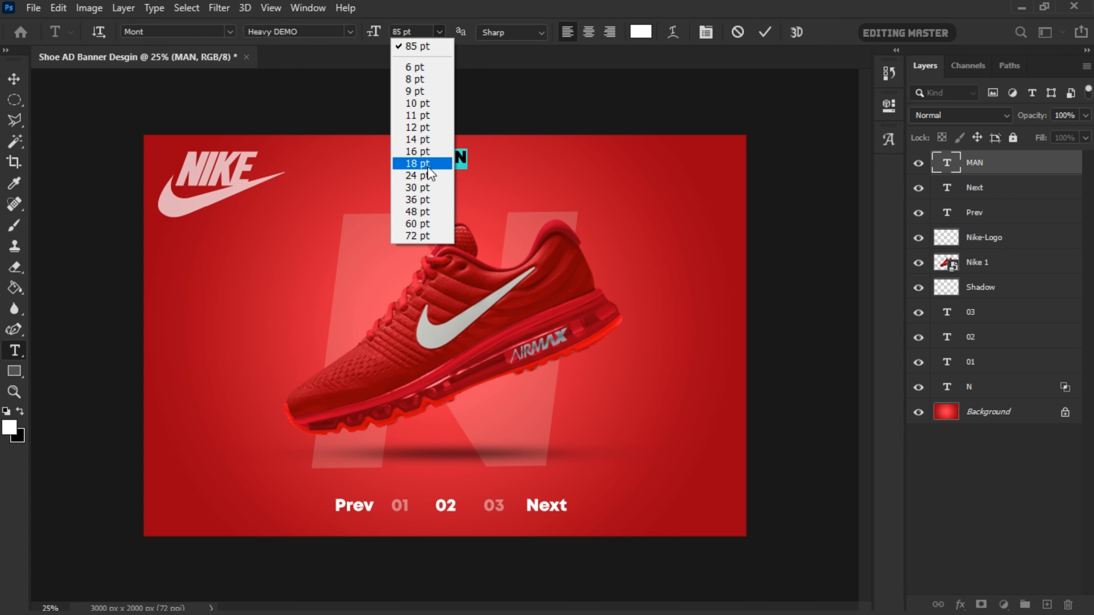
{"action": "left_click", "coordinate": [412, 235]}
{"action": "left_click", "coordinate": [13, 79]}
{"action": "mouse_move", "coordinate": [442, 162]}
{"action": "left_mouse_down"}
{"action": "mouse_move", "coordinate": [462, 165]}
{"action": "mouse_move", "coordinate": [446, 165]}
{"action": "left_mouse_up"}
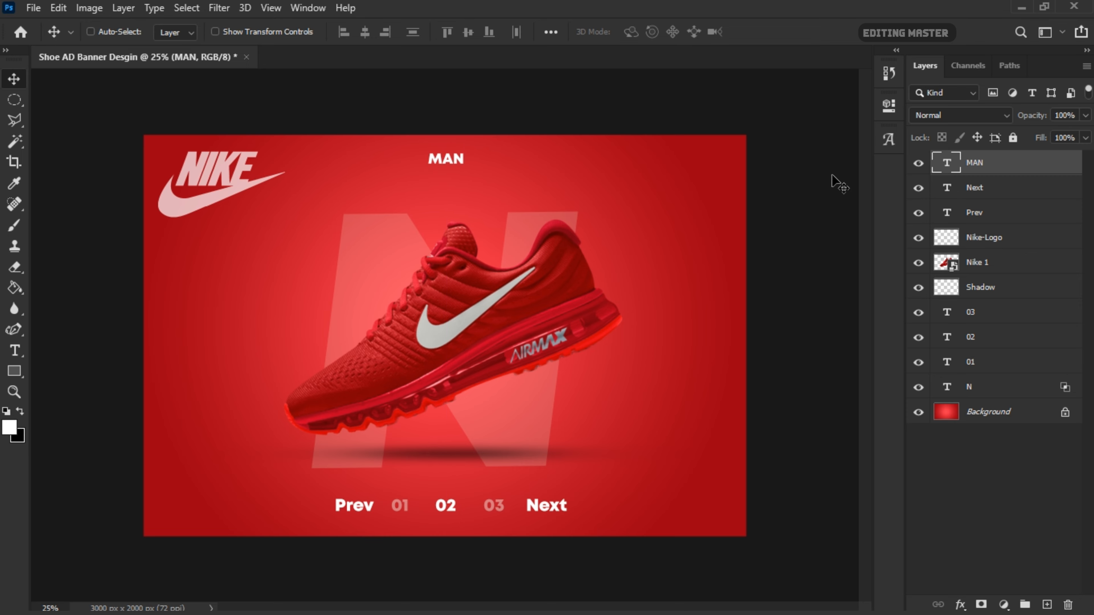
- Duplicate the MAN text, change the copy to WOMAN and place it to the left of MAN
{"action": "left_click_drag", "start_coordinate": [1026, 167], "coordinate": [1046, 604]}
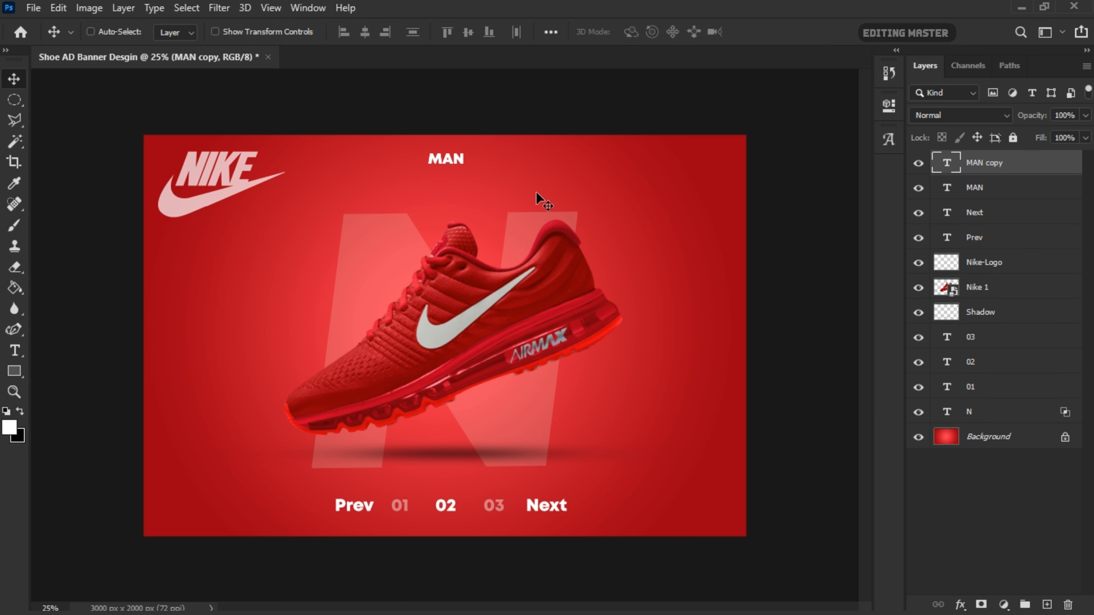
{"action": "left_click_drag", "start_coordinate": [536, 191], "coordinate": [482, 199]}
{"action": "double_click", "coordinate": [397, 155]}
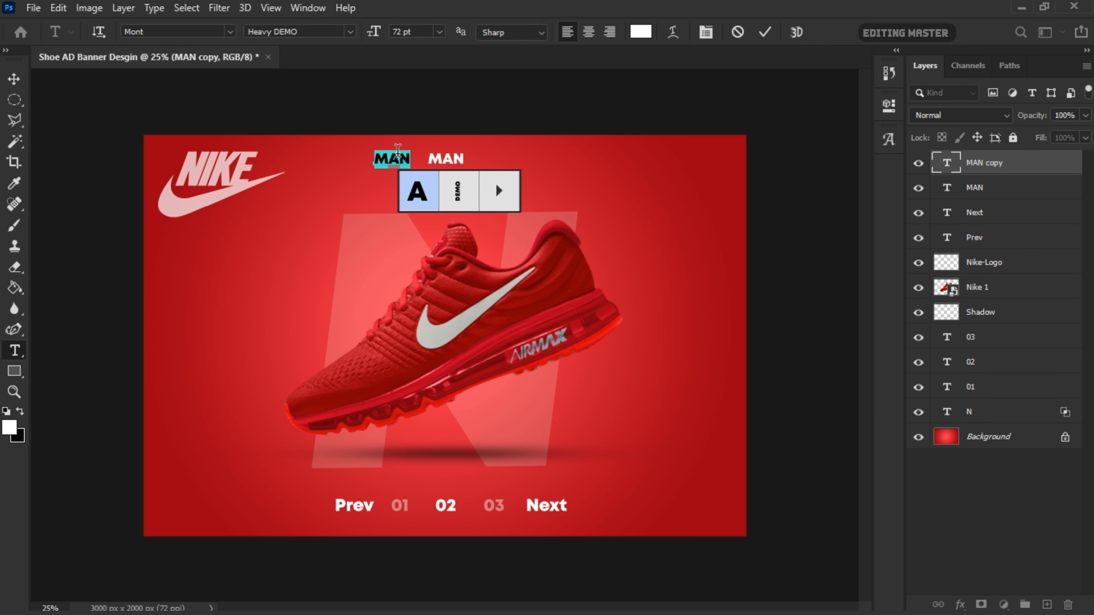
{"action": "type", "text": "WO"}
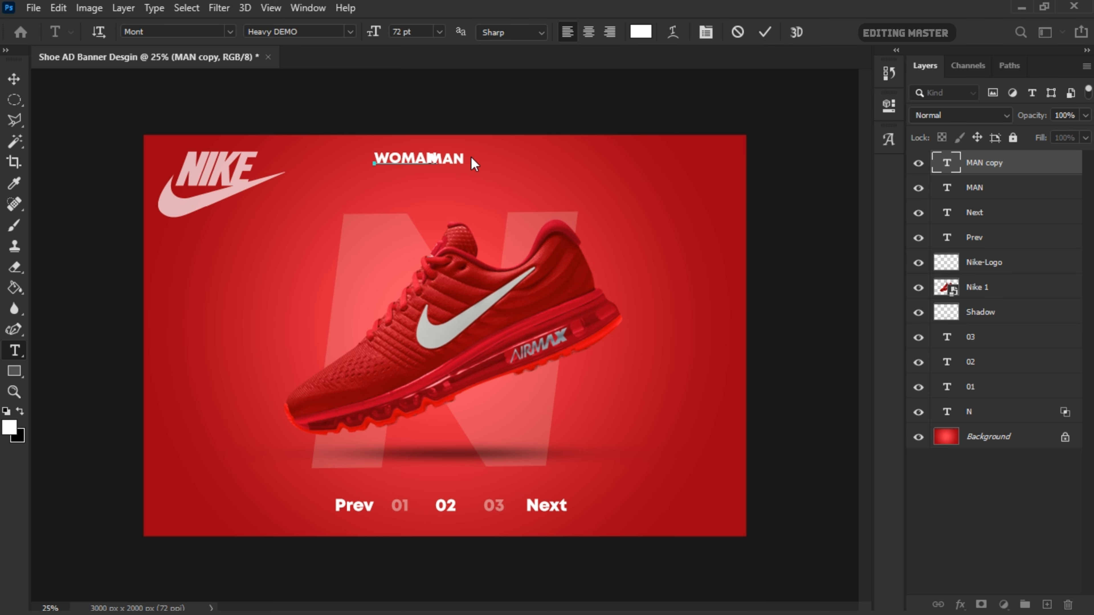
{"action": "left_click", "coordinate": [764, 33]}
{"action": "key", "text": "v"}
{"action": "left_click_drag", "start_coordinate": [446, 186], "coordinate": [418, 186]}
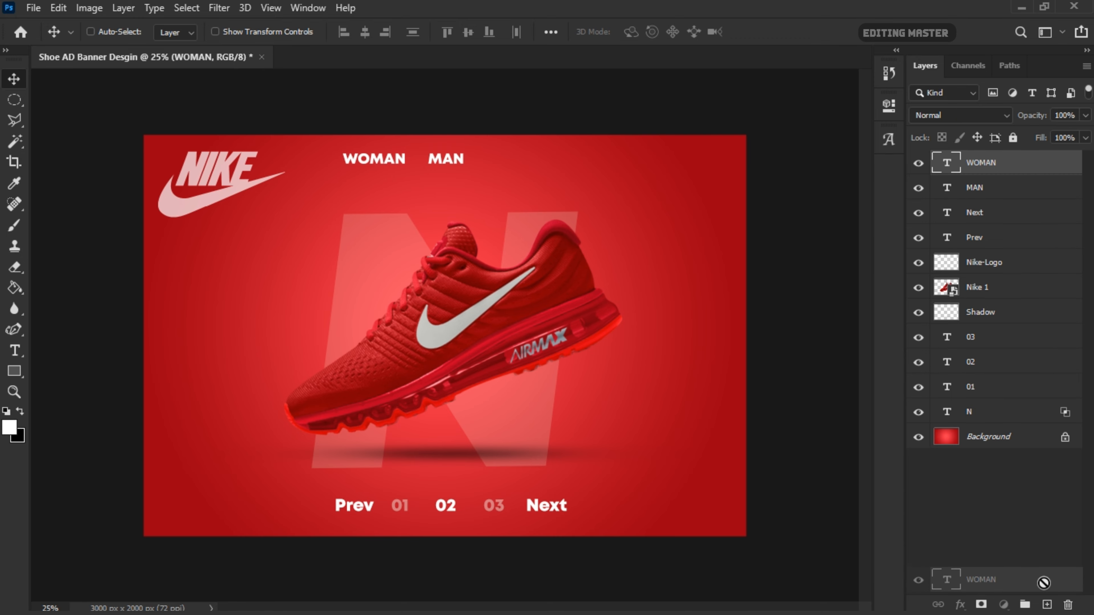
- Duplicate the WOMAN text, change the copy to KIDS and place it to the right of MAN
{"action": "left_click_drag", "start_coordinate": [1051, 164], "coordinate": [1047, 604]}
{"action": "left_click_drag", "start_coordinate": [524, 183], "coordinate": [685, 199]}
{"action": "double_click", "coordinate": [543, 159]}
{"action": "type", "text": "KIDS"}
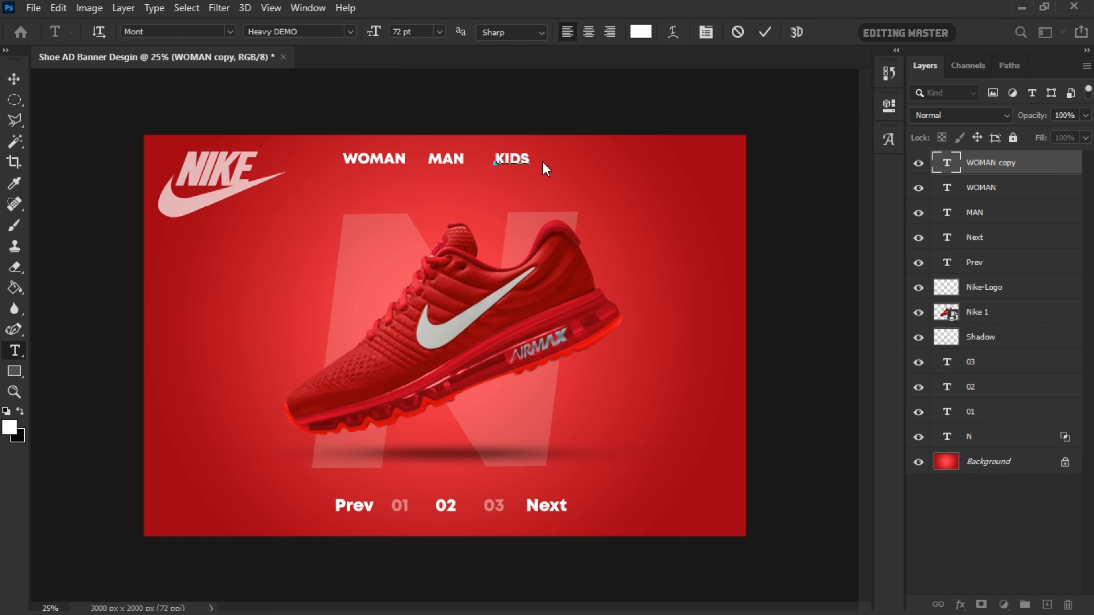
{"action": "left_click", "coordinate": [13, 79]}
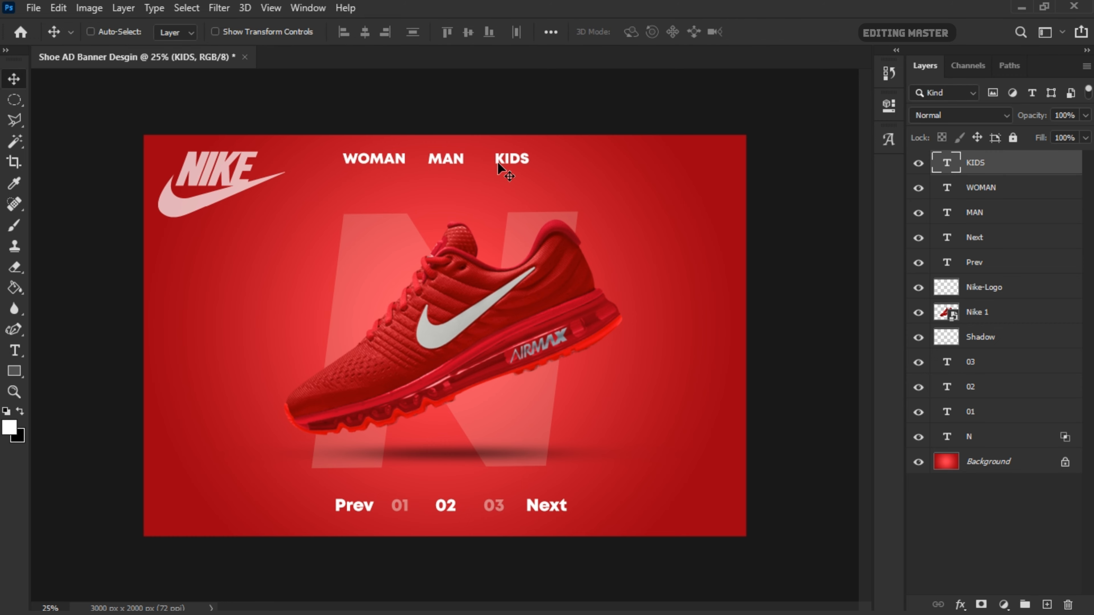
{"action": "left_click_drag", "start_coordinate": [499, 166], "coordinate": [498, 166]}
- Add the text COLLETION and place it to the right of KIDS in the heading row
{"action": "key", "text": "t"}
{"action": "left_click", "coordinate": [197, 334]}
{"action": "type", "text": "COLLE"}
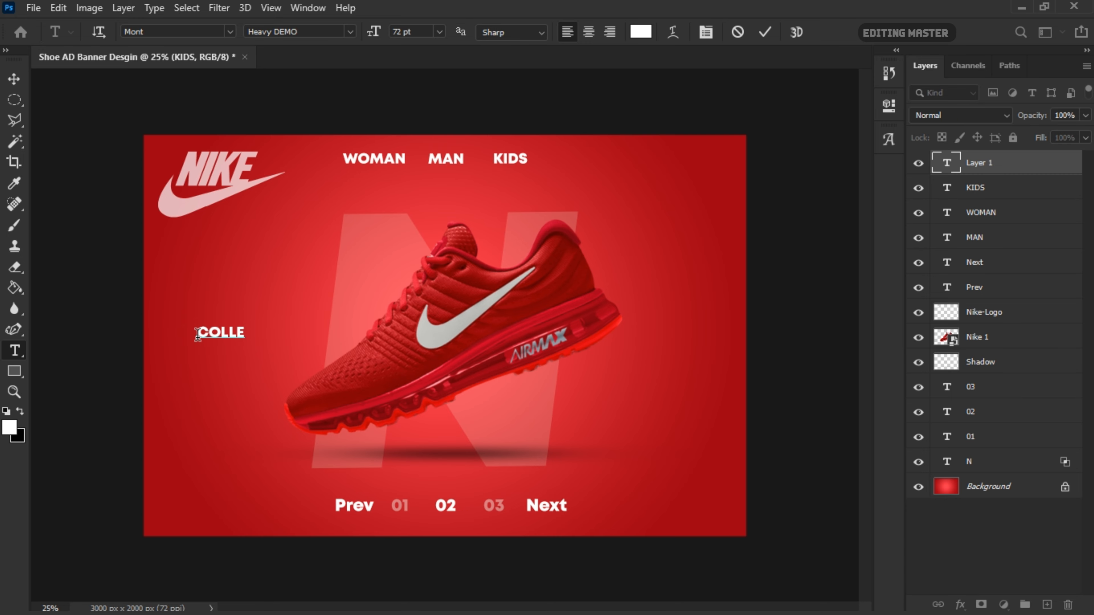
{"action": "left_click", "coordinate": [14, 79]}
{"action": "left_click_drag", "start_coordinate": [262, 335], "coordinate": [623, 162]}
{"action": "left_click_drag", "start_coordinate": [619, 162], "coordinate": [614, 160]}
- Tighten the spacing of KIDS and COLLETION, and shift the whole row of four heading texts left
{"action": "left_click", "coordinate": [519, 161], "text": "ctrl"}
{"action": "left_click_drag", "start_coordinate": [558, 171], "coordinate": [551, 171]}
{"action": "left_click", "coordinate": [973, 171]}
{"action": "key", "text": "shift+Left"}
{"action": "key", "text": "shift+Left"}
{"action": "key", "text": "shift+Left"}
{"action": "left_click", "coordinate": [1005, 230], "text": "shift"}
{"action": "left_click_drag", "start_coordinate": [640, 160], "coordinate": [610, 161]}
- Draw a circle about 84 px in diameter near the canvas's left edge, above the COLLETION layer
{"action": "left_click", "coordinate": [1032, 171]}
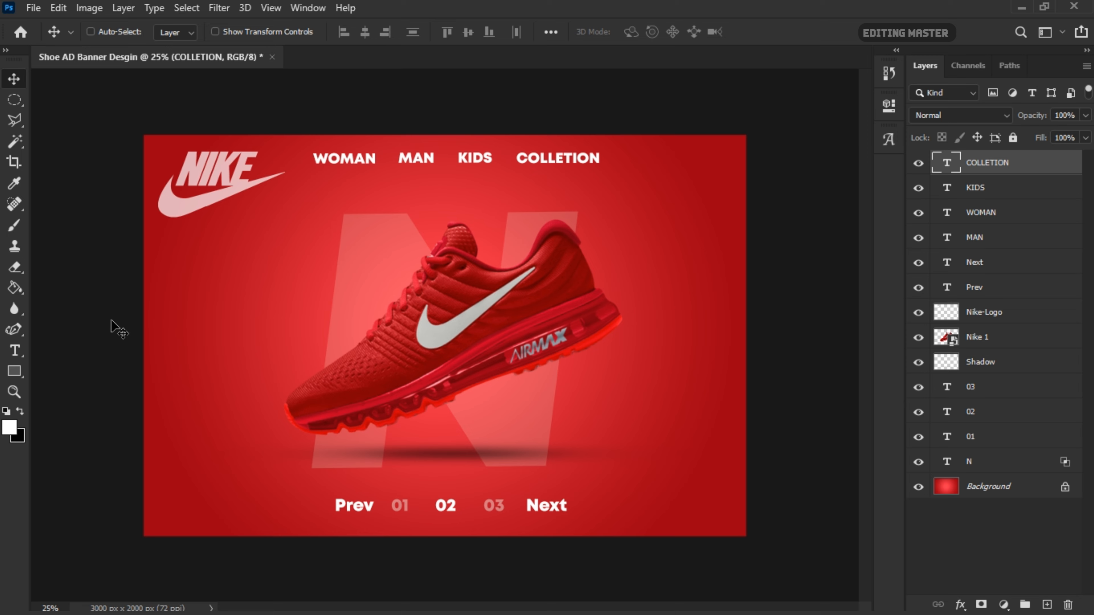
{"action": "left_click", "coordinate": [19, 371]}
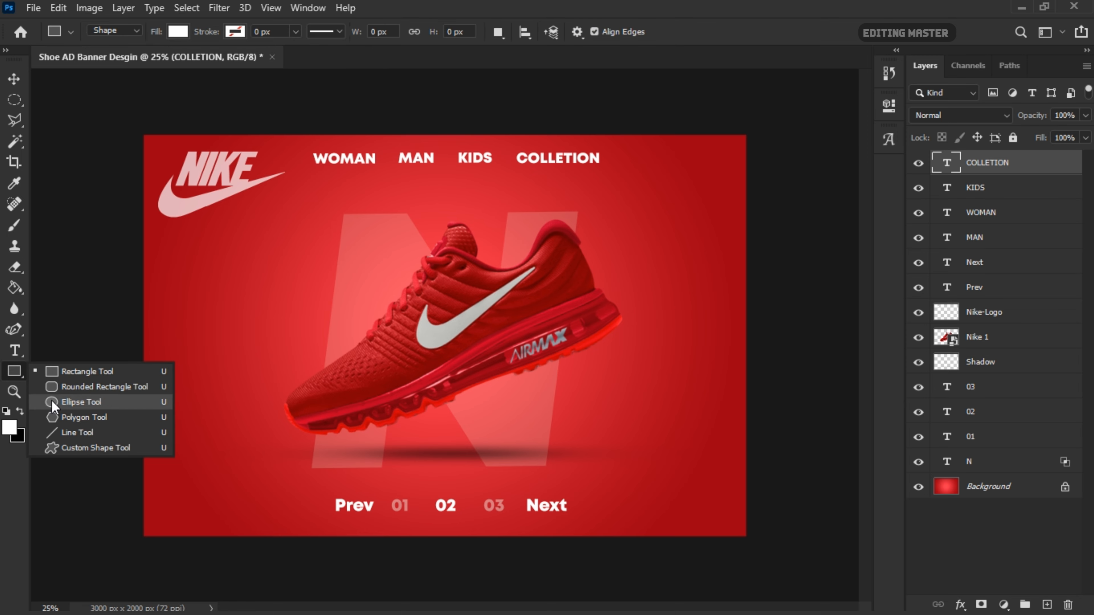
{"action": "key", "text": "shift+u"}
{"action": "left_click", "coordinate": [182, 290]}
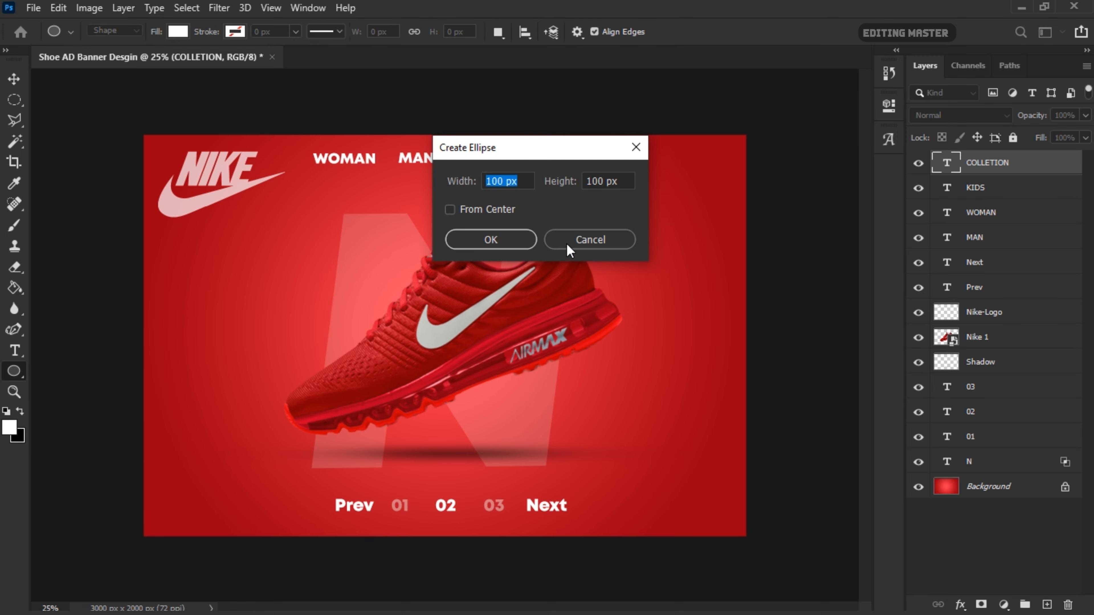
{"action": "left_click", "coordinate": [567, 244]}
{"action": "left_click_drag", "start_coordinate": [169, 306], "coordinate": [186, 322]}
- Set the circle's fill to a dark red sampled from the background beside it
{"action": "left_click", "coordinate": [706, 229]}
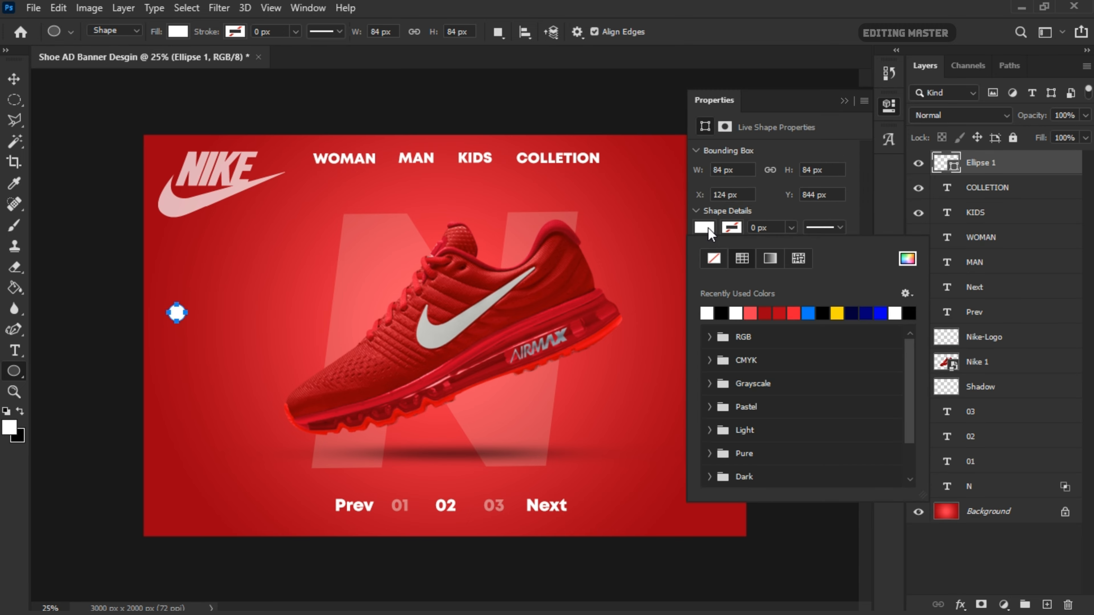
{"action": "left_click", "coordinate": [907, 259]}
{"action": "left_click", "coordinate": [174, 300]}
{"action": "key", "text": "Return"}
- Give the circle a white outline of about 8.92 px and move it slightly higher
{"action": "left_click", "coordinate": [791, 227]}
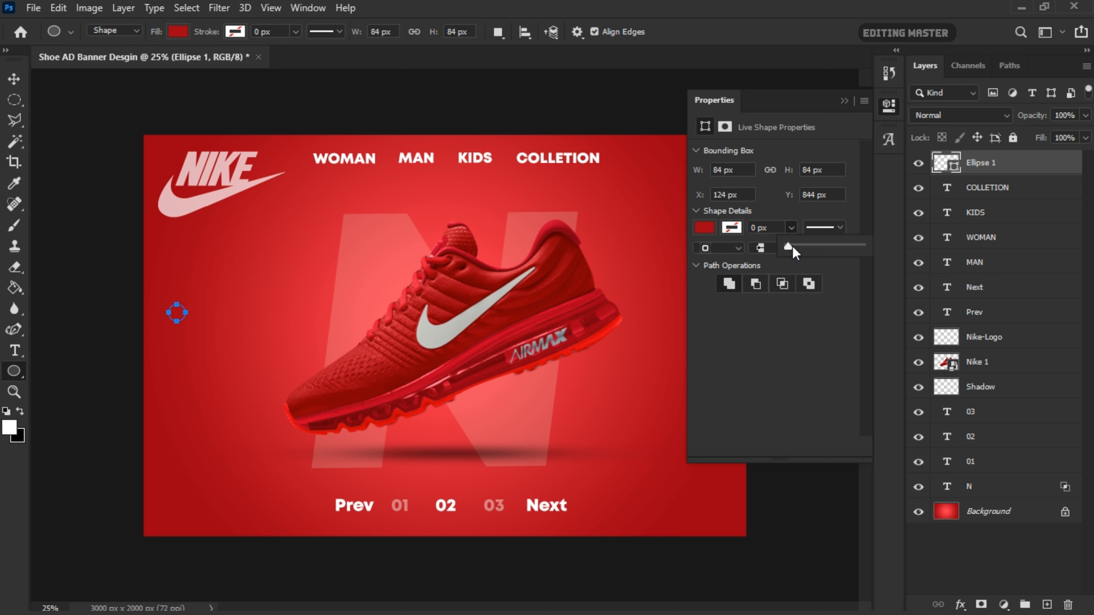
{"action": "left_click_drag", "start_coordinate": [793, 246], "coordinate": [803, 244]}
{"action": "key", "text": "v"}
{"action": "left_click_drag", "start_coordinate": [178, 311], "coordinate": [172, 287]}
- Duplicate the outlined circle twice and stack the copies below it in an evenly spaced column
{"action": "left_click", "coordinate": [844, 100]}
{"action": "left_click_drag", "start_coordinate": [1030, 172], "coordinate": [1036, 572]}
{"action": "left_click_drag", "start_coordinate": [187, 292], "coordinate": [188, 371]}
- Draw a white circle about 52 px in diameter without an outline and centre it inside the middle ring
{"action": "mouse_move", "coordinate": [249, 318]}
{"action": "left_mouse_down"}
{"action": "mouse_move", "coordinate": [259, 329]}
{"action": "mouse_move", "coordinate": [178, 332]}
{"action": "left_mouse_up"}
{"action": "left_click", "coordinate": [731, 227]}
{"action": "left_click", "coordinate": [713, 253]}
{"action": "left_click", "coordinate": [705, 232]}
{"action": "left_click", "coordinate": [714, 281]}
{"action": "left_click", "coordinate": [13, 79]}
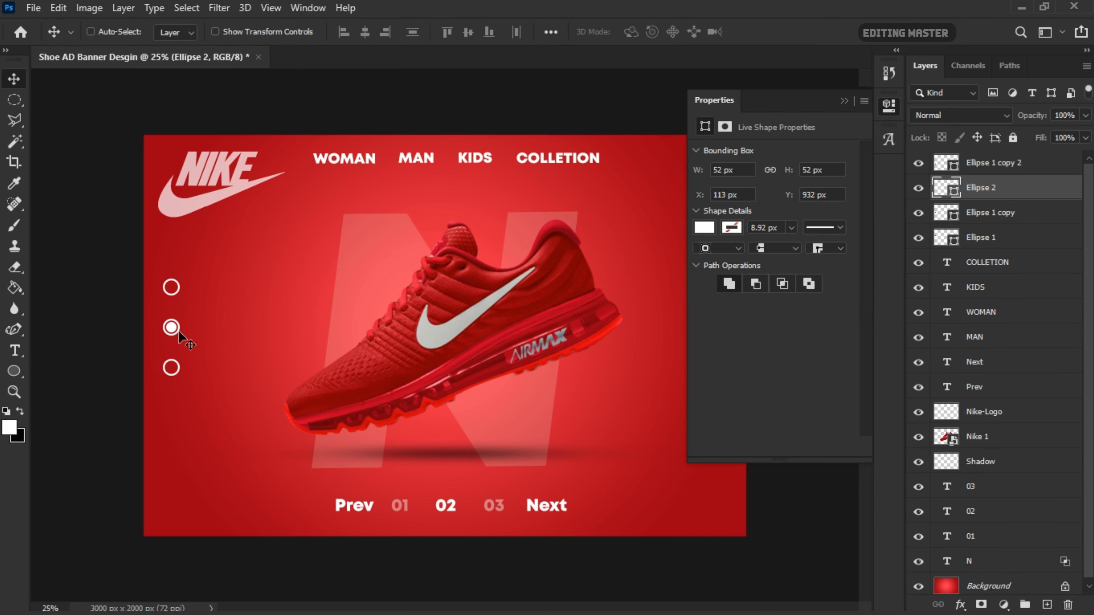
{"action": "left_click", "coordinate": [844, 102]}
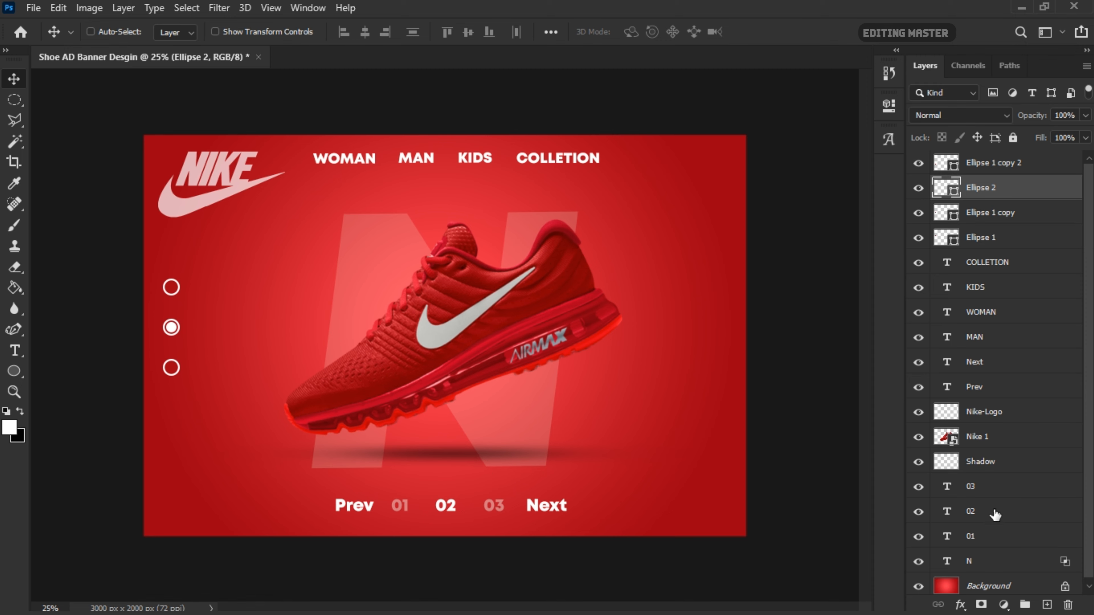
- Slightly enlarge the font size of the page number 02
{"action": "left_click", "coordinate": [994, 514]}
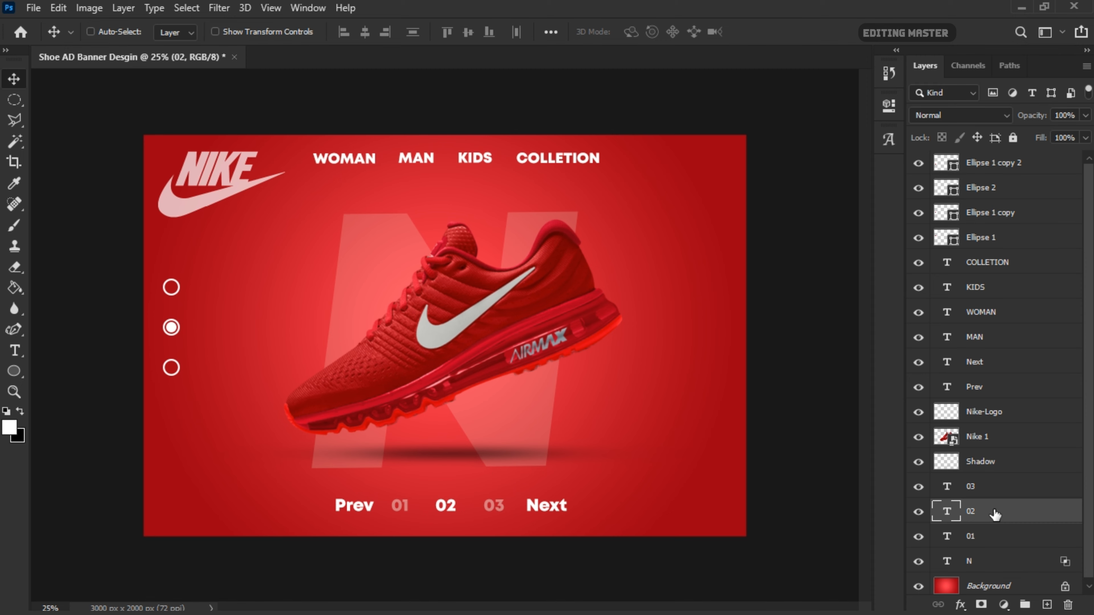
{"action": "double_click", "coordinate": [446, 504]}
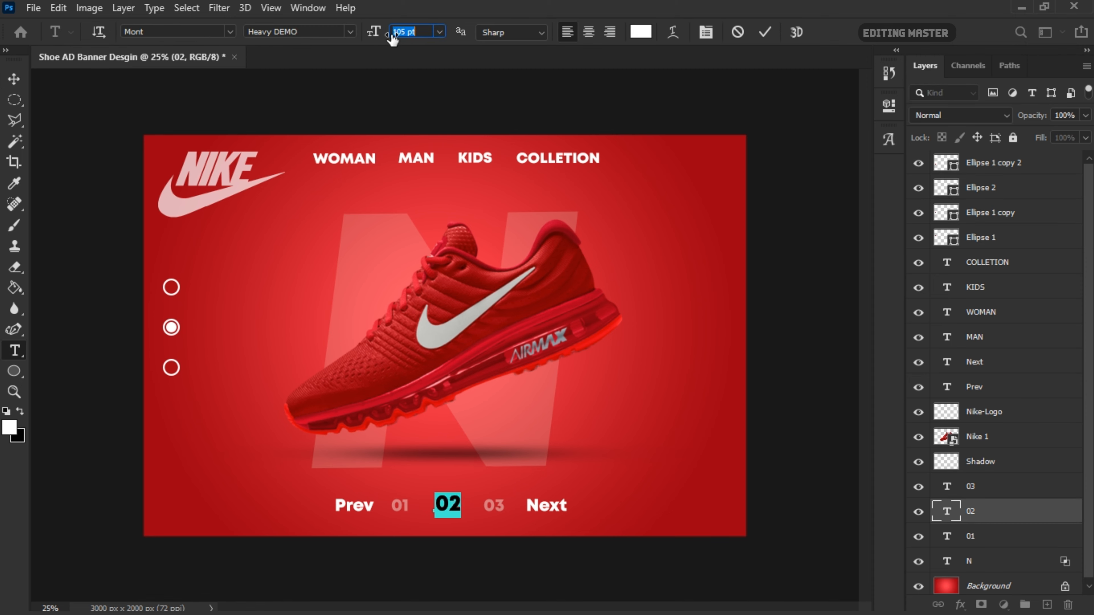
{"action": "left_click", "coordinate": [20, 82]}
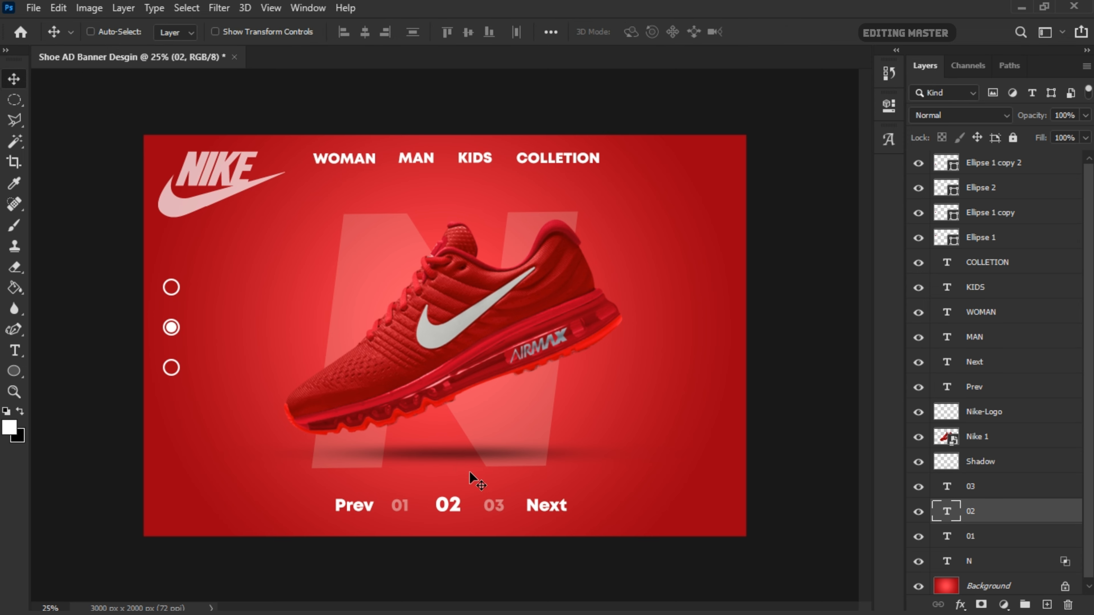
- Change the heading text COLLETION to COLLETIONS
{"action": "double_click", "coordinate": [574, 160]}
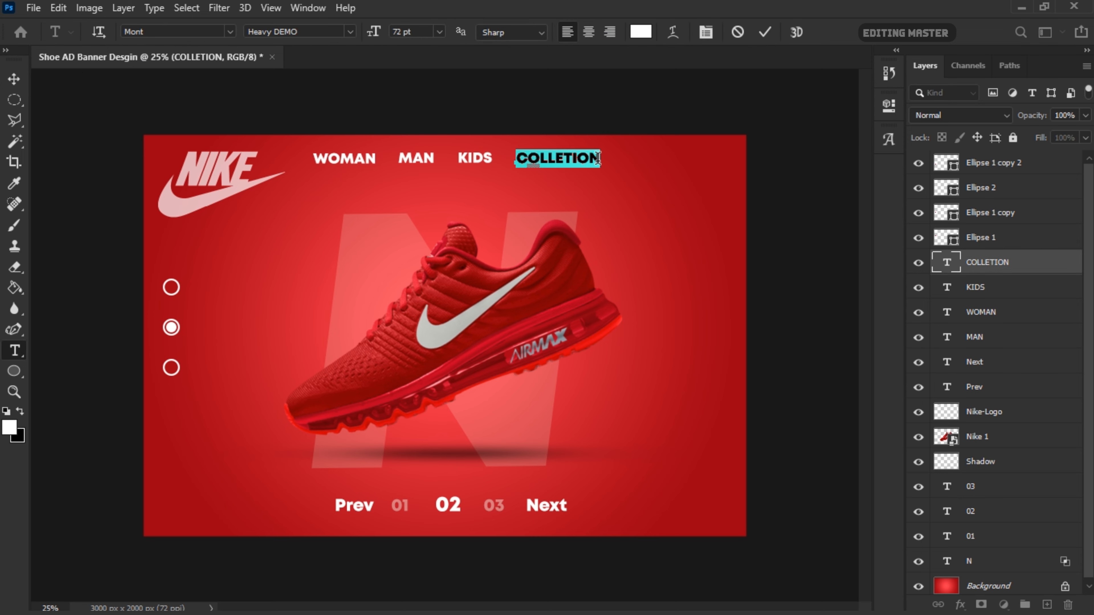
{"action": "left_click", "coordinate": [598, 158]}
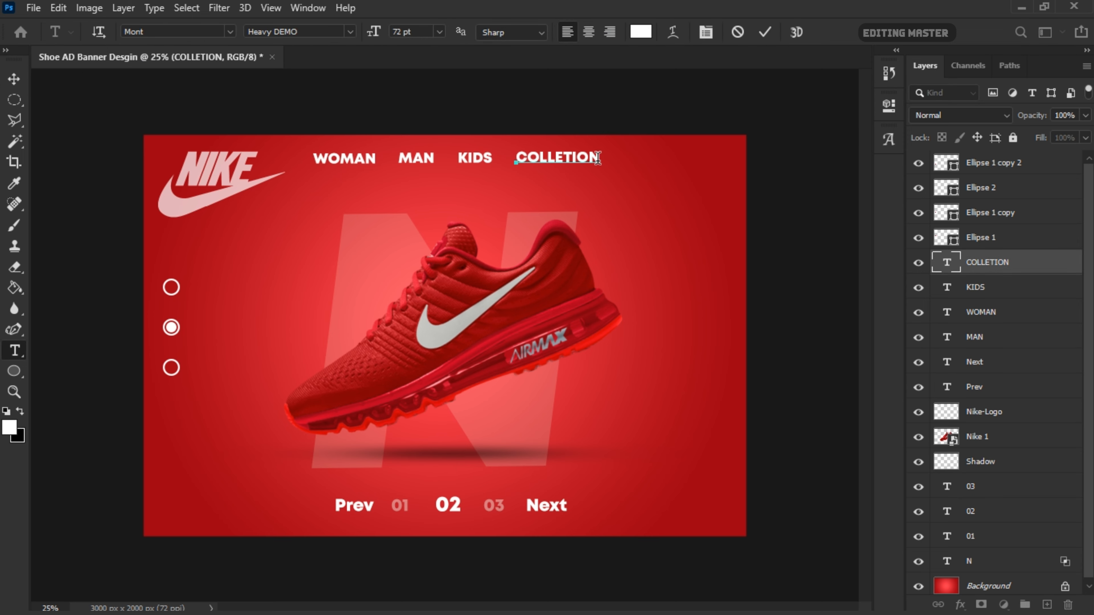
{"action": "left_click", "coordinate": [765, 34]}
{"action": "key", "text": "v"}
- Add a white text reading FAST RUN near the toe of the shoe
{"action": "key", "text": "ctrl+plus"}
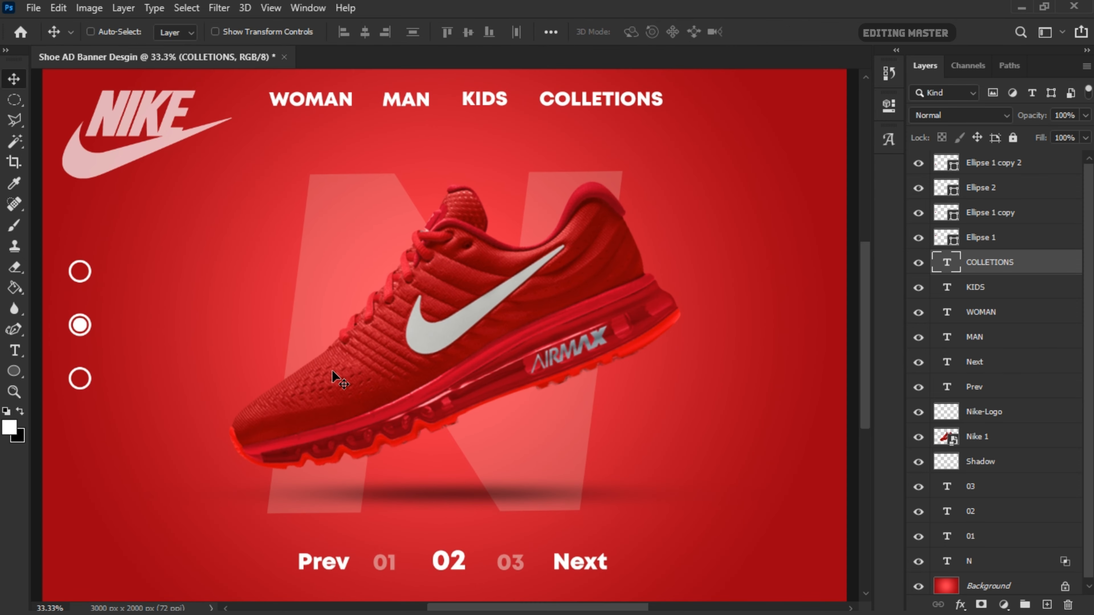
{"action": "left_click_drag", "start_coordinate": [132, 470], "coordinate": [312, 470]}
{"action": "key", "text": "ctrl+plus"}
{"action": "scroll", "coordinate": [293, 579], "scroll_direction": "down", "scroll_amount": 3}
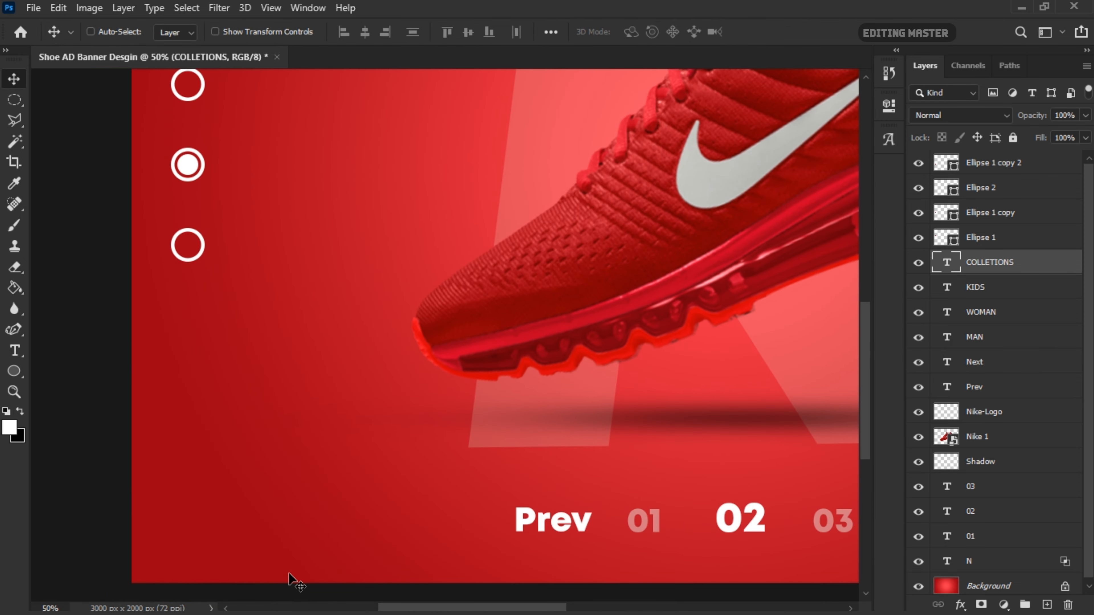
{"action": "left_click", "coordinate": [19, 353]}
{"action": "left_click", "coordinate": [216, 374]}
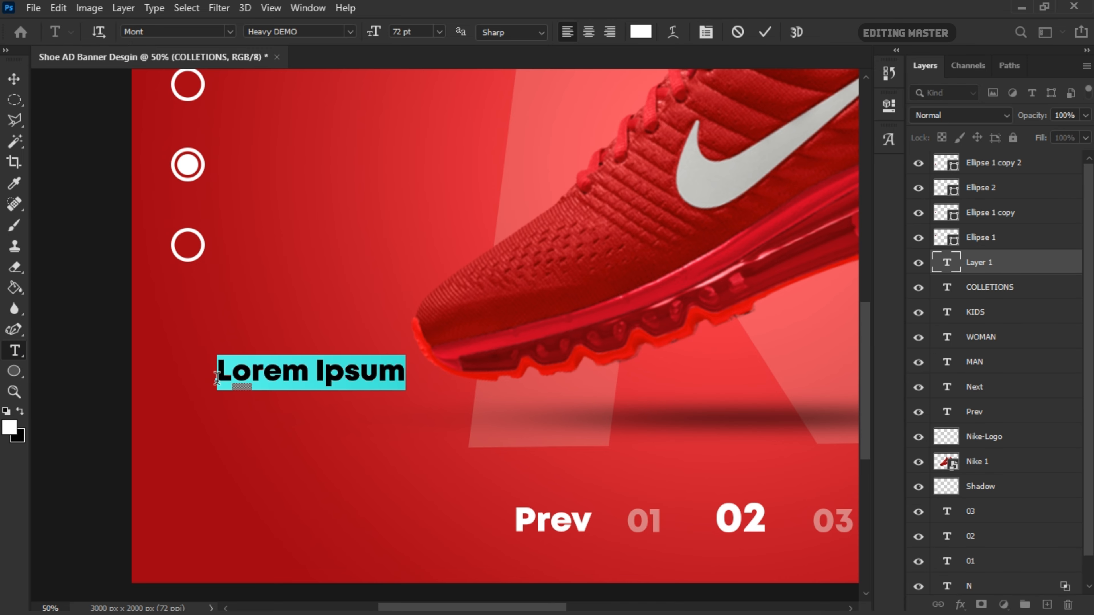
{"action": "type", "text": "FAST RUN"}
{"action": "left_click_drag", "start_coordinate": [357, 374], "coordinate": [378, 360]}
{"action": "key", "text": "ctrl+t"}
{"action": "key", "text": "ctrl+t"}
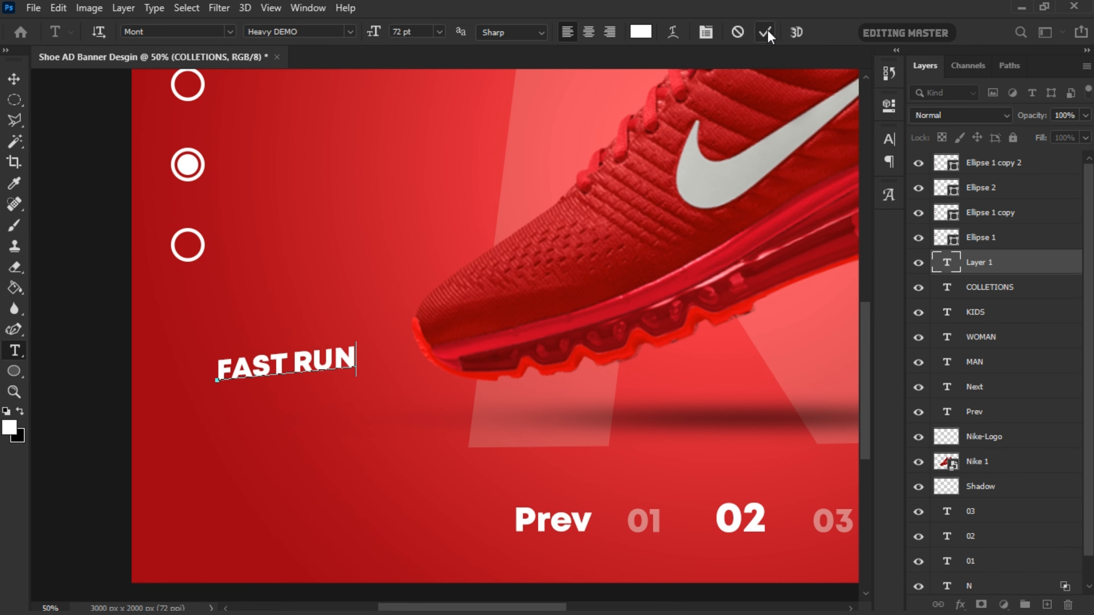
{"action": "left_click", "coordinate": [764, 32]}
- Slant the FAST RUN text, set its size to 58 pt and widen the gap between its two words
{"action": "key", "text": "ctrl+t"}
{"action": "left_click_drag", "start_coordinate": [350, 321], "coordinate": [361, 325]}
{"action": "key", "text": "Return"}
{"action": "key", "text": "ctrl+t"}
{"action": "key", "text": "Return"}
{"action": "left_click_drag", "start_coordinate": [348, 365], "coordinate": [332, 365]}
{"action": "double_click", "coordinate": [332, 366]}
{"action": "left_click_drag", "start_coordinate": [373, 33], "coordinate": [369, 33]}
{"action": "key", "text": "ctrl+Return"}
{"action": "double_click", "coordinate": [264, 366]}
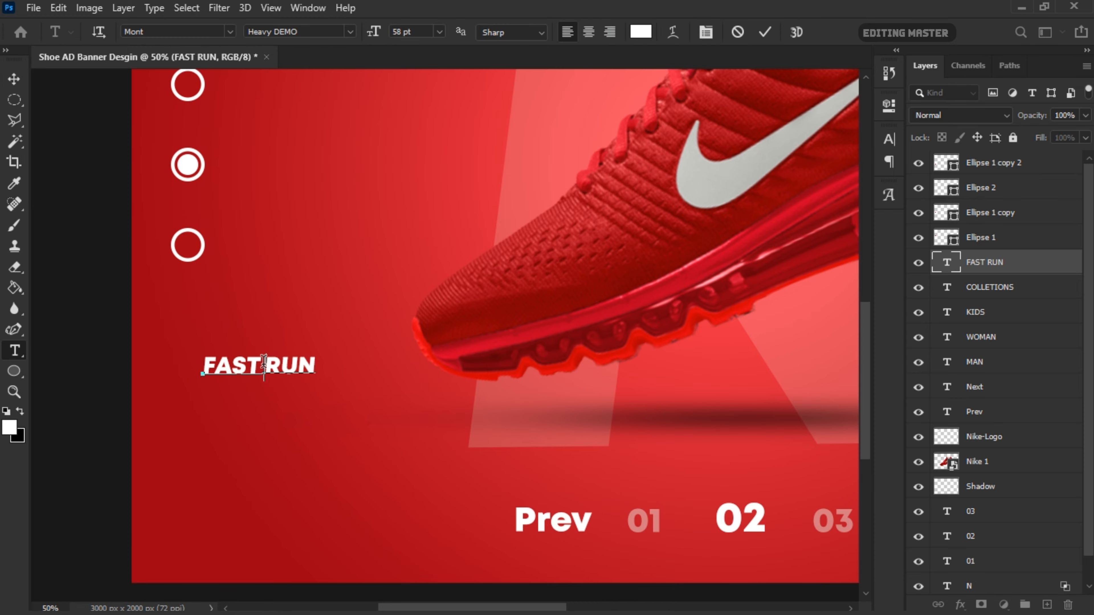
{"action": "key", "text": "ctrl+Return"}
- Try merging the Ellipse 2 and Ellipse 1 copy layers with Merge Shapes and Merge Visible, undoing both
{"action": "left_click", "coordinate": [993, 195]}
{"action": "left_click", "coordinate": [992, 210], "text": "ctrl"}
{"action": "right_click", "coordinate": [991, 211]}
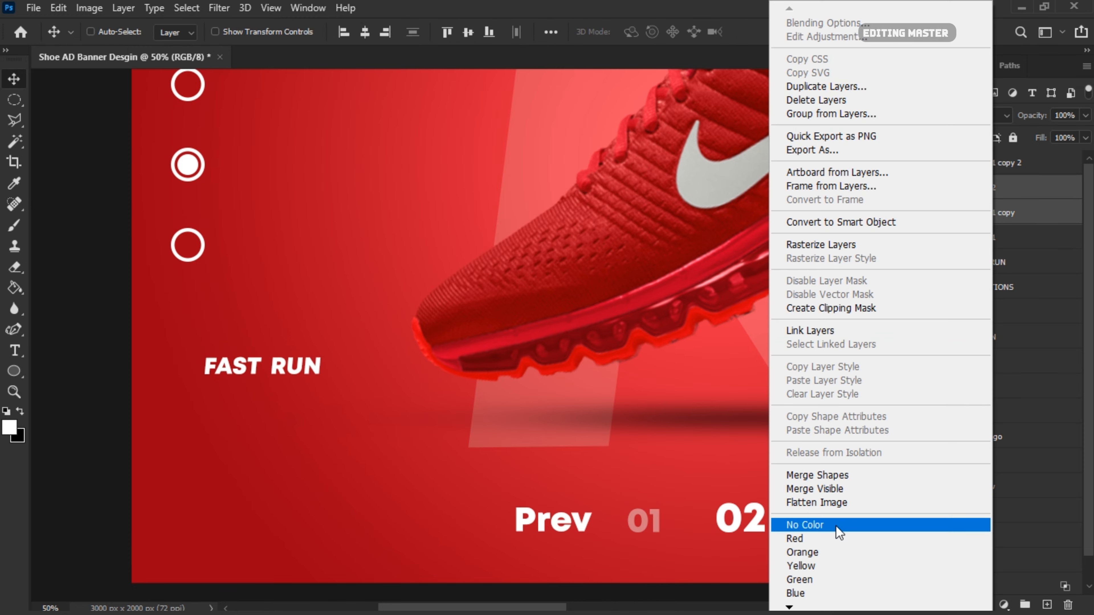
{"action": "left_click", "coordinate": [841, 476]}
{"action": "key", "text": "ctrl+z"}
{"action": "right_click", "coordinate": [994, 209]}
{"action": "left_click", "coordinate": [859, 495]}
{"action": "key", "text": "ctrl+z"}
- Duplicate the middle ring with its dot and place a smaller copy just right of FAST RUN
{"action": "left_click", "coordinate": [1013, 190]}
{"action": "left_click", "coordinate": [1028, 206]}
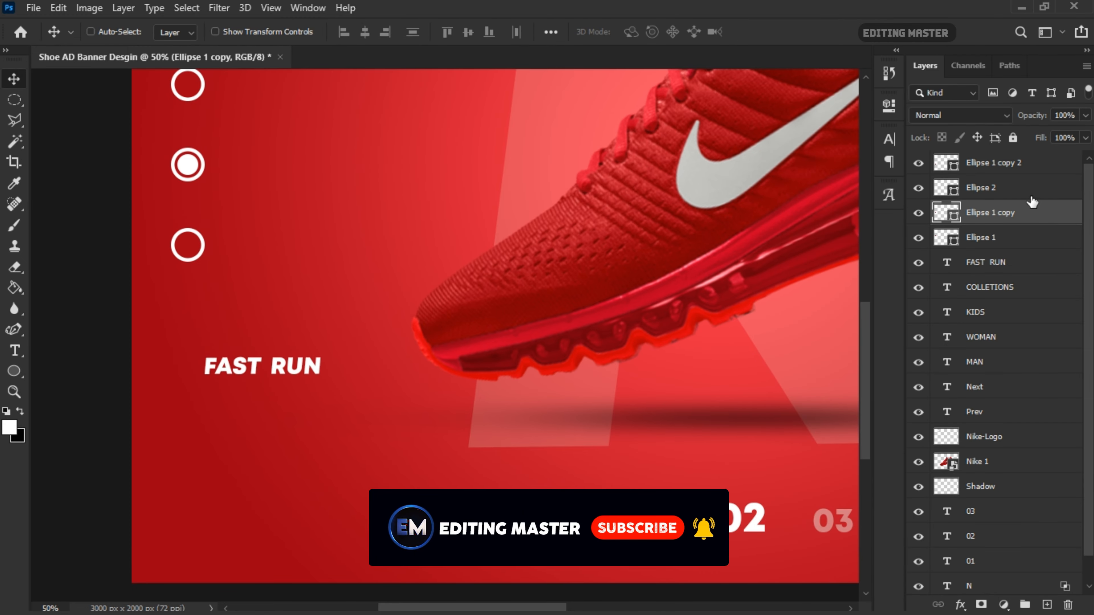
{"action": "left_click", "coordinate": [1030, 194], "text": "ctrl"}
{"action": "key", "text": "ctrl+j"}
{"action": "left_click_drag", "start_coordinate": [315, 282], "coordinate": [493, 465]}
{"action": "key", "text": "ctrl+t"}
{"action": "left_click_drag", "start_coordinate": [382, 332], "coordinate": [351, 360]}
{"action": "key", "text": "Return"}
- Shrink the dot in the ring beside FAST RUN and centre it within the ring
{"action": "left_click", "coordinate": [347, 365], "text": "ctrl"}
{"action": "key", "text": "ctrl+t"}
{"action": "key", "text": "Return"}
{"action": "key", "text": "ctrl+plus"}
{"action": "key", "text": "ctrl+plus"}
{"action": "key", "text": "ctrl+plus"}
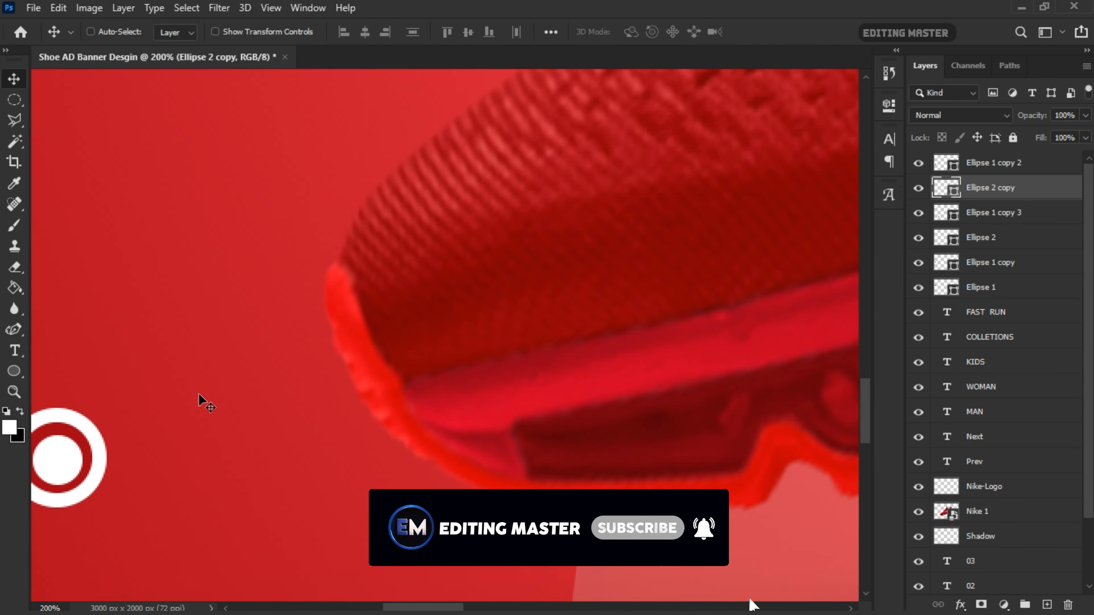
{"action": "scroll", "coordinate": [200, 400], "scroll_direction": "left", "scroll_amount": 3}
{"action": "key", "text": "Left"}
{"action": "key", "text": "Right"}
{"action": "key", "text": "ctrl+minus"}
{"action": "key", "text": "ctrl+minus"}
- On a new layer, paint a straight white horizontal line with a 7 px brush from the ring onto the shoe's toe
{"action": "key", "text": "b"}
{"action": "key", "text": "ctrl+shift+alt+n"}
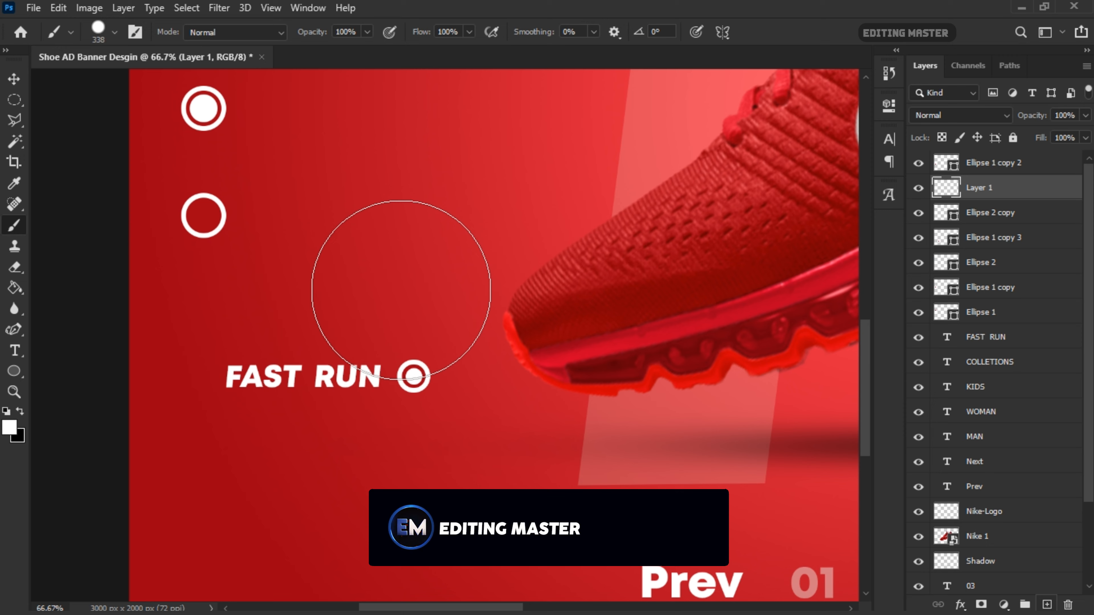
{"action": "right_click", "coordinate": [341, 318]}
{"action": "key", "text": "Return"}
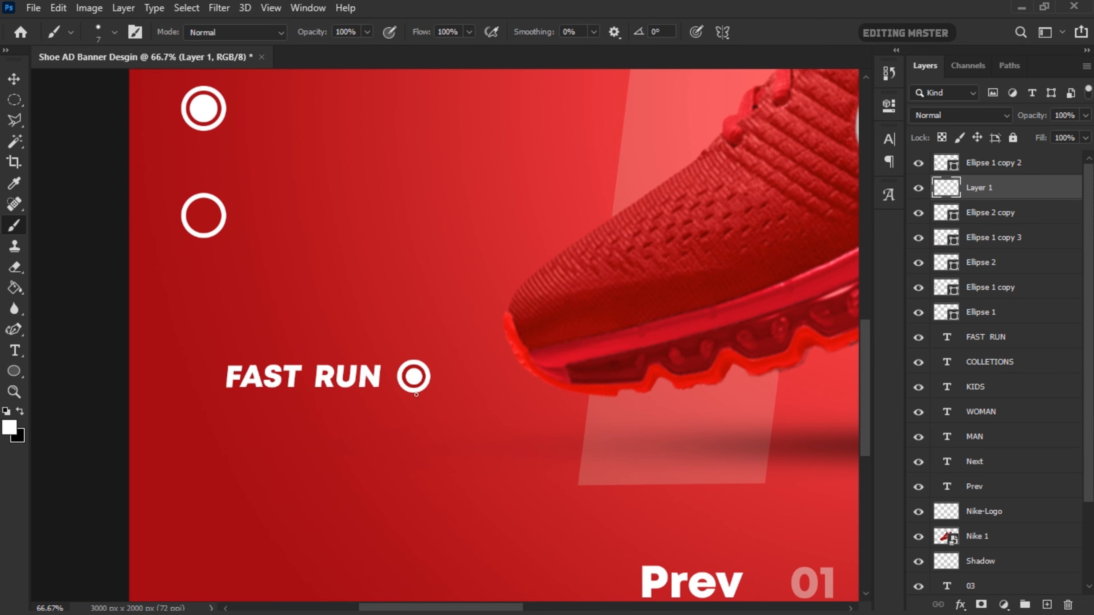
{"action": "left_click", "coordinate": [17, 81]}
- Merge the ring and dot beside FAST RUN with the white line into one layer
{"action": "left_click", "coordinate": [995, 216]}
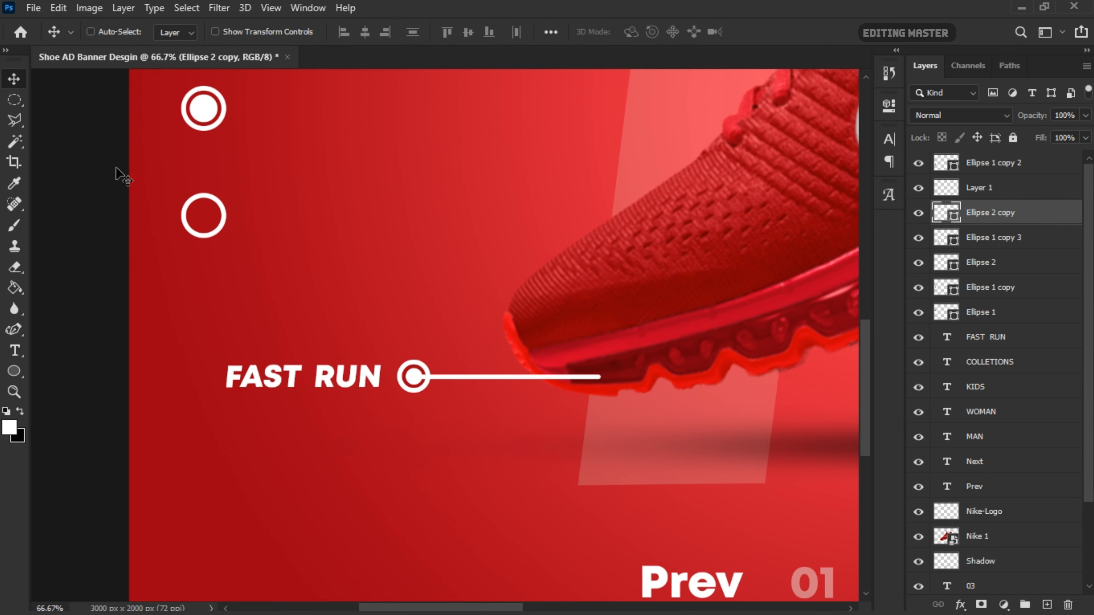
{"action": "key", "text": "b"}
{"action": "left_click", "coordinate": [115, 173]}
{"action": "key", "text": "Return"}
{"action": "left_click", "coordinate": [16, 80]}
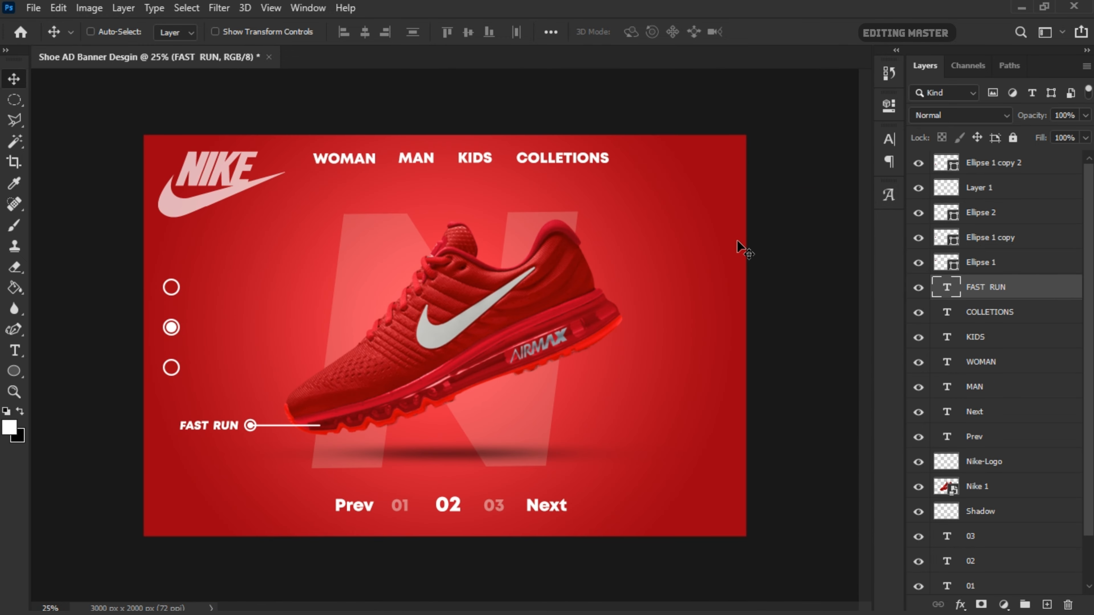
- Duplicate the ring-and-line pointer, move the copy to the heel side of the shoe and flip it horizontally
{"action": "key", "text": "ctrl+plus"}
{"action": "left_click_drag", "start_coordinate": [992, 190], "coordinate": [1046, 604]}
{"action": "left_click_drag", "start_coordinate": [244, 451], "coordinate": [684, 347]}
{"action": "key", "text": "ctrl+t"}
{"action": "right_click", "coordinate": [688, 316]}
{"action": "left_click", "coordinate": [723, 588]}
{"action": "key", "text": "Return"}
{"action": "scroll", "coordinate": [684, 347], "scroll_direction": "right", "scroll_amount": 3}
- Position the flipped pointer on the upper heel and shorten its line
{"action": "left_click_drag", "start_coordinate": [464, 338], "coordinate": [432, 240]}
{"action": "key", "text": "m"}
{"action": "key", "text": "v"}
{"action": "key", "text": "ctrl+minus"}
- Duplicate the FAST RUN text, place it beside the heel pointer and change its wording to POWER SPEED
{"action": "left_click_drag", "start_coordinate": [985, 312], "coordinate": [1047, 604]}
{"action": "left_click_drag", "start_coordinate": [229, 426], "coordinate": [658, 274]}
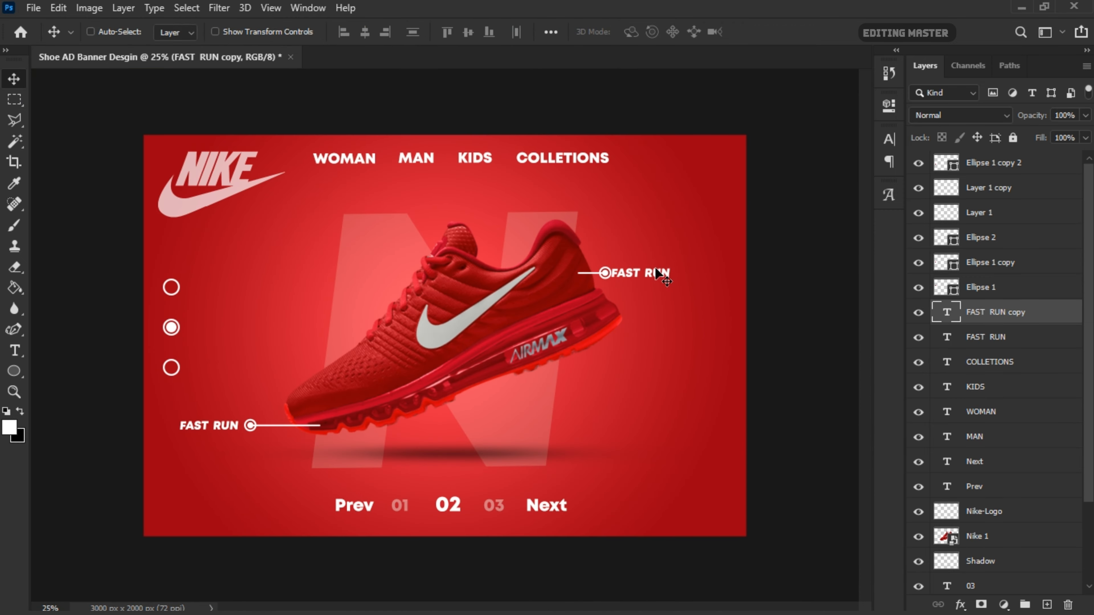
{"action": "scroll", "coordinate": [639, 275], "scroll_direction": "up", "scroll_amount": 3}
{"action": "key", "text": "t"}
{"action": "left_click_drag", "start_coordinate": [735, 261], "coordinate": [579, 263]}
{"action": "type", "text": "Power Speed"}
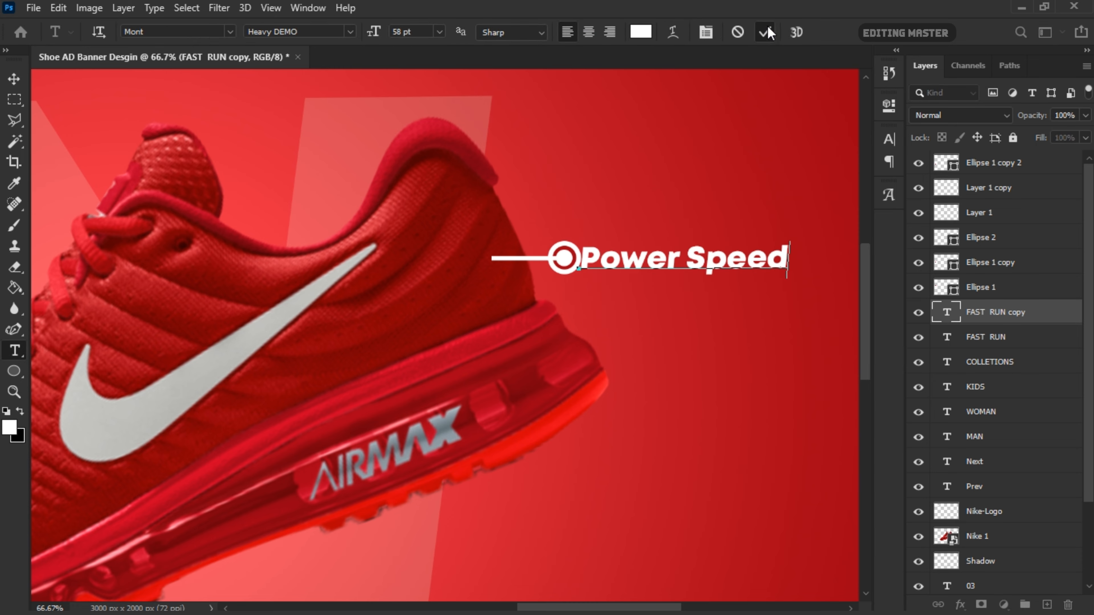
{"action": "key", "text": "ctrl+a"}
{"action": "type", "text": "POWER SPEED"}
{"action": "key", "text": "ctrl+Return"}
{"action": "key", "text": "v"}
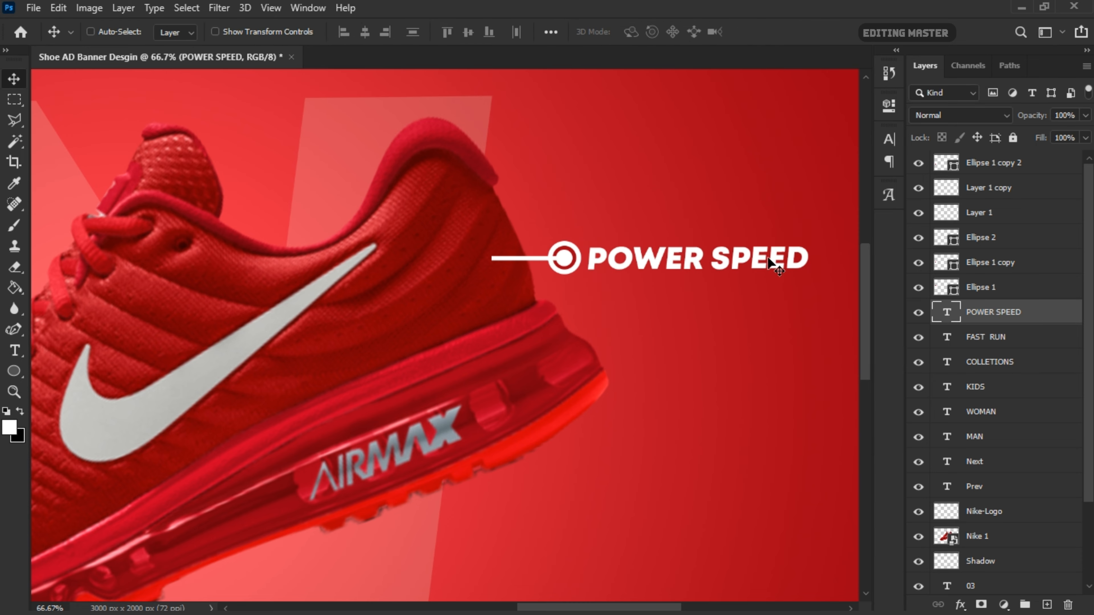
{"action": "left_click_drag", "start_coordinate": [767, 258], "coordinate": [762, 260]}
{"action": "key", "text": "ctrl+minus"}
{"action": "key", "text": "ctrl+minus"}
{"action": "left_click_drag", "start_coordinate": [629, 394], "coordinate": [582, 378]}
{"action": "key", "text": "ctrl+z"}
{"action": "key", "text": "ctrl+z"}
{"action": "key", "text": "ctrl+minus"}
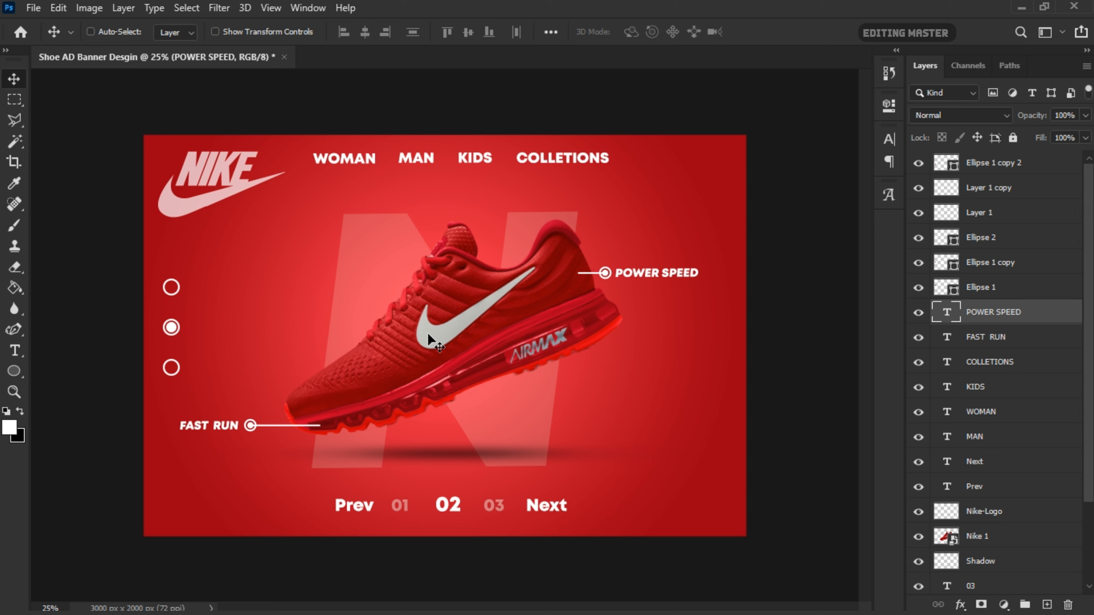
- Select the three rings and the dot in the column on the canvas and scale them down together
{"action": "left_click", "coordinate": [981, 288]}
{"action": "left_click", "coordinate": [1005, 237], "text": "shift"}
{"action": "left_click", "coordinate": [1013, 165], "text": "ctrl"}
{"action": "key", "text": "ctrl+t"}
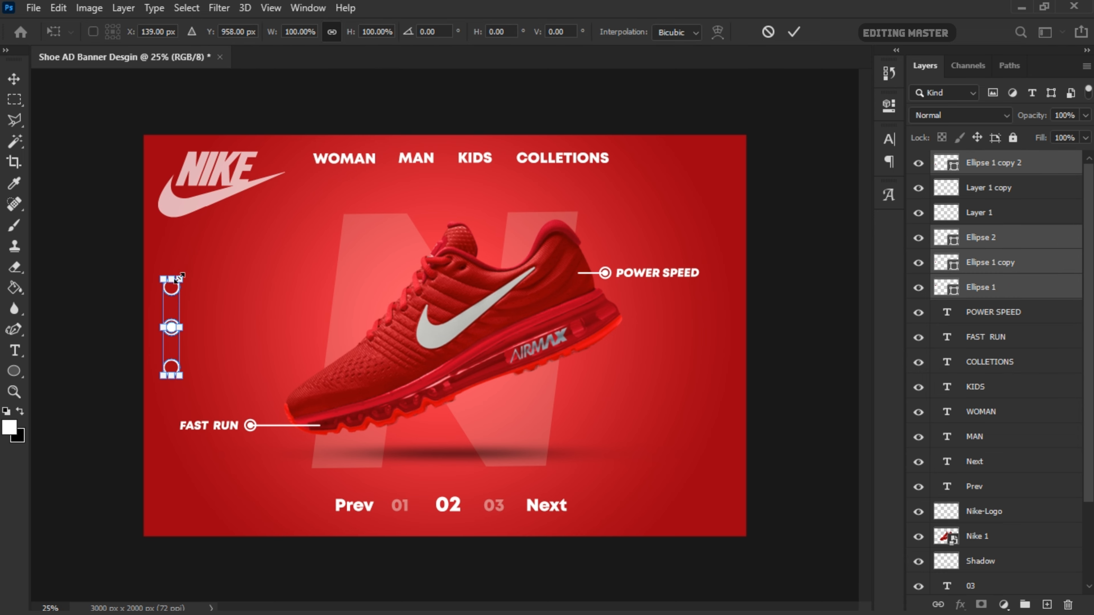
{"action": "left_click_drag", "start_coordinate": [179, 279], "coordinate": [177, 293]}
{"action": "key", "text": "Return"}
- Shrink the dot inside the column's middle ring to leave a clear gap around it
{"action": "left_click", "coordinate": [976, 244]}
{"action": "key", "text": "ctrl+t"}
{"action": "key", "text": "Return"}
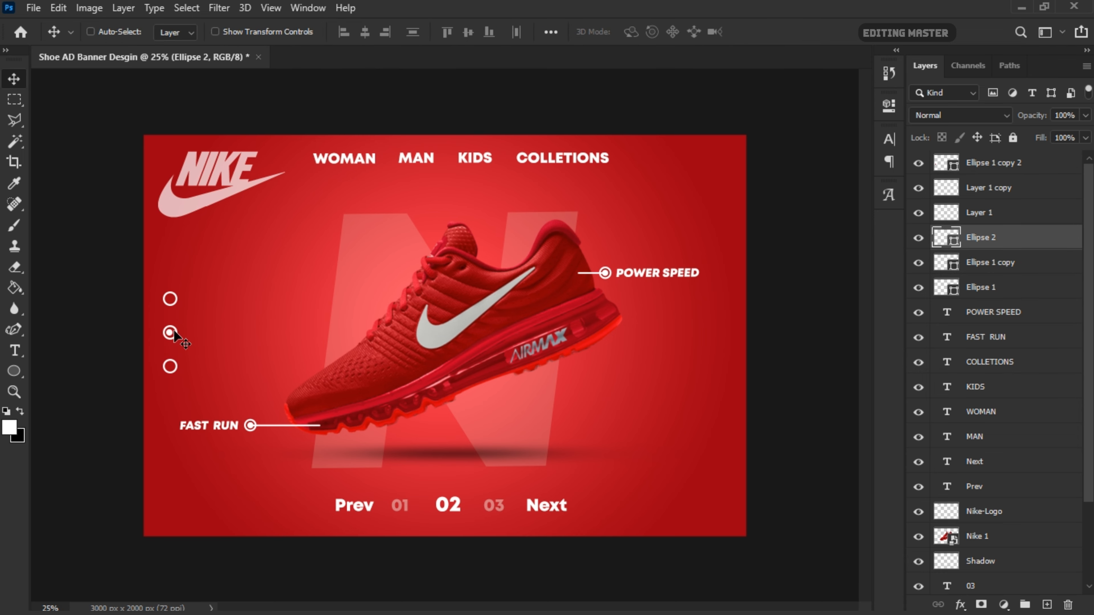
- Set the opacity of the WOMAN and COLLETIONS headings to 50%
{"action": "left_click", "coordinate": [986, 412]}
{"action": "left_click", "coordinate": [1029, 115]}
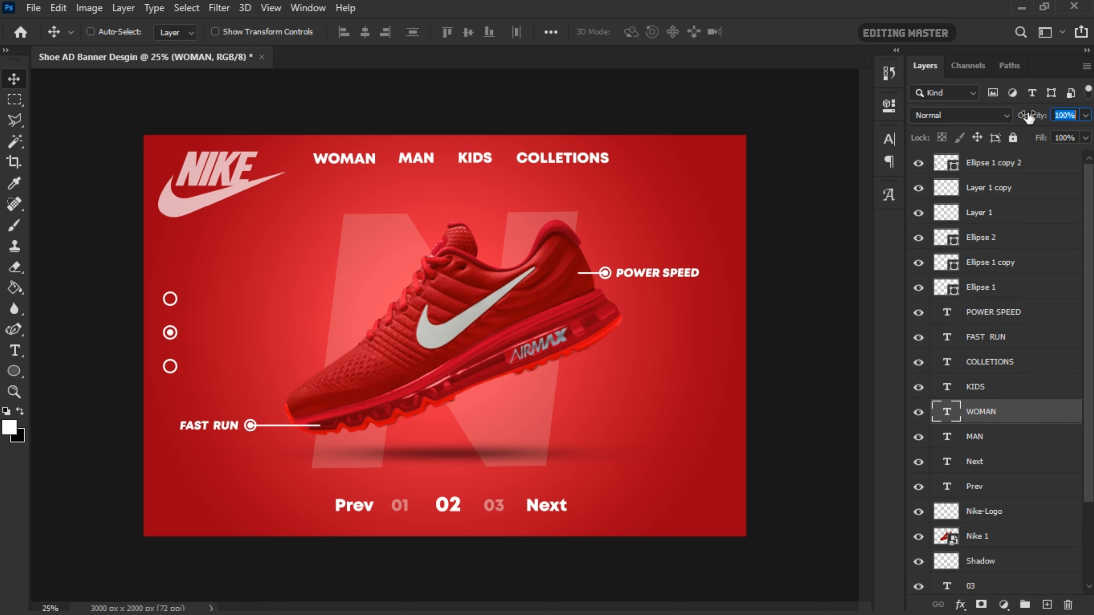
{"action": "left_click", "coordinate": [1024, 362]}
{"action": "left_click", "coordinate": [1032, 116]}
{"action": "type", "text": "50"}
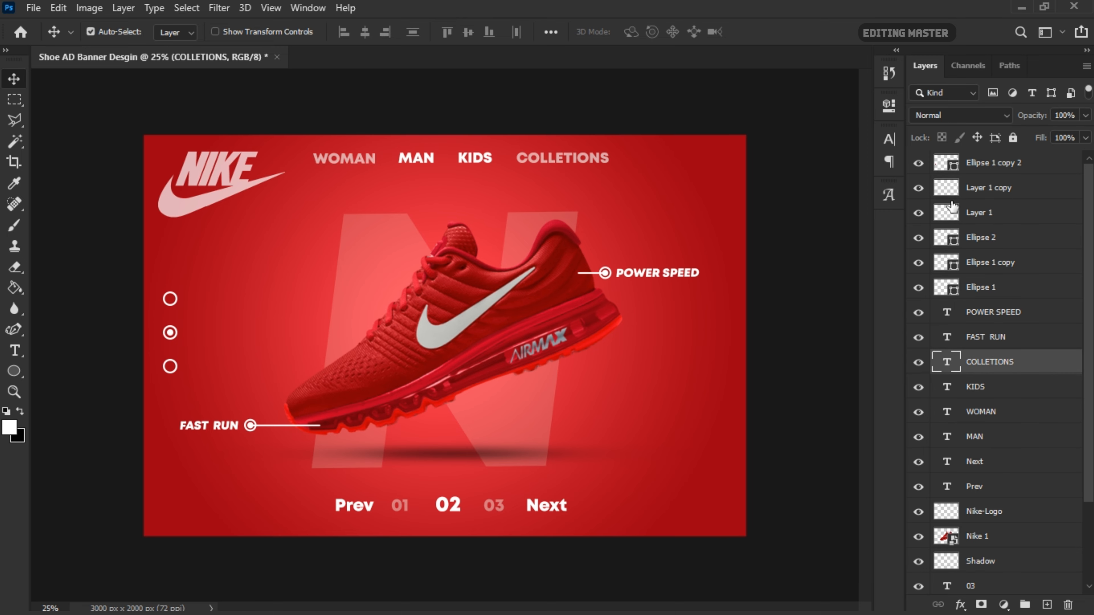
{"action": "type", "text": "50"}
- On a new top layer, outline a small right-pointing chevron beside Next with the Polygonal Lasso tool
{"action": "left_click", "coordinate": [1021, 163]}
{"action": "left_click", "coordinate": [1047, 605]}
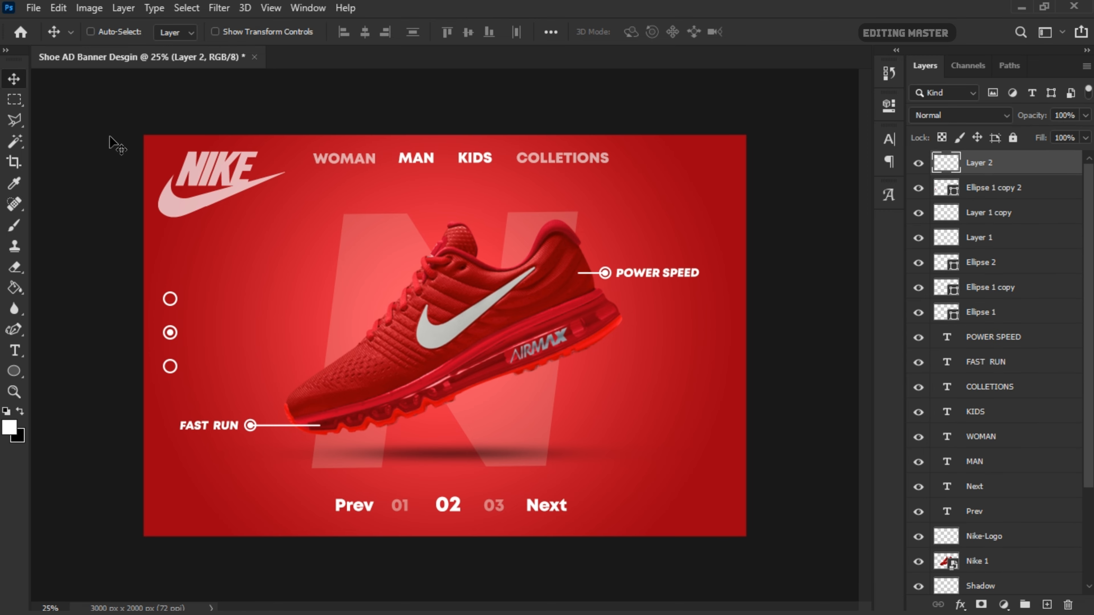
{"action": "scroll", "coordinate": [604, 523], "scroll_direction": "up", "scroll_amount": 3}
{"action": "left_click_drag", "start_coordinate": [670, 500], "coordinate": [569, 371]}
{"action": "key", "text": "l"}
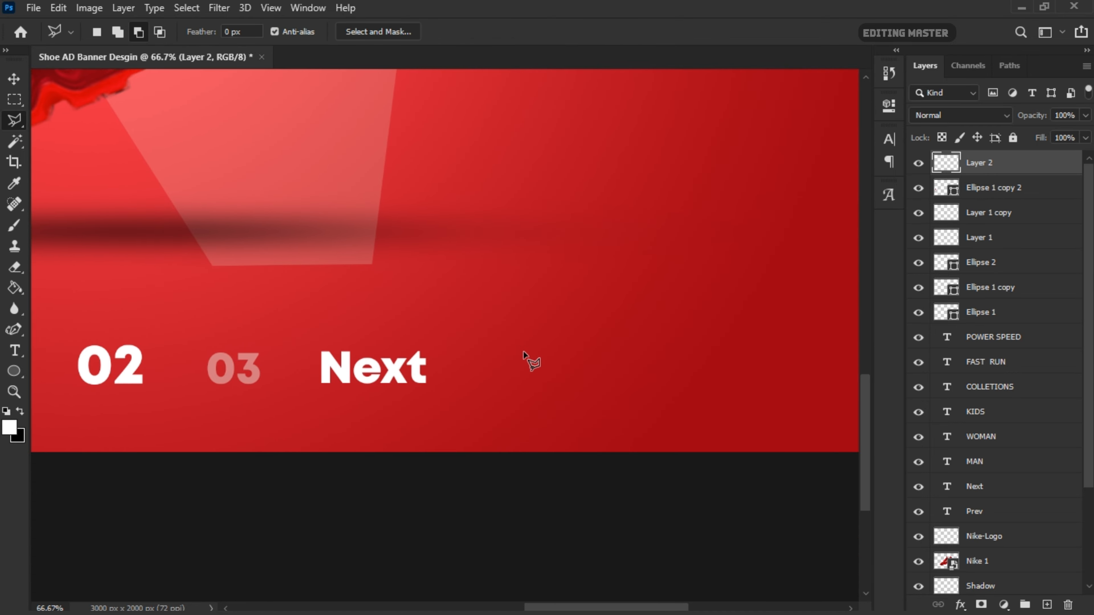
{"action": "left_click", "coordinate": [522, 380]}
{"action": "left_click", "coordinate": [525, 383]}
- Paint the chevron selection white with the brush and deselect it
{"action": "left_click", "coordinate": [14, 227]}
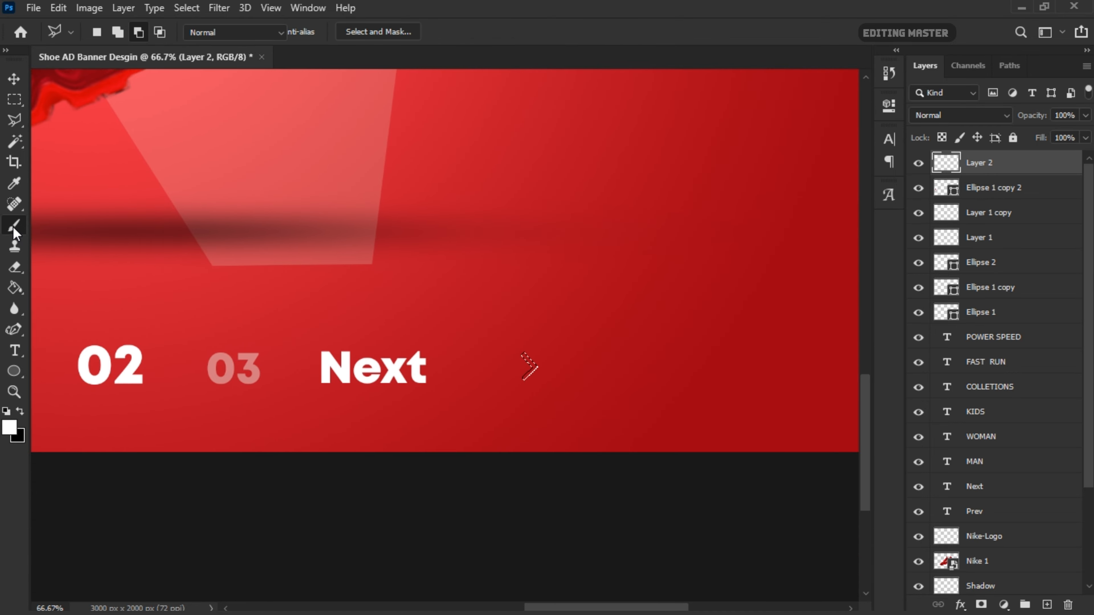
{"action": "right_click", "coordinate": [530, 371]}
{"action": "right_click", "coordinate": [519, 364]}
{"action": "left_click_drag", "start_coordinate": [616, 391], "coordinate": [659, 390]}
{"action": "left_click", "coordinate": [525, 366]}
{"action": "left_click", "coordinate": [14, 99]}
{"action": "right_click", "coordinate": [205, 198]}
{"action": "left_click", "coordinate": [229, 207]}
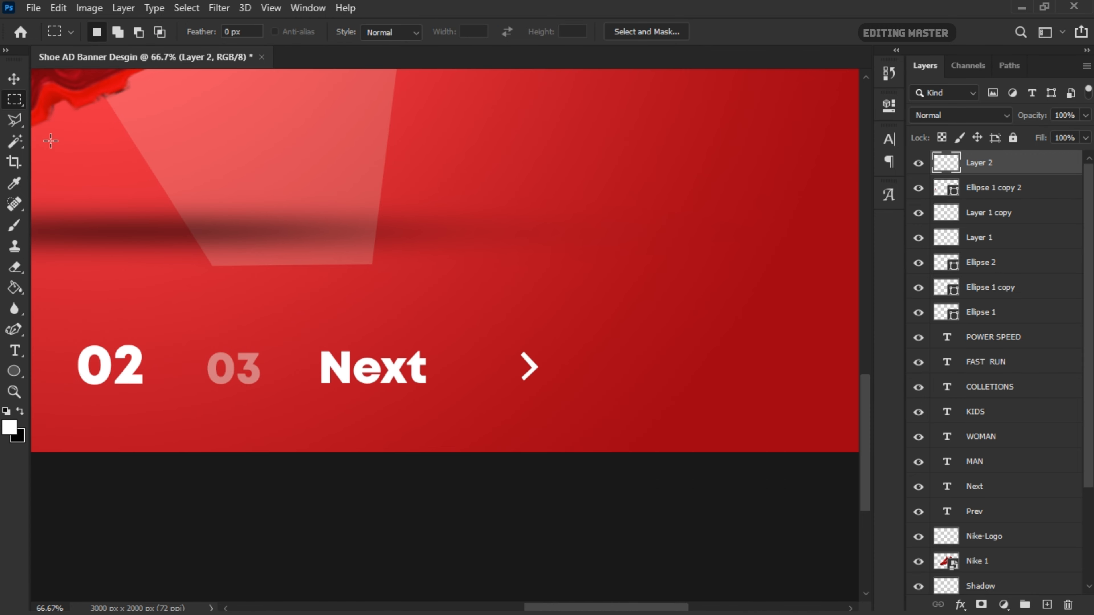
- Trim the inner edge of the chevron's thicker upper arm using the Polygonal Lasso tool
{"action": "left_click", "coordinate": [14, 79]}
{"action": "scroll", "coordinate": [449, 333], "scroll_direction": "up", "scroll_amount": 3}
{"action": "key", "text": "l"}
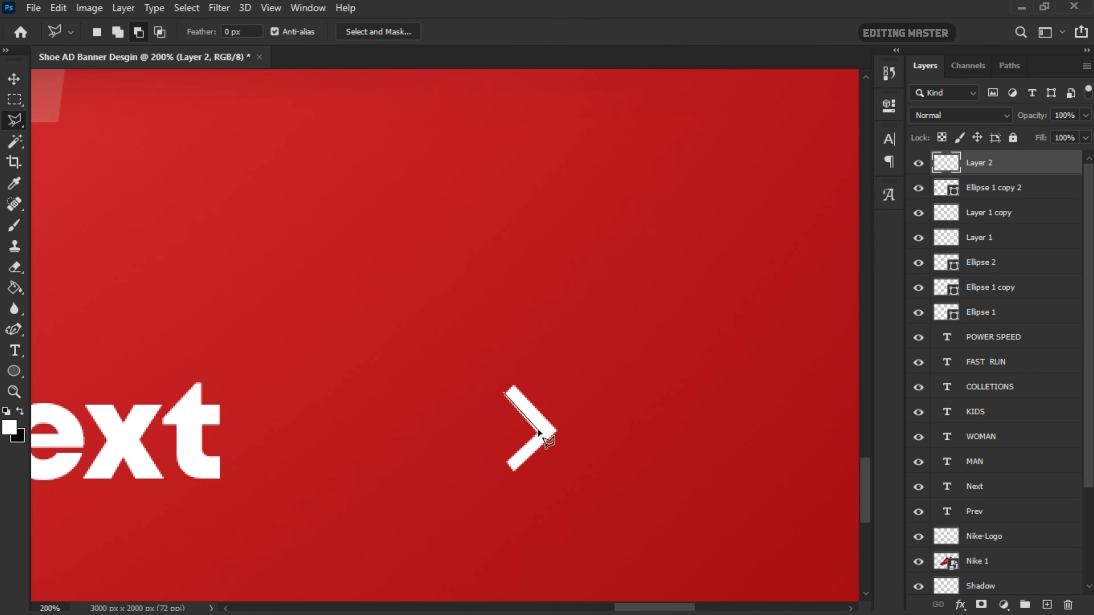
- Move the chevron close to the end of the word Next
{"action": "key", "text": "v"}
{"action": "left_click_drag", "start_coordinate": [523, 435], "coordinate": [288, 440]}
{"action": "key", "text": "ctrl+minus"}
{"action": "key", "text": "ctrl+minus"}
{"action": "key", "text": "ctrl+minus"}
{"action": "key", "text": "ctrl+minus"}
{"action": "key", "text": "ctrl+minus"}
- Paste a copy of the chevron, flip it horizontally and place it just before the word Prev
{"action": "key", "text": "ctrl+v"}
{"action": "key", "text": "ctrl+t"}
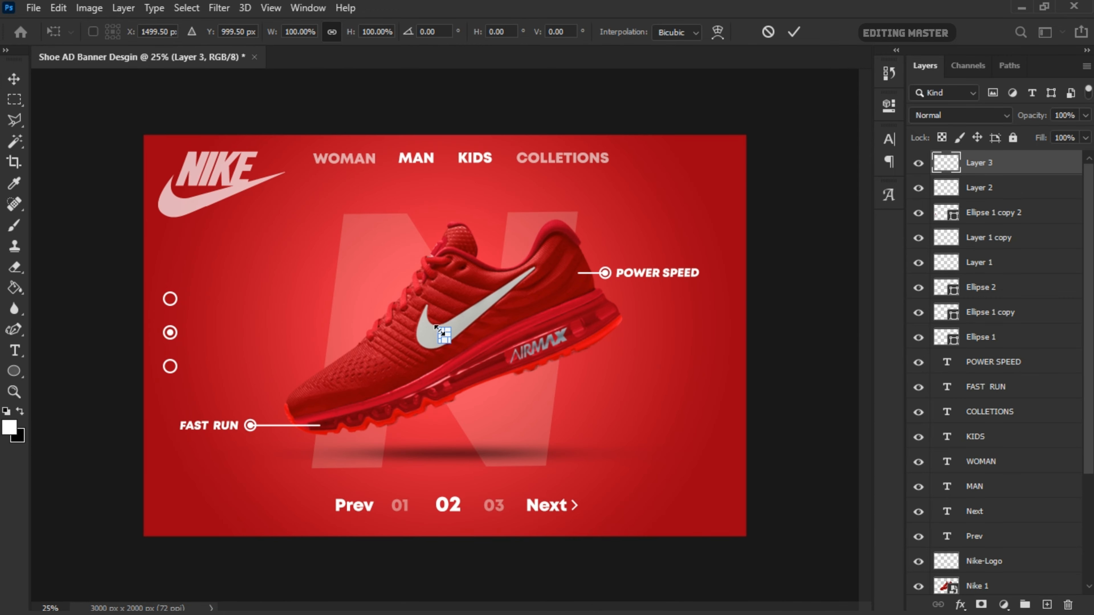
{"action": "right_click", "coordinate": [440, 332]}
{"action": "left_click", "coordinate": [463, 311]}
{"action": "key", "text": "Return"}
{"action": "key", "text": "alt+bracketleft"}
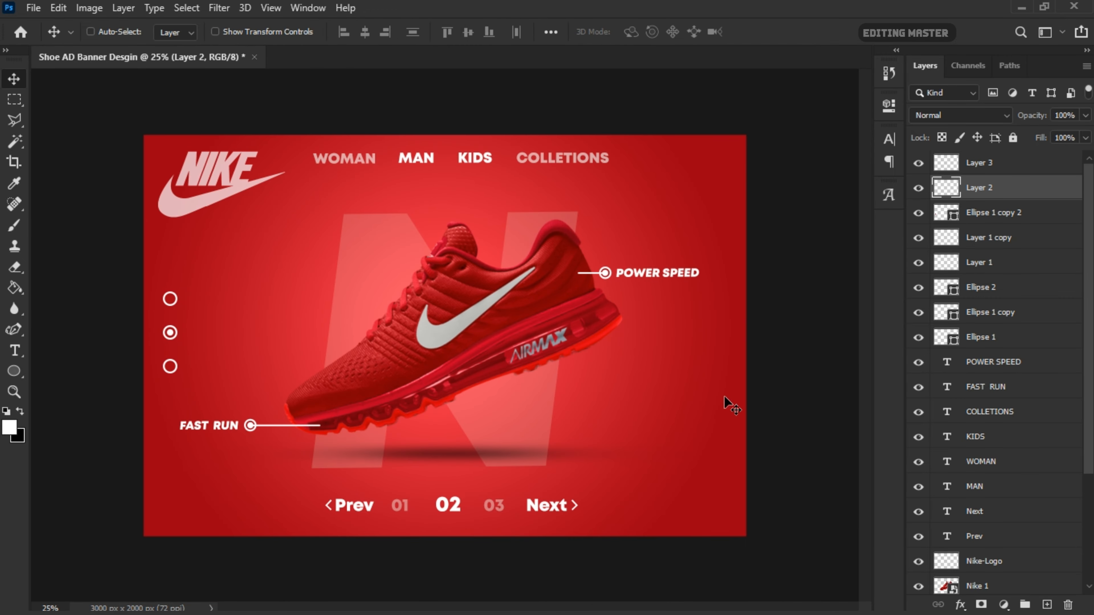
{"action": "key", "text": "Right"}
{"action": "left_click", "coordinate": [1019, 560]}
{"action": "scroll", "coordinate": [208, 171], "scroll_direction": "up", "scroll_amount": 3}
{"action": "key", "text": "l"}
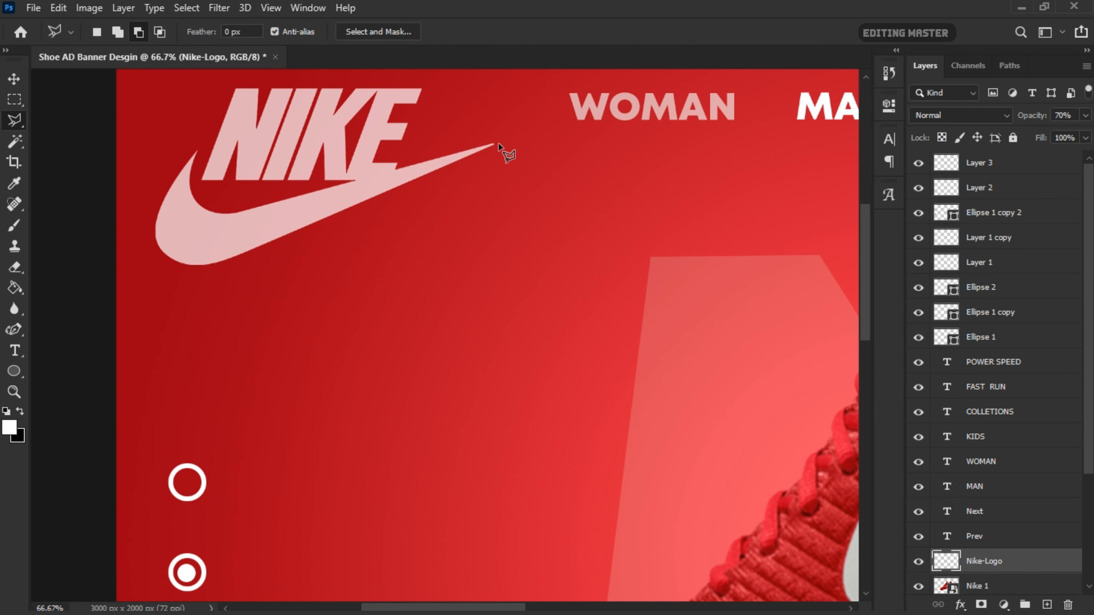
{"action": "key", "text": "Escape"}
{"action": "key", "text": "v"}
{"action": "scroll", "coordinate": [624, 319], "scroll_direction": "down", "scroll_amount": 3}
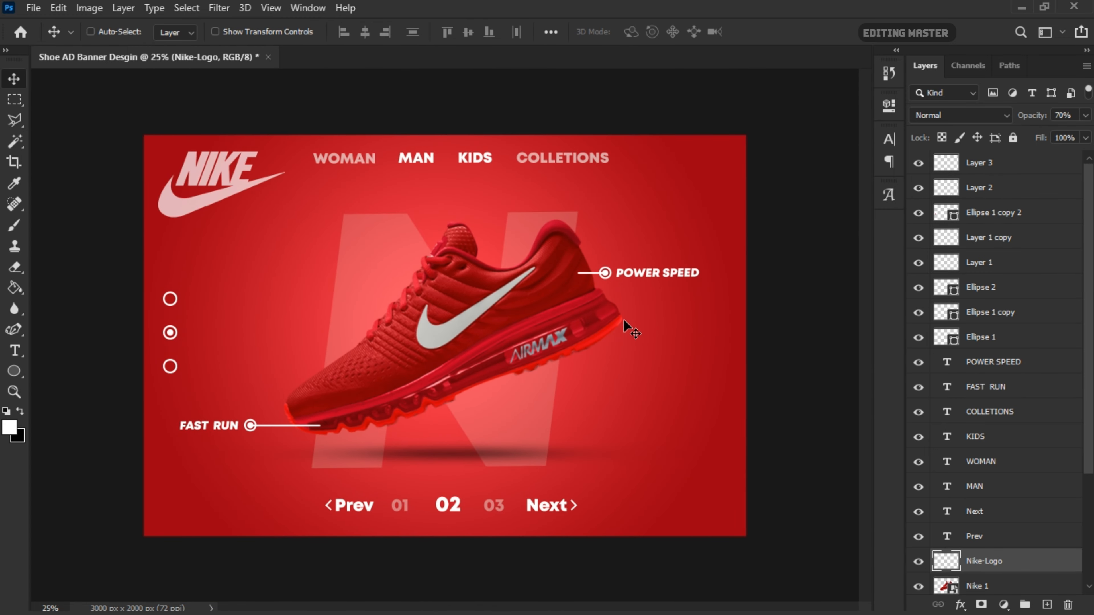
- Add the heading AIR MAX on two lines in Mont Heavy at 130 pt, with its last letter X enlarged
{"action": "key", "text": "t"}
{"action": "left_click", "coordinate": [259, 326]}
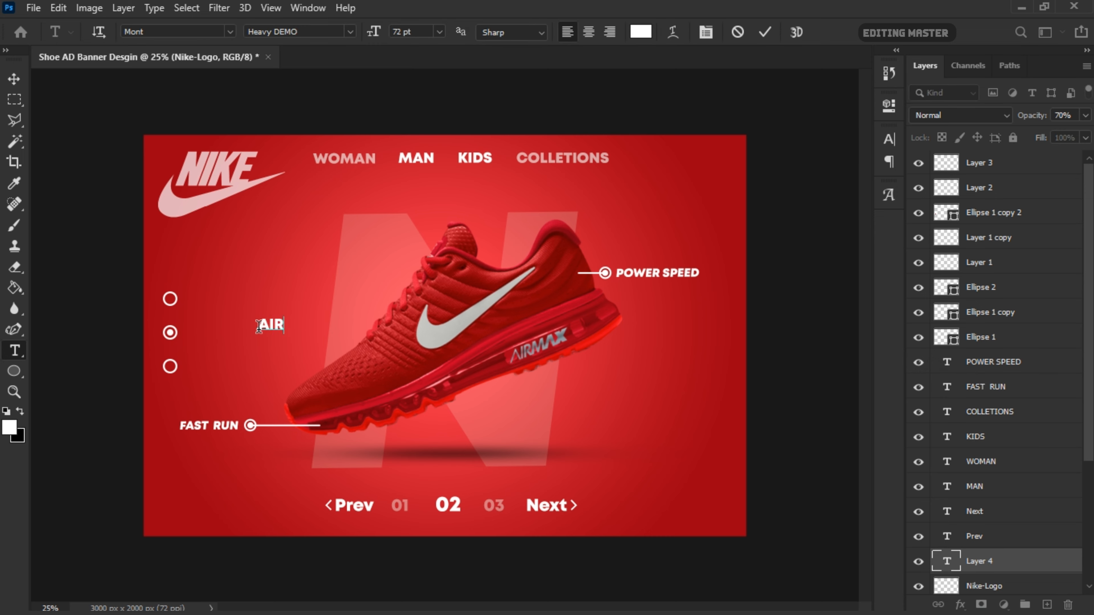
{"action": "left_click_drag", "start_coordinate": [374, 32], "coordinate": [399, 31]}
{"action": "left_click_drag", "start_coordinate": [304, 354], "coordinate": [327, 353]}
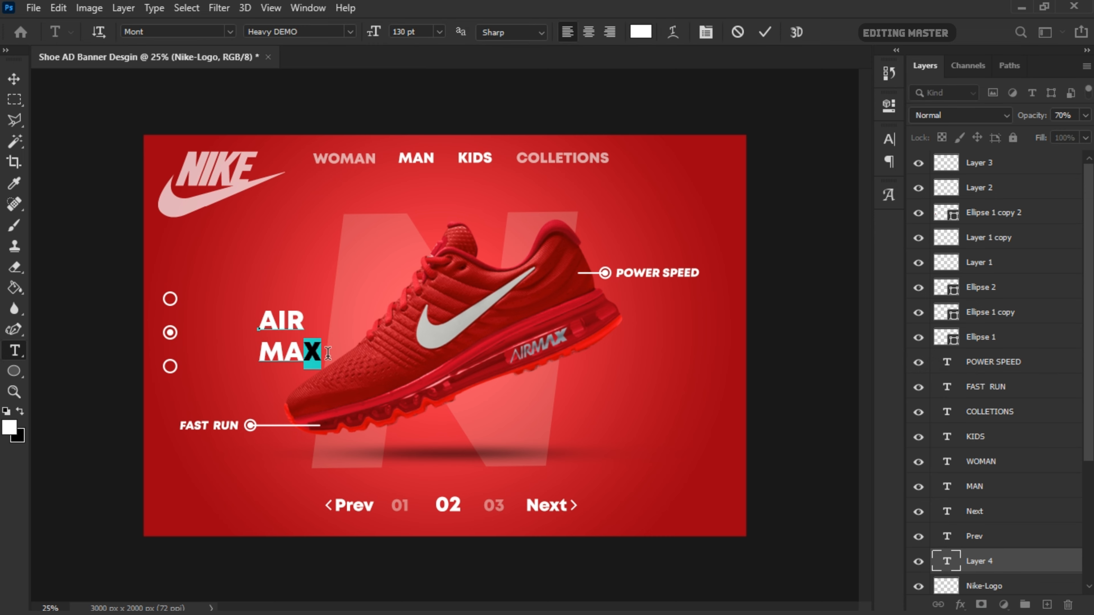
{"action": "left_click_drag", "start_coordinate": [373, 31], "coordinate": [404, 31]}
- Tighten the line spacing of the whole AIR MAX text to 141 pt
{"action": "key", "text": "ctrl+a"}
{"action": "left_click", "coordinate": [888, 139]}
{"action": "left_click_drag", "start_coordinate": [709, 214], "coordinate": [703, 216]}
{"action": "left_click_drag", "start_coordinate": [804, 184], "coordinate": [794, 183]}
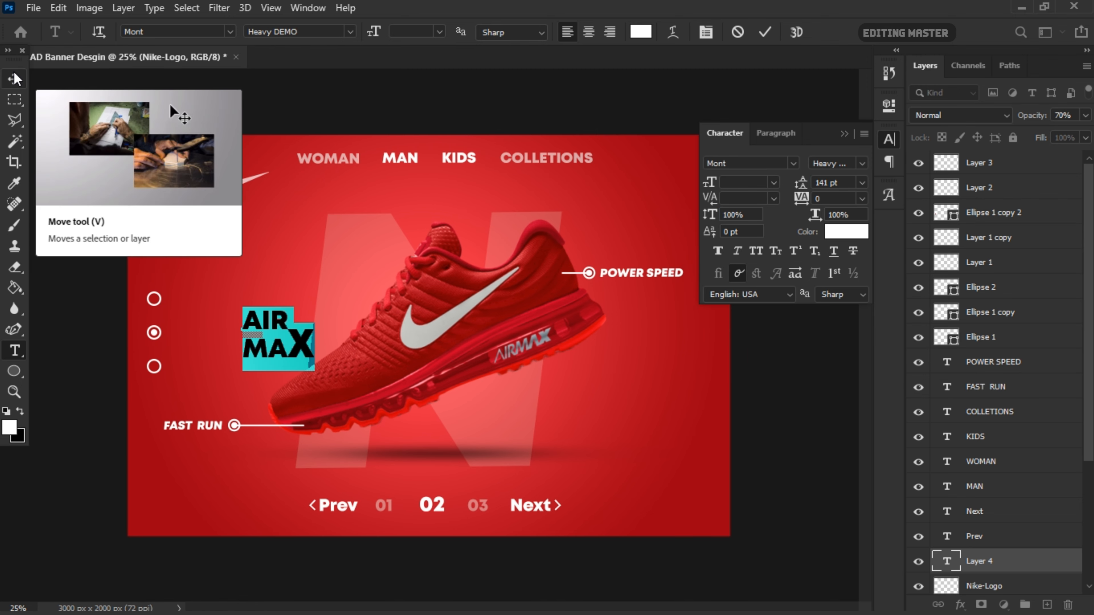
- Move the AIR MAX text beneath the shoe's heel and set its letter X to 184 pt
{"action": "left_click", "coordinate": [14, 77]}
{"action": "left_click_drag", "start_coordinate": [292, 326], "coordinate": [627, 390]}
{"action": "double_click", "coordinate": [637, 388]}
{"action": "left_click", "coordinate": [371, 33]}
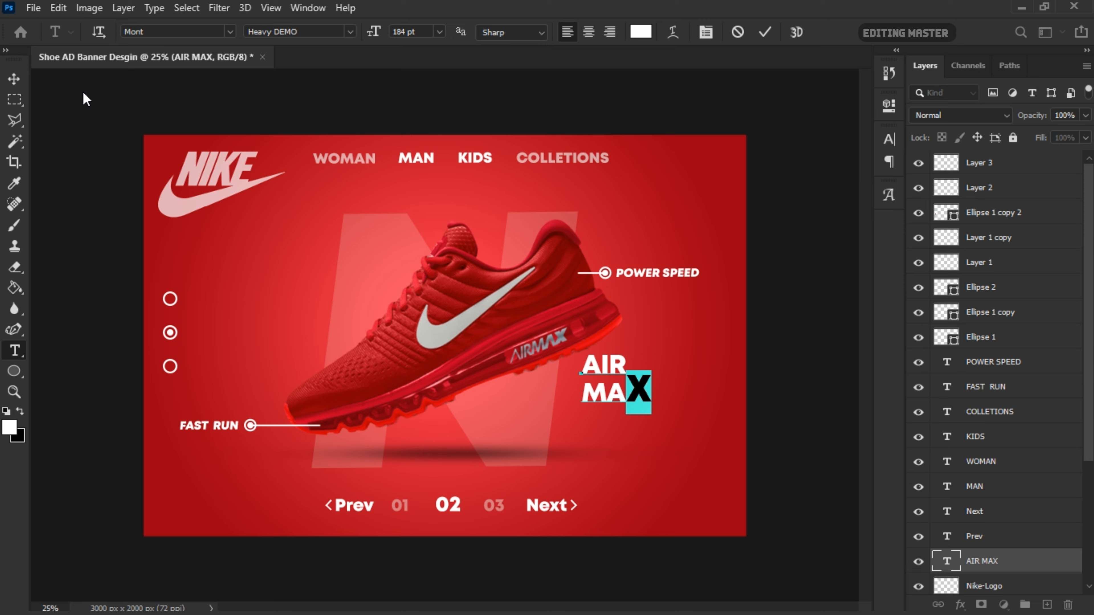
{"action": "left_click", "coordinate": [14, 79]}
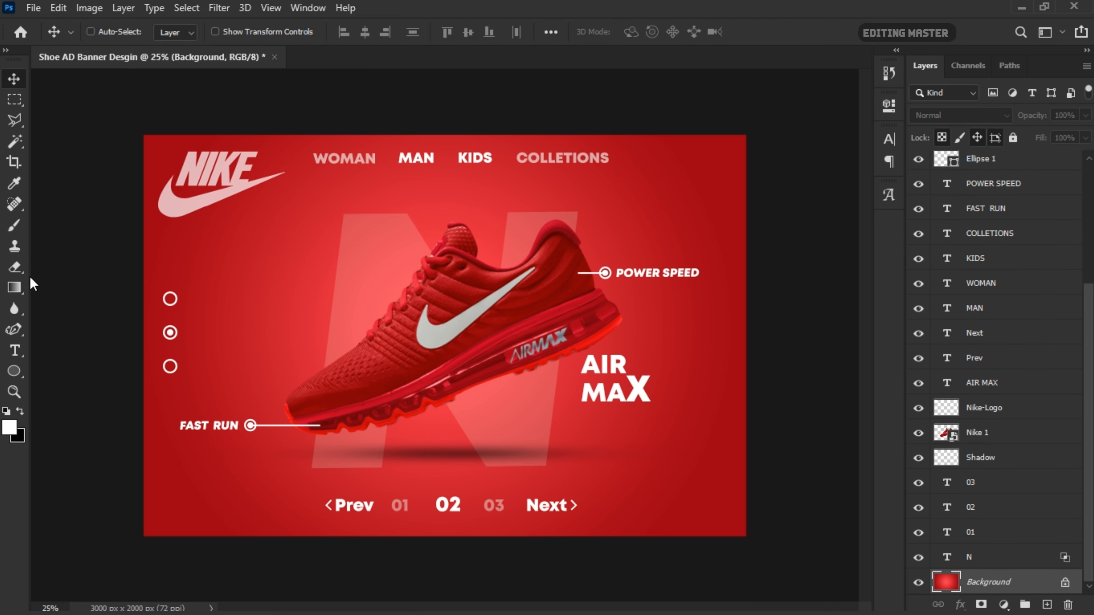
{"action": "left_click", "coordinate": [15, 287]}
{"action": "left_click", "coordinate": [13, 79]}
{"action": "key", "text": "ctrl+minus"}
- Rasterize the Nike 1 shoe layer and add a new layer named Light above it
{"action": "key", "text": "ctrl+plus"}
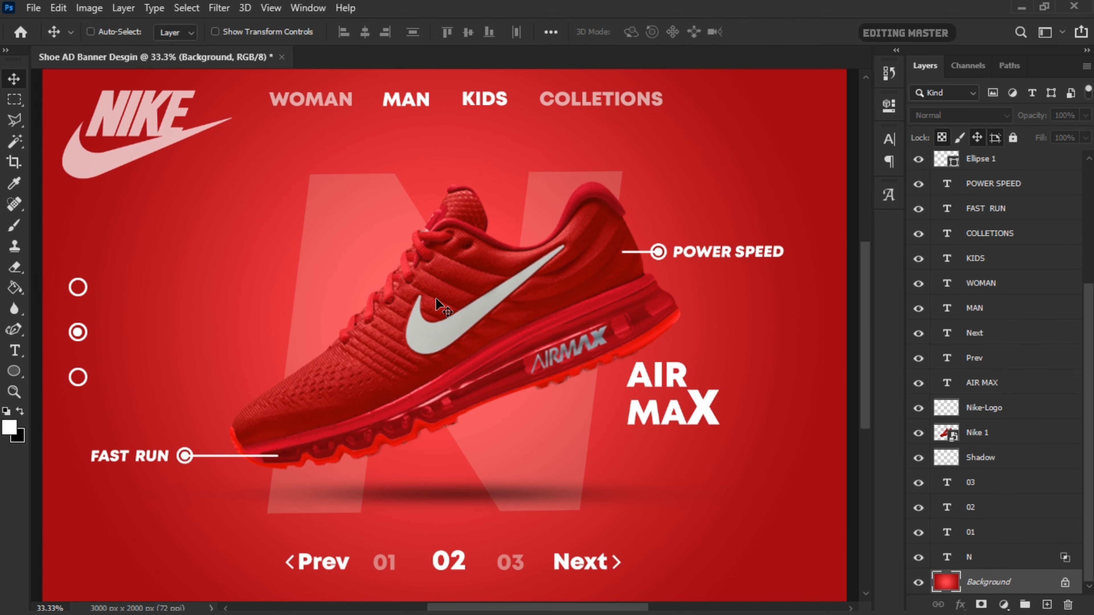
{"action": "key", "text": "ctrl+plus"}
{"action": "left_click", "coordinate": [995, 437]}
{"action": "key", "text": "b"}
{"action": "left_click", "coordinate": [518, 337]}
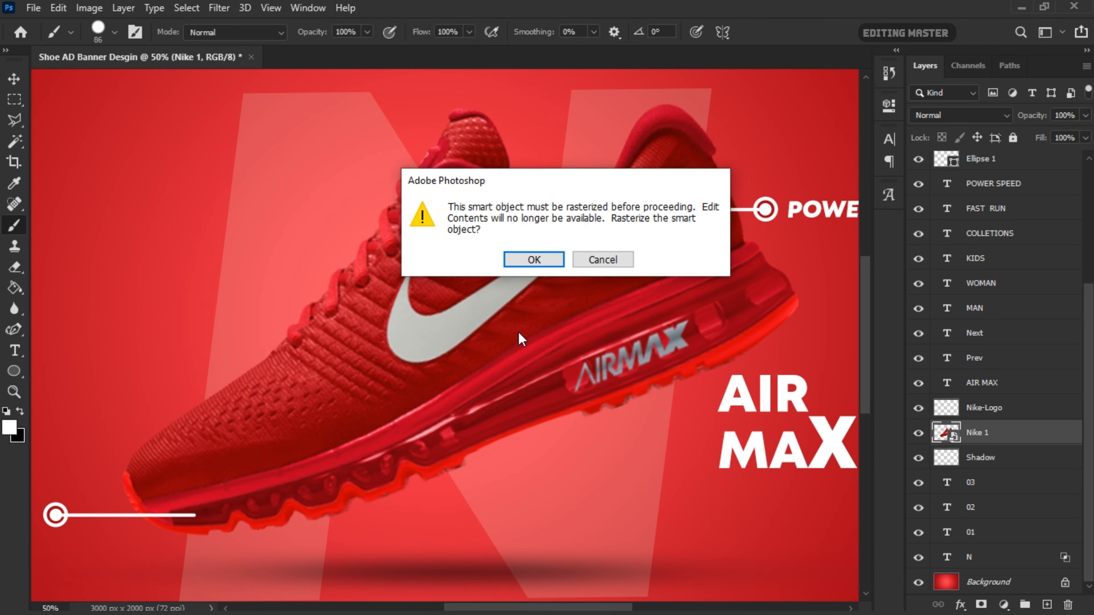
{"action": "left_click", "coordinate": [533, 259]}
{"action": "left_click", "coordinate": [1046, 604]}
{"action": "double_click", "coordinate": [978, 433]}
{"action": "type", "text": "Light"}
- Select the bright red outsole edge on the Nike 1 layer with the Magic Wand tool
{"action": "left_click", "coordinate": [977, 457]}
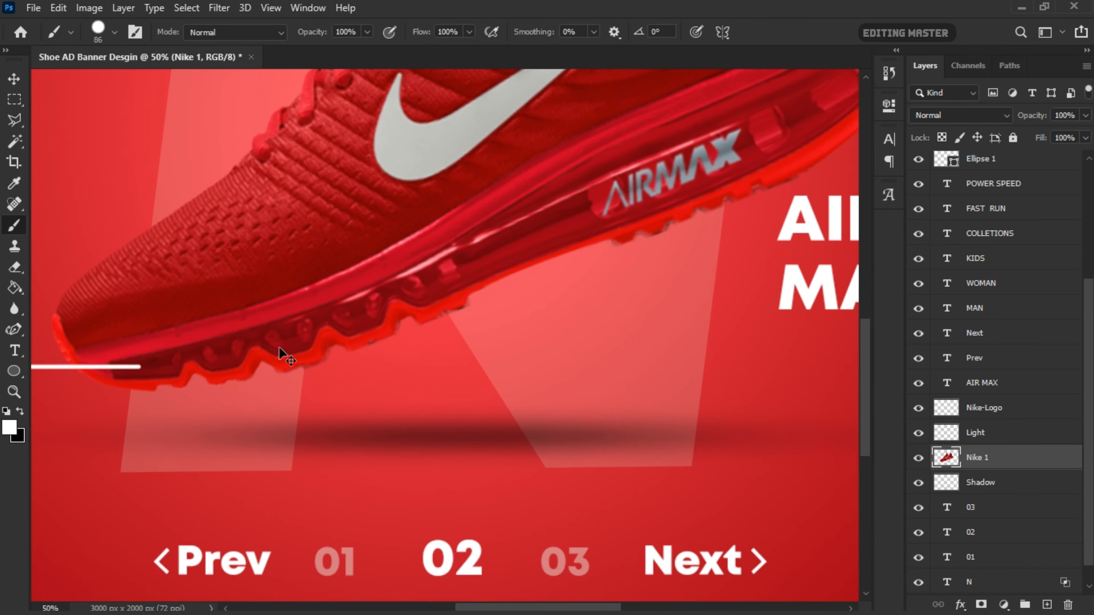
{"action": "key", "text": "w"}
{"action": "left_click", "coordinate": [520, 276]}
{"action": "left_click", "coordinate": [242, 362], "text": "shift"}
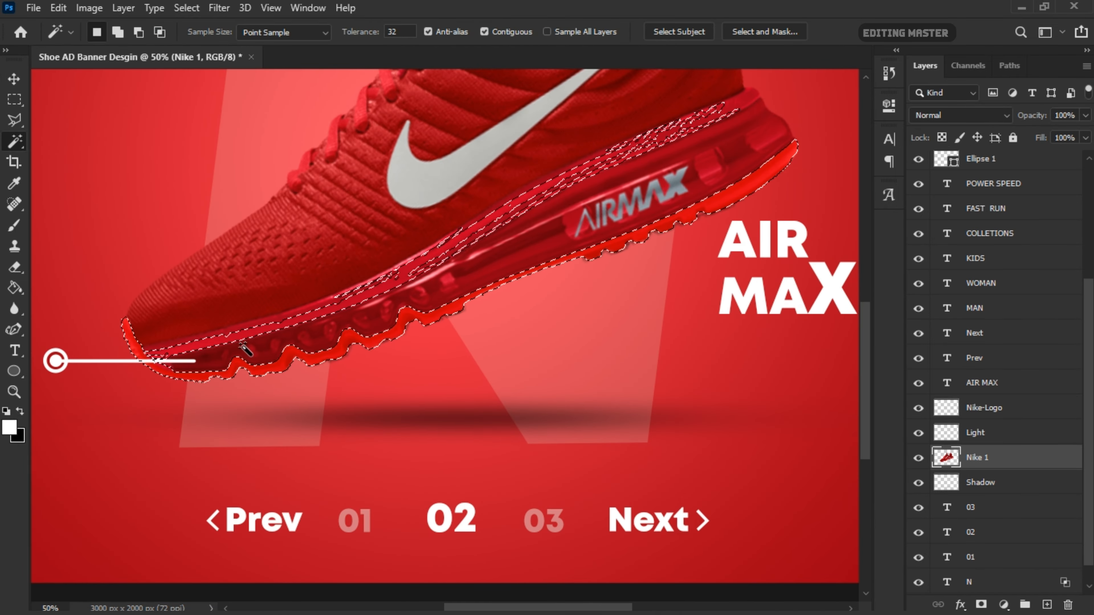
- Subtract the midsole areas from the selection with the Polygonal Lasso and copy the remaining outsole to its own layer
{"action": "left_click", "coordinate": [15, 120]}
{"action": "left_click", "coordinate": [701, 90], "text": "alt"}
{"action": "left_click", "coordinate": [788, 94]}
{"action": "left_click", "coordinate": [332, 324]}
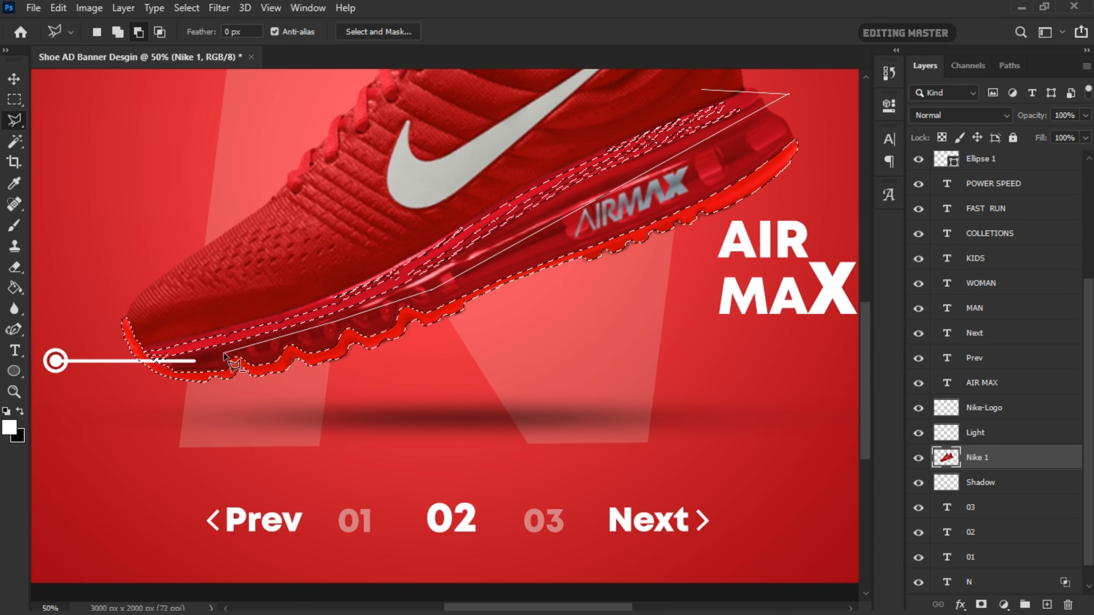
{"action": "left_click", "coordinate": [151, 360]}
{"action": "double_click", "coordinate": [408, 184]}
{"action": "left_click", "coordinate": [14, 79]}
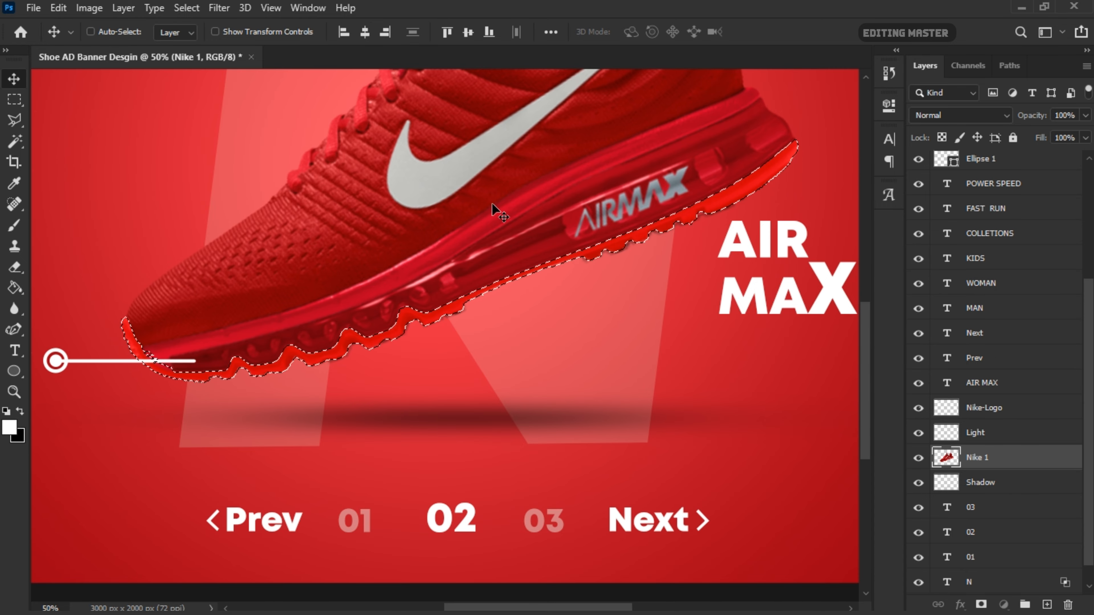
{"action": "key", "text": "ctrl+j"}
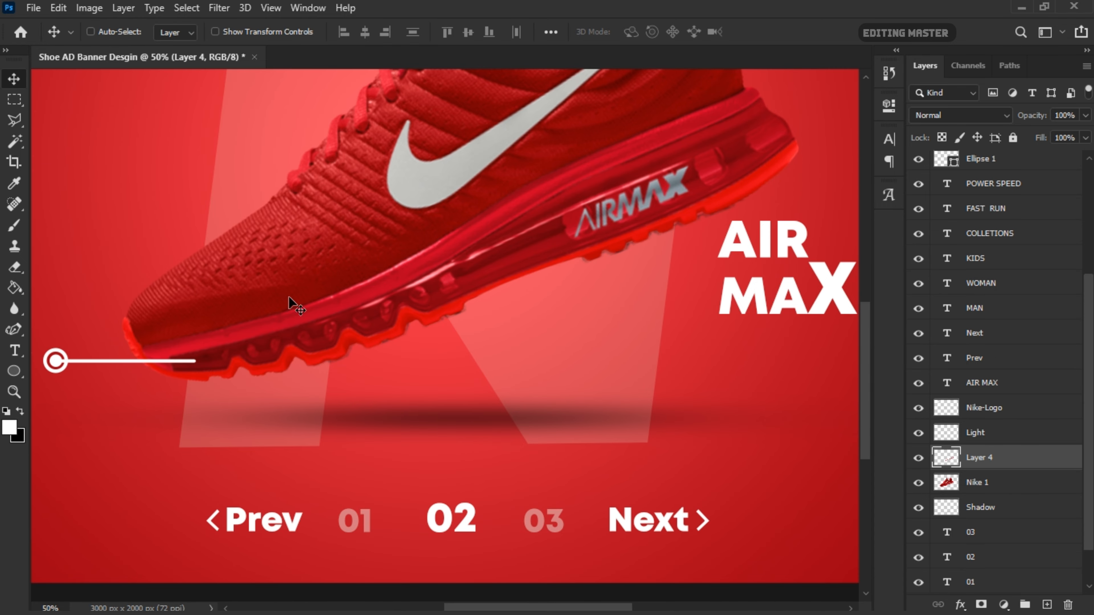
- Try a colorized Hue/Saturation adjustment with saturation 100 above the outsole copy and invert its mask
{"action": "left_click", "coordinate": [1004, 606]}
{"action": "left_click", "coordinate": [974, 449]}
{"action": "left_click", "coordinate": [778, 299]}
{"action": "left_click_drag", "start_coordinate": [772, 247], "coordinate": [863, 255]}
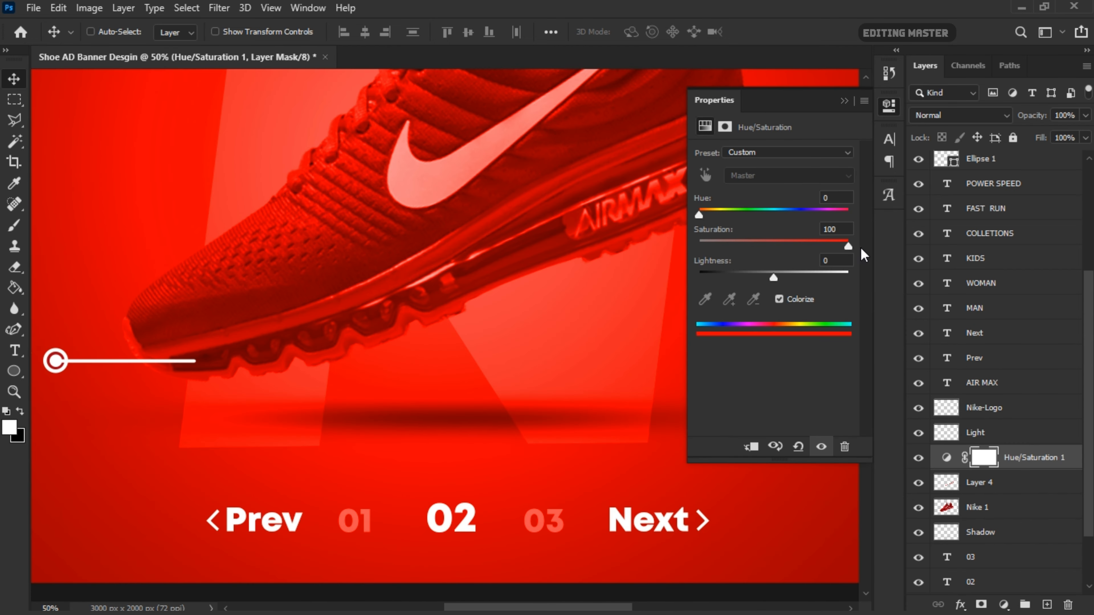
{"action": "left_click", "coordinate": [844, 100]}
{"action": "key", "text": "ctrl+i"}
- Try painting a glow along the outsole on the Hue/Saturation mask with a soft brush, and discard that adjustment layer
{"action": "key", "text": "b"}
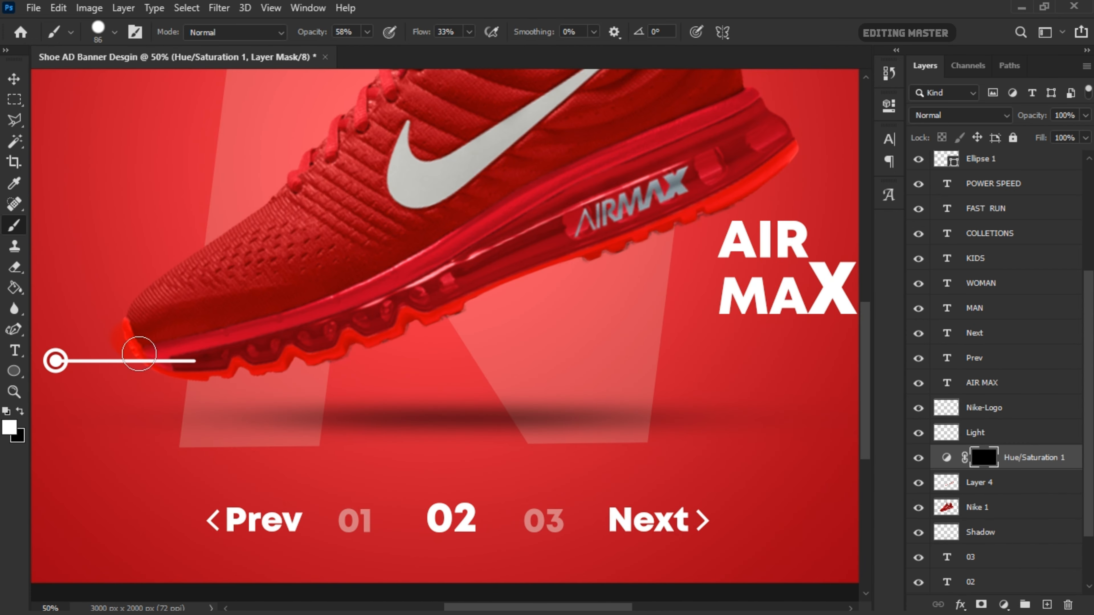
{"action": "key", "text": "ctrl+z"}
{"action": "right_click", "coordinate": [254, 378]}
{"action": "double_click", "coordinate": [359, 462]}
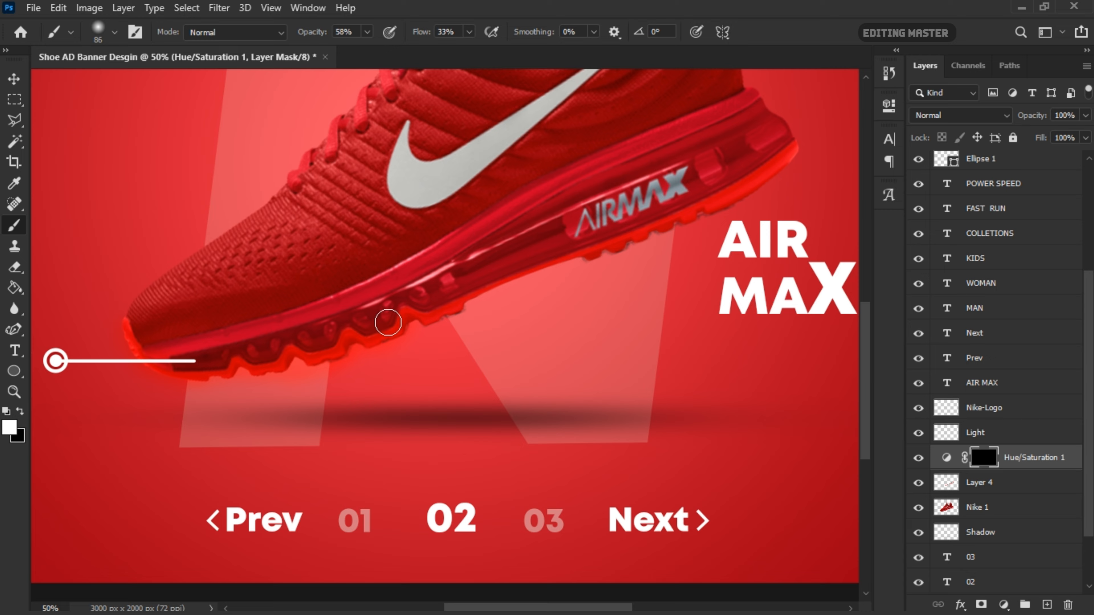
{"action": "scroll", "coordinate": [549, 293], "scroll_direction": "up", "scroll_amount": 3}
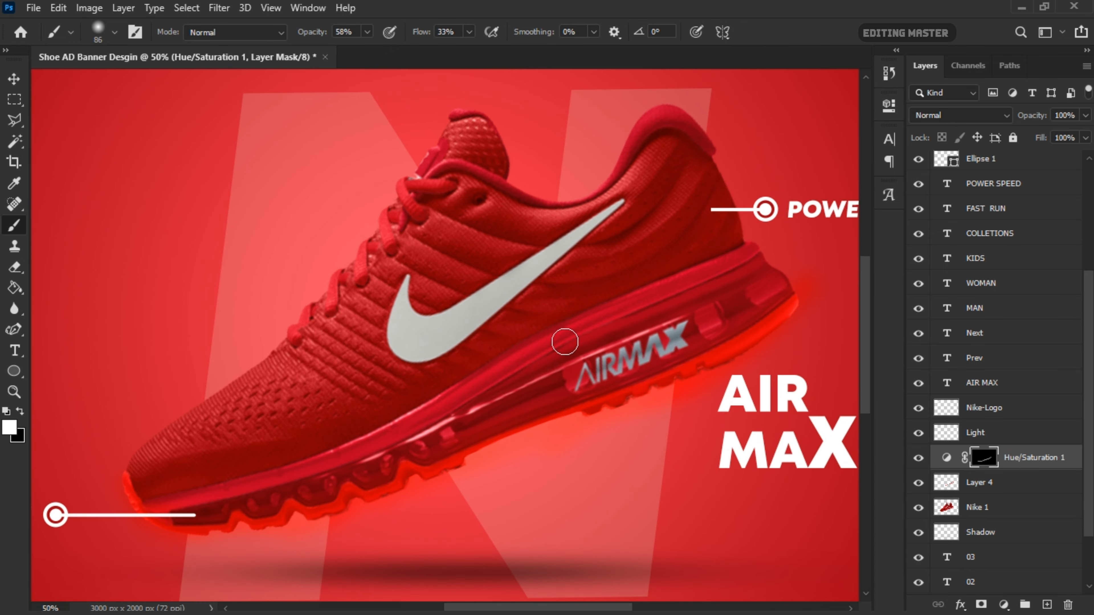
{"action": "key", "text": "v"}
{"action": "key", "text": "alt+bracketleft"}
- Try a white solid color fill clipped to the outsole copy with different blend modes, and delete it
{"action": "left_click", "coordinate": [1003, 605]}
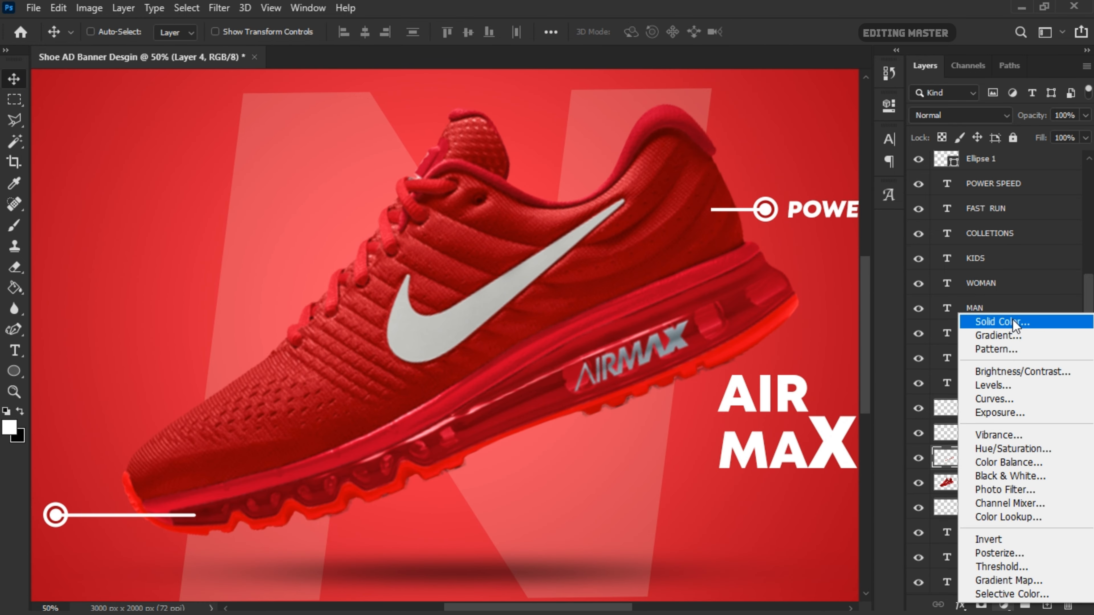
{"action": "left_click", "coordinate": [935, 320]}
{"action": "left_click", "coordinate": [930, 137]}
{"action": "left_click", "coordinate": [953, 469], "text": "alt"}
{"action": "left_click", "coordinate": [960, 115]}
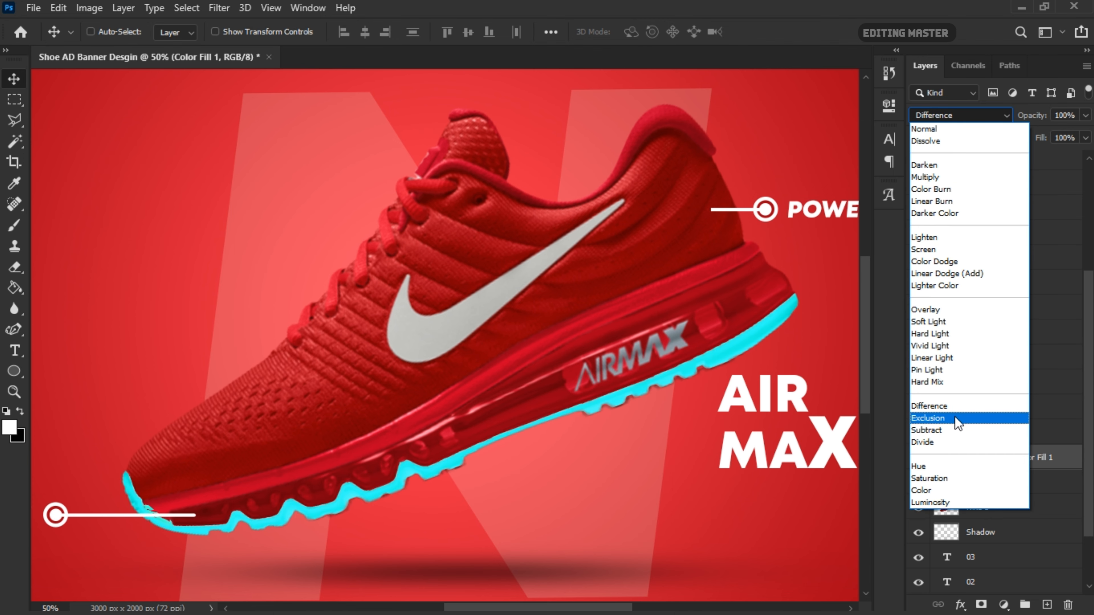
{"action": "left_click", "coordinate": [981, 128]}
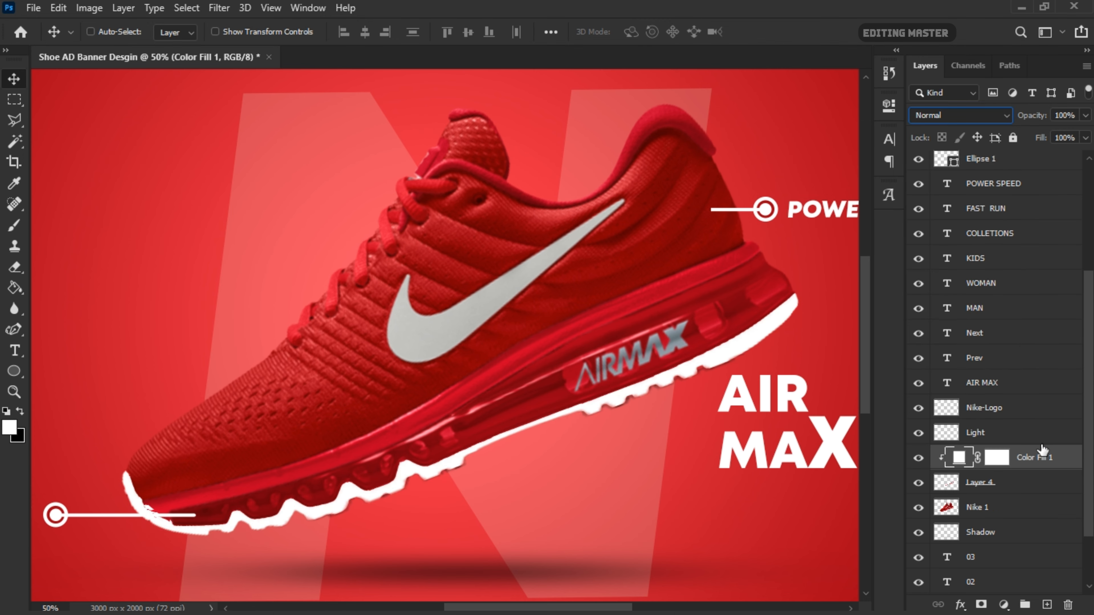
{"action": "key", "text": "Delete"}
- Add a bright red solid color fill above the outsole copy and invert its mask to hide it
{"action": "left_click", "coordinate": [1004, 605]}
{"action": "left_click", "coordinate": [1051, 319]}
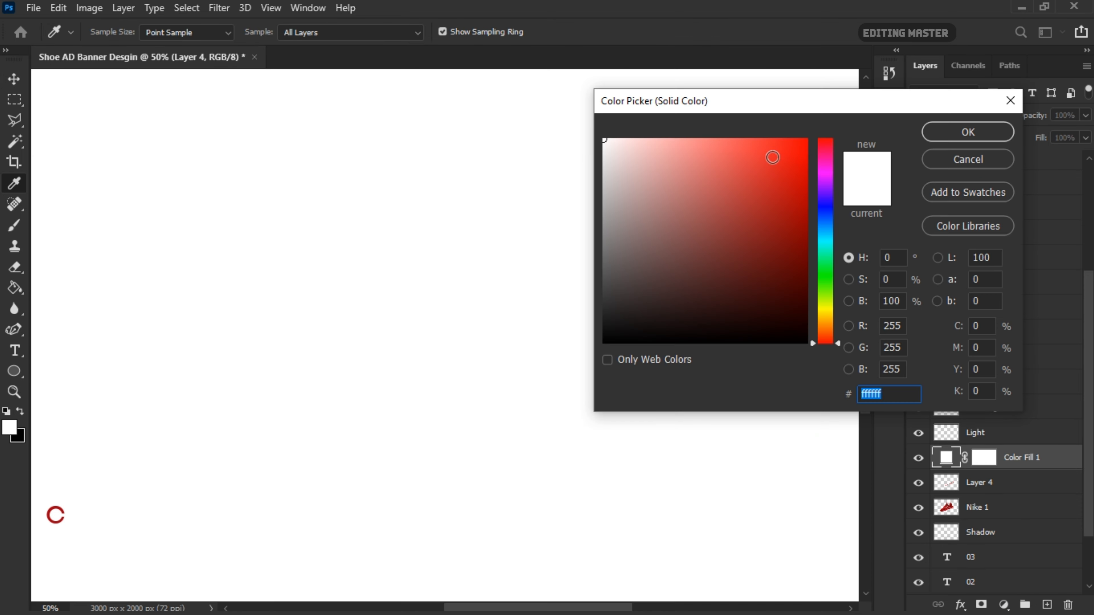
{"action": "left_click_drag", "start_coordinate": [772, 157], "coordinate": [786, 138]}
{"action": "left_click", "coordinate": [968, 132]}
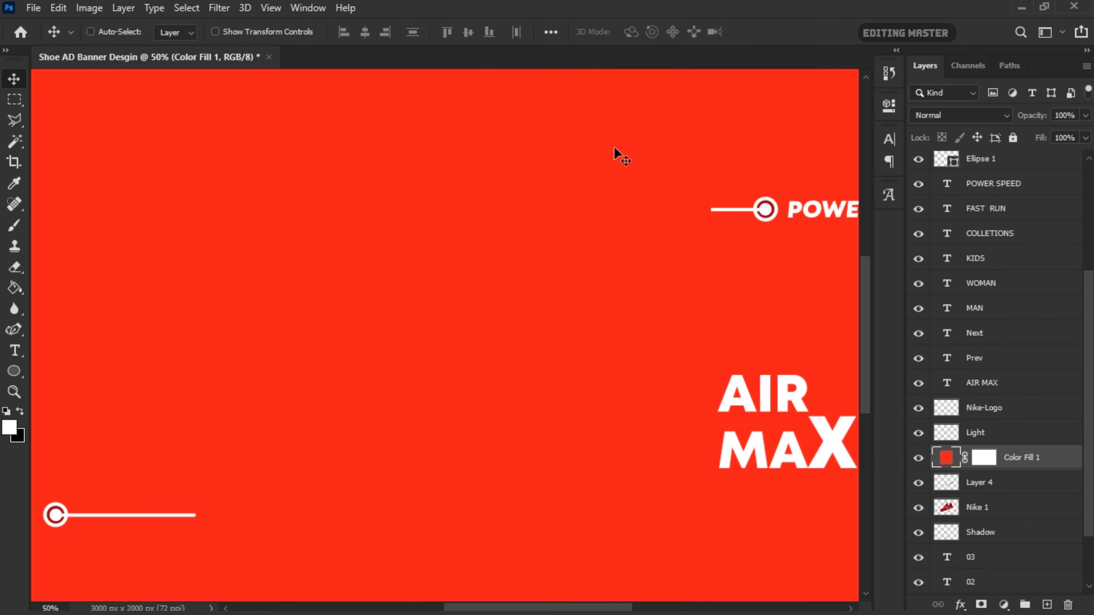
{"action": "left_click", "coordinate": [975, 457]}
{"action": "key", "text": "ctrl+i"}
- Paint a red glow along the whole outsole on the fill mask with a 114 px soft brush at 47% flow
{"action": "scroll", "coordinate": [468, 146], "scroll_direction": "down", "scroll_amount": 3}
{"action": "key", "text": "ctrl+plus"}
{"action": "key", "text": "b"}
{"action": "right_click", "coordinate": [345, 239]}
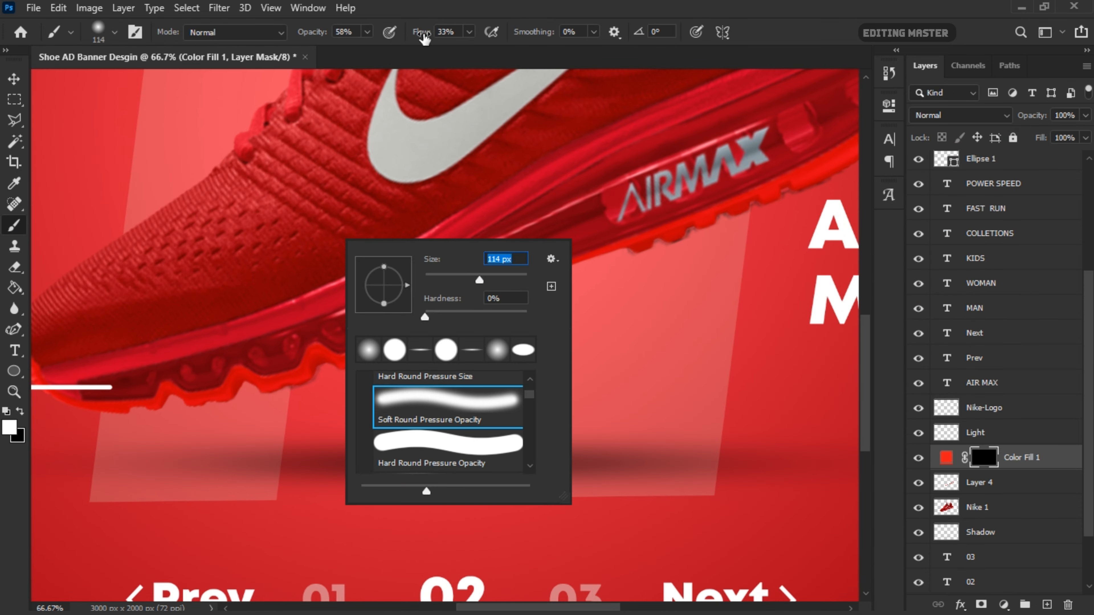
{"action": "left_click_drag", "start_coordinate": [424, 38], "coordinate": [430, 38]}
{"action": "mouse_move", "coordinate": [699, 221]}
{"action": "left_mouse_down"}
{"action": "mouse_move", "coordinate": [359, 366]}
{"action": "mouse_move", "coordinate": [178, 396]}
{"action": "mouse_move", "coordinate": [93, 395]}
{"action": "left_mouse_up"}
{"action": "left_click_drag", "start_coordinate": [485, 608], "coordinate": [428, 607]}
{"action": "left_click_drag", "start_coordinate": [307, 348], "coordinate": [432, 396]}
{"action": "left_click_drag", "start_coordinate": [456, 608], "coordinate": [593, 608]}
{"action": "mouse_move", "coordinate": [505, 108]}
{"action": "left_mouse_down"}
{"action": "mouse_move", "coordinate": [318, 223]}
{"action": "mouse_move", "coordinate": [204, 235]}
{"action": "left_mouse_up"}
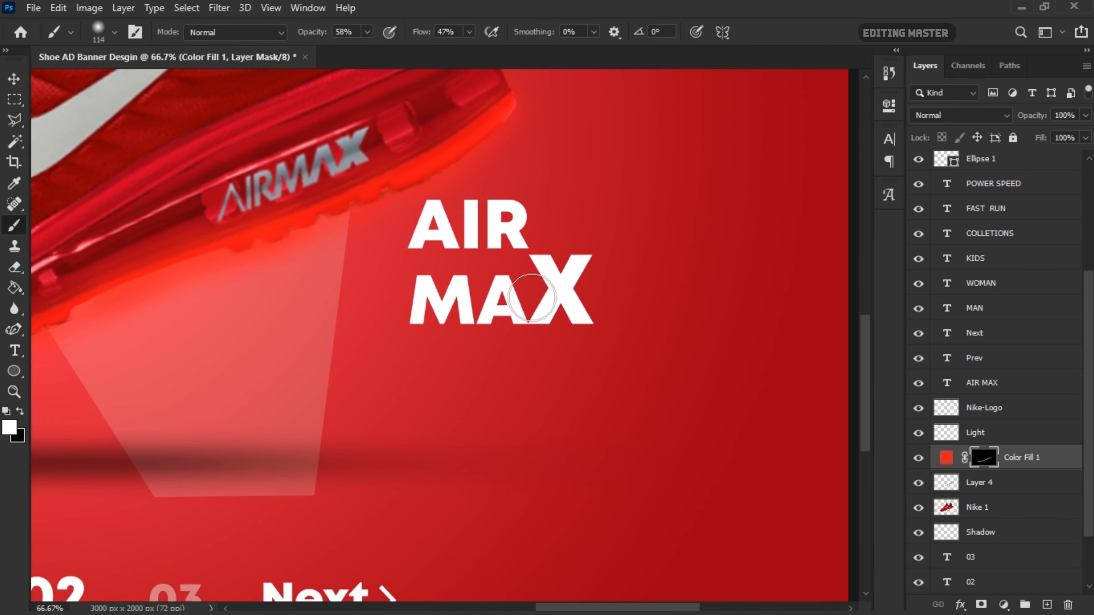
- Try moving the painted glow away from the sole toward the selector circles, and undo the move
{"action": "key", "text": "ctrl+minus"}
{"action": "key", "text": "ctrl+minus"}
{"action": "key", "text": "ctrl+minus"}
{"action": "left_click", "coordinate": [13, 79]}
{"action": "left_click_drag", "start_coordinate": [396, 361], "coordinate": [159, 271]}
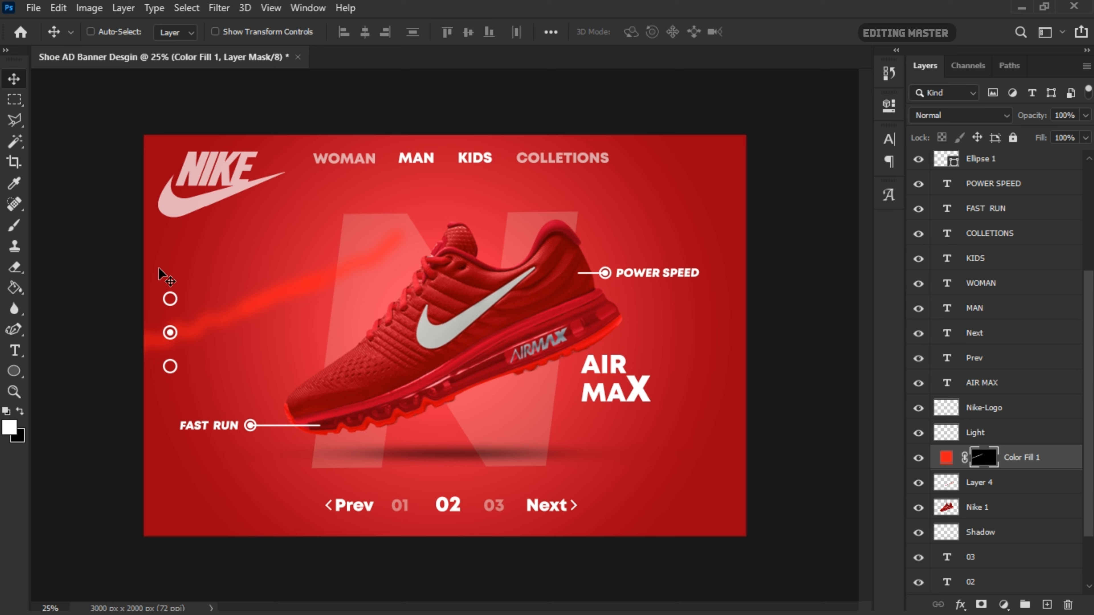
{"action": "key", "text": "ctrl+z"}
- Fade the shoe-side ends of the FAST RUN and POWER SPEED callout lines with a 511 px soft eraser
{"action": "left_click", "coordinate": [17, 267]}
{"action": "right_click", "coordinate": [343, 254]}
{"action": "left_click", "coordinate": [494, 458]}
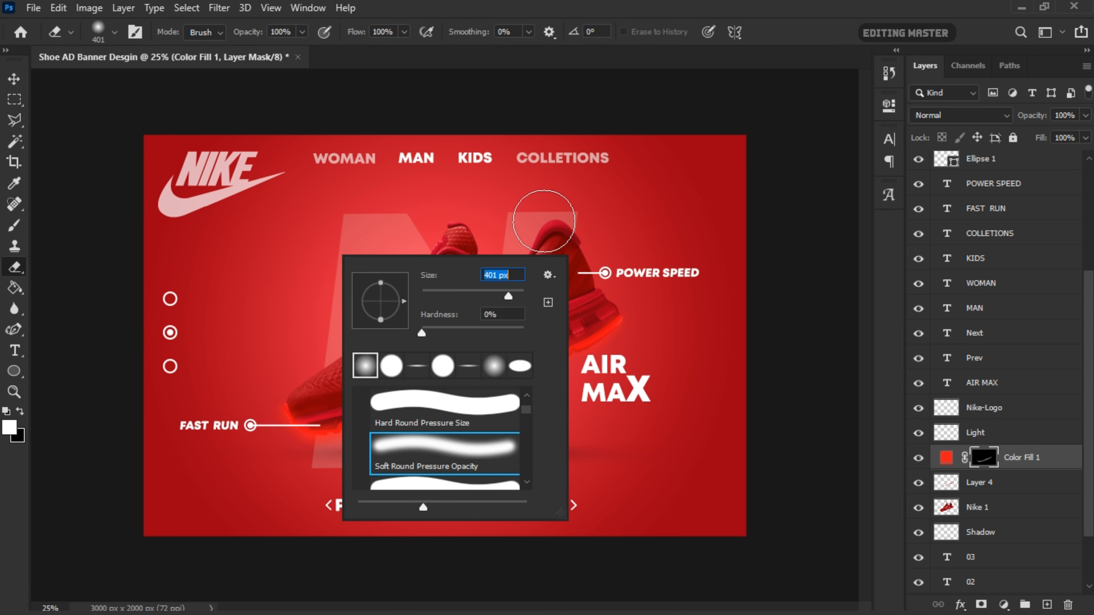
{"action": "scroll", "coordinate": [943, 233], "scroll_direction": "up", "scroll_amount": 4}
{"action": "left_click", "coordinate": [930, 263]}
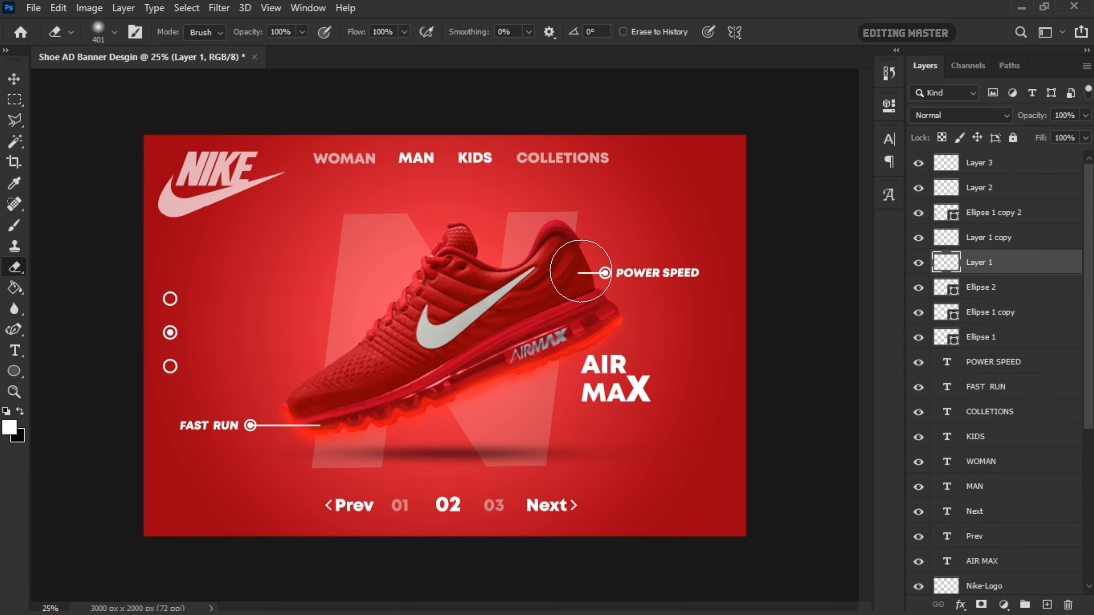
{"action": "right_click", "coordinate": [326, 241]}
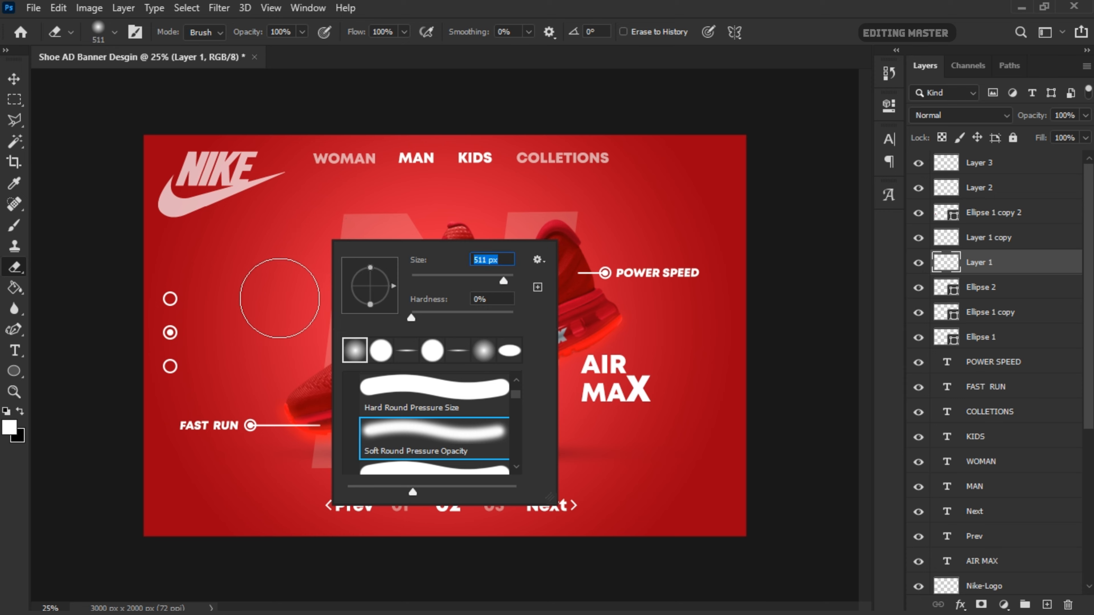
{"action": "key", "text": "Return"}
{"action": "key", "text": "alt+bracketright"}
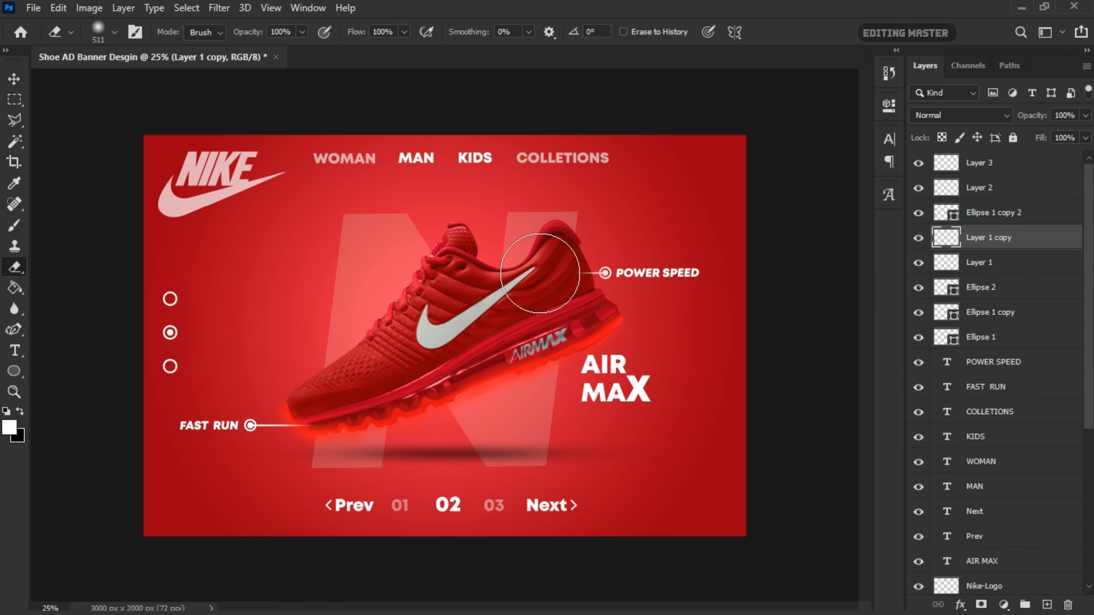
- Add an Exposure adjustment with raised exposure above the Nike 1 layer and invert its mask
{"action": "left_click", "coordinate": [14, 79]}
{"action": "left_click", "coordinate": [521, 271], "text": "ctrl"}
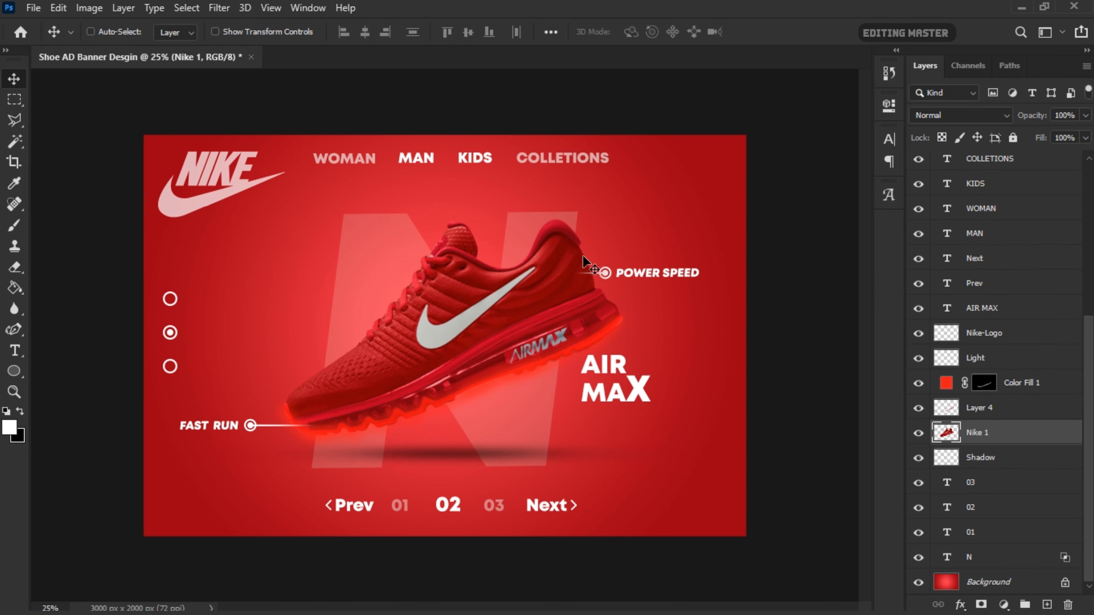
{"action": "left_click", "coordinate": [1003, 605]}
{"action": "left_click", "coordinate": [1000, 411]}
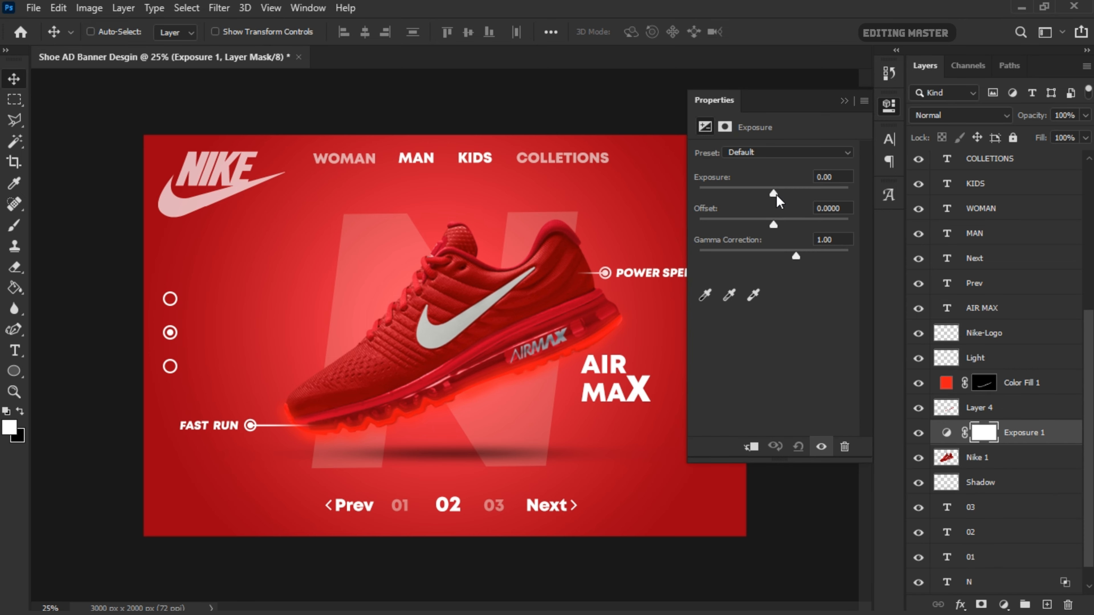
{"action": "left_click_drag", "start_coordinate": [774, 193], "coordinate": [796, 193]}
{"action": "left_click", "coordinate": [844, 101]}
{"action": "key", "text": "ctrl+i"}
- Set up a 228 px soft brush for painting highlights on the Exposure mask
{"action": "left_click", "coordinate": [13, 225]}
{"action": "right_click", "coordinate": [444, 324]}
{"action": "left_click_drag", "start_coordinate": [597, 363], "coordinate": [603, 363]}
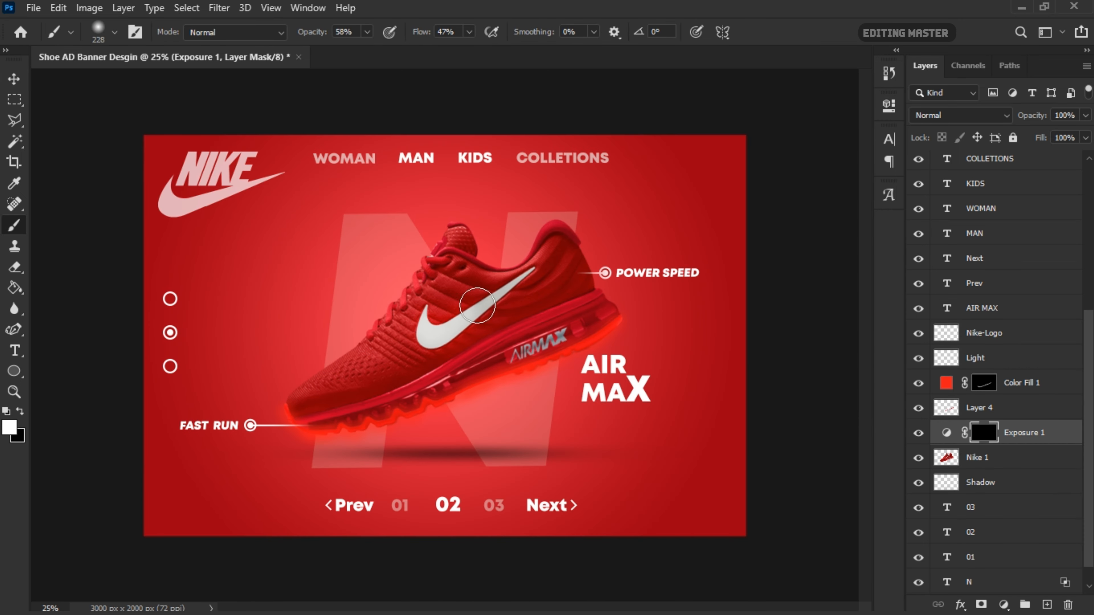